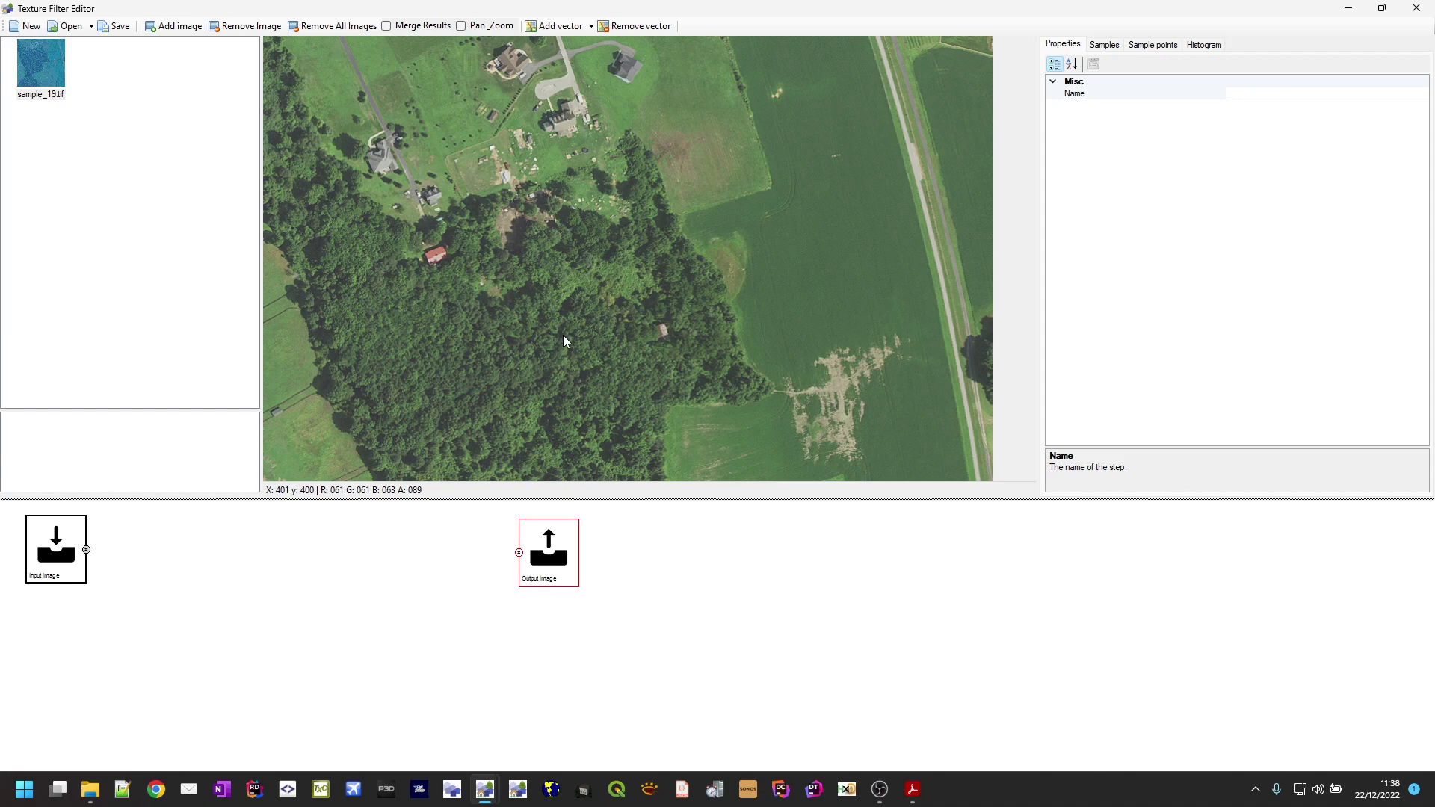
Add an NDVI (Vegetation) node beside the input image node and connect the input image to it.
{"action": "left_click", "coordinate": [297, 591]}
{"action": "right_click", "coordinate": [283, 591]}
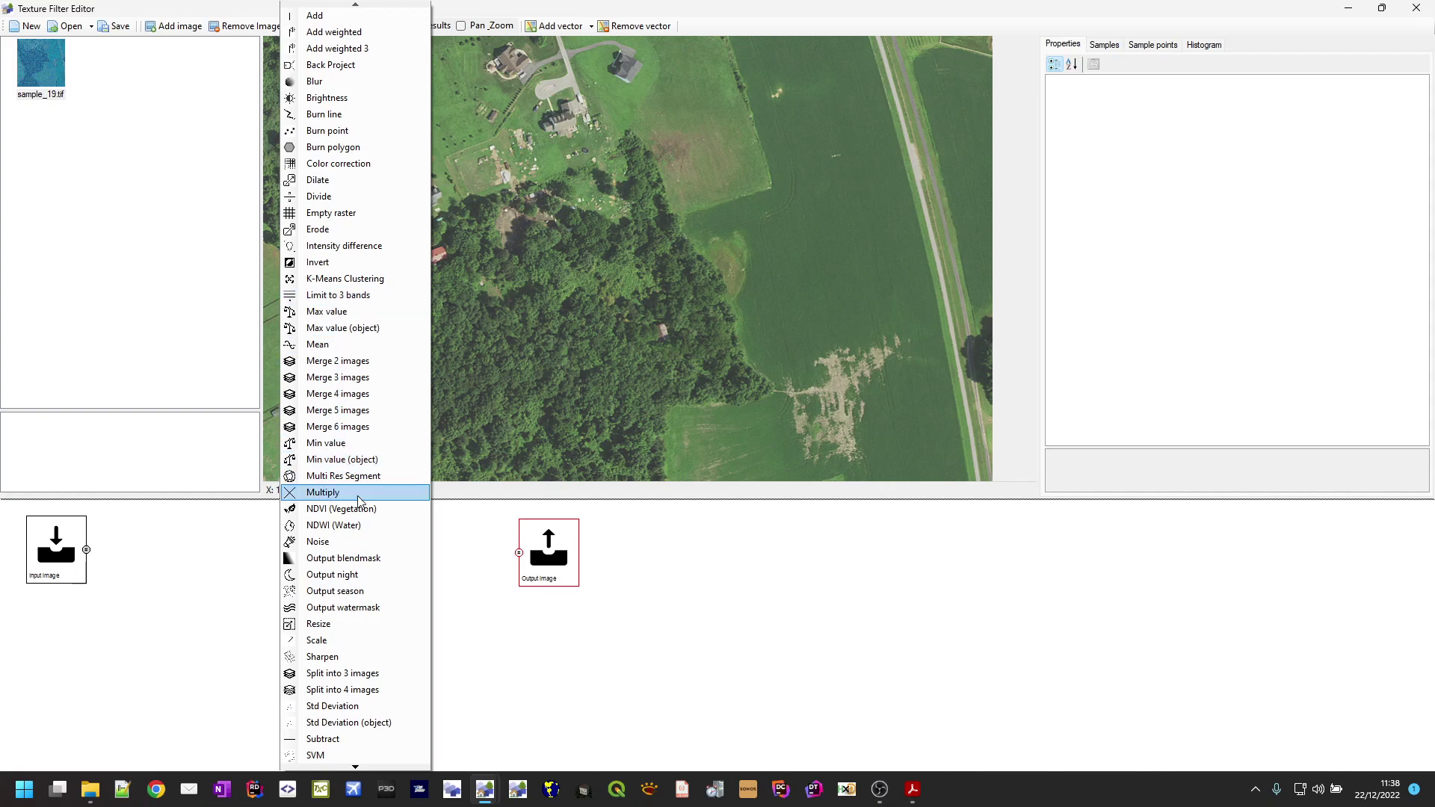
{"action": "left_click", "coordinate": [360, 510]}
{"action": "left_click_drag", "start_coordinate": [294, 595], "coordinate": [187, 558]}
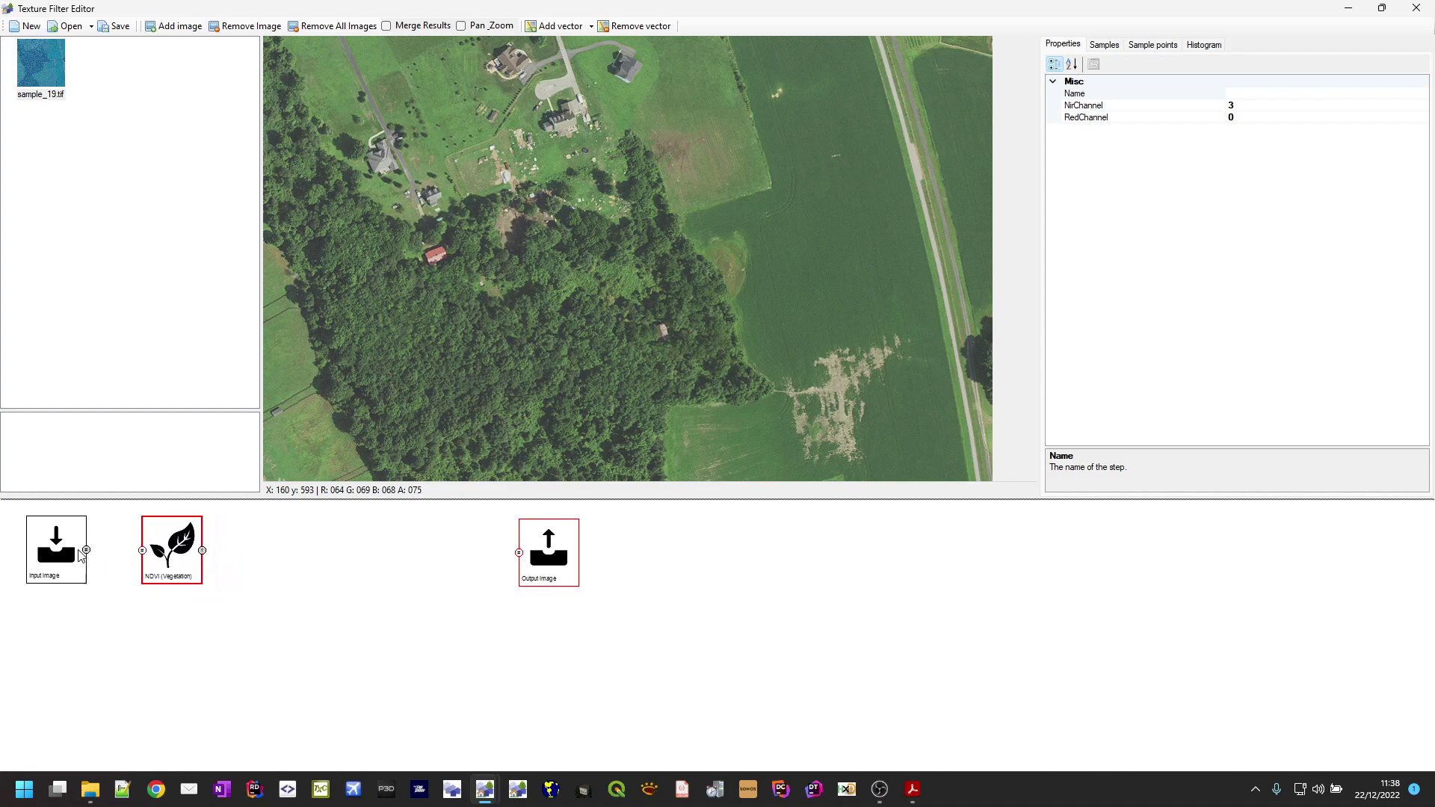
{"action": "left_click_drag", "start_coordinate": [87, 551], "coordinate": [150, 562]}
Add a Threshold Binary node between the NDVI and output image nodes, connecting it to both.
{"action": "right_click", "coordinate": [304, 573]}
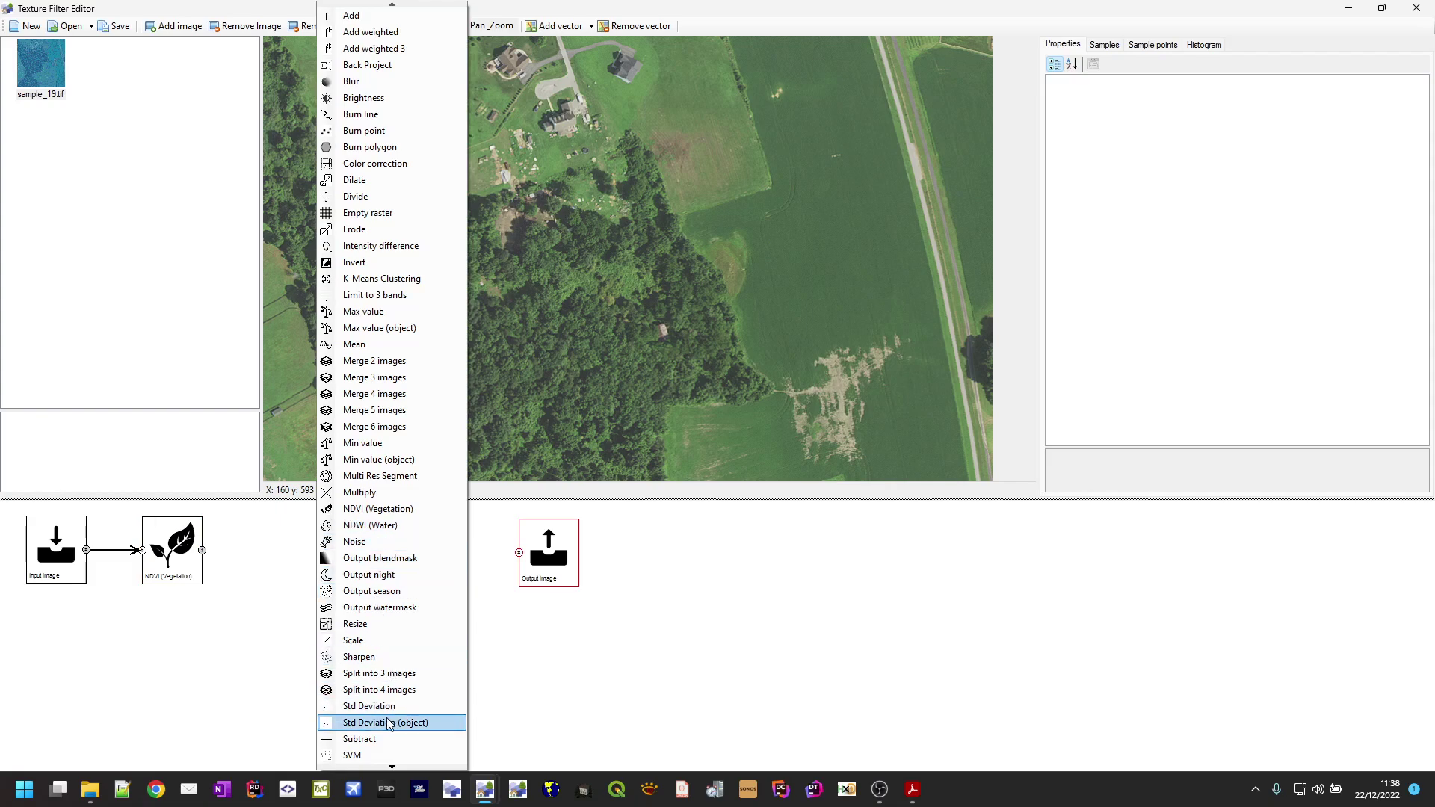
{"action": "left_click", "coordinate": [391, 767]}
{"action": "left_click", "coordinate": [391, 766]}
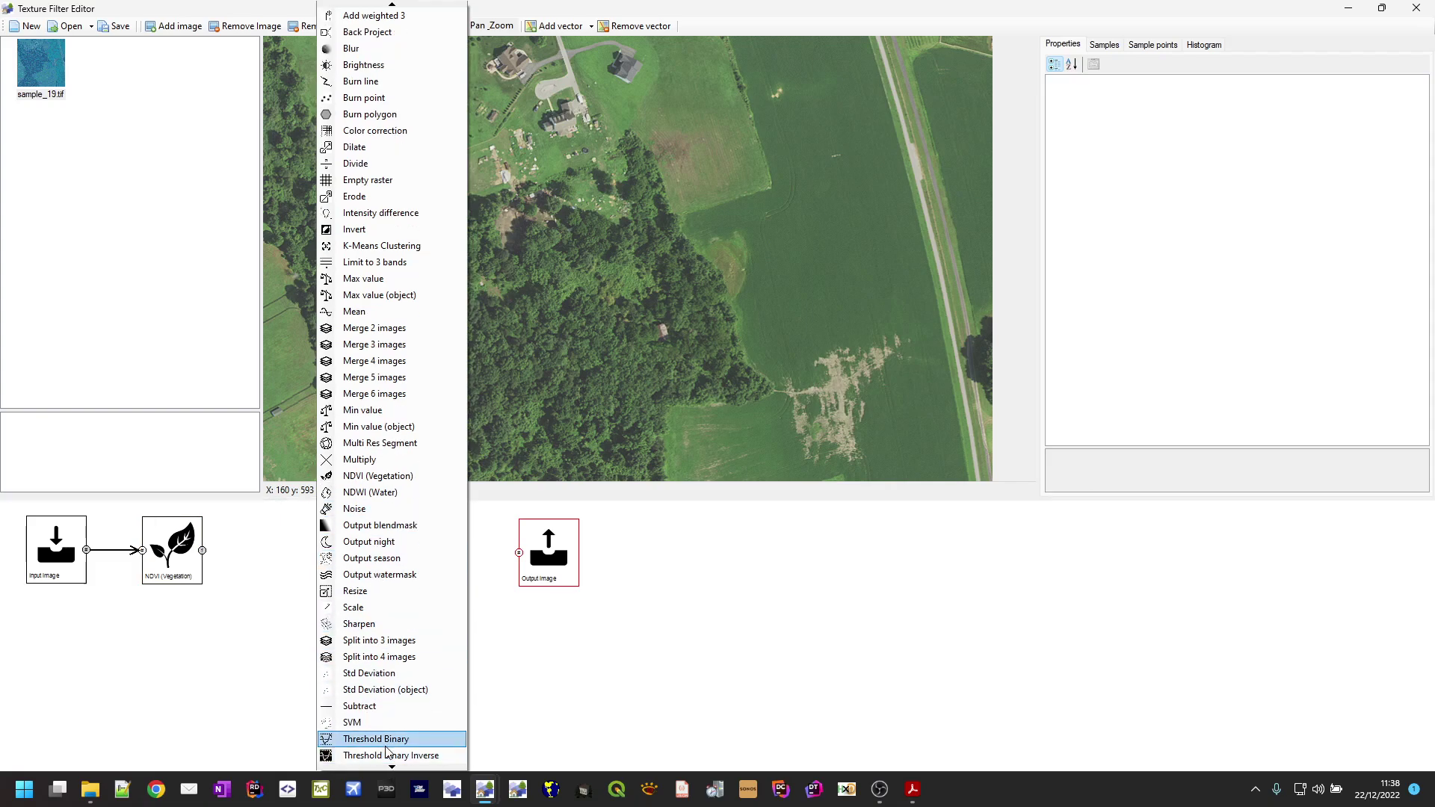
{"action": "left_click", "coordinate": [384, 746]}
{"action": "left_click_drag", "start_coordinate": [309, 584], "coordinate": [336, 563]}
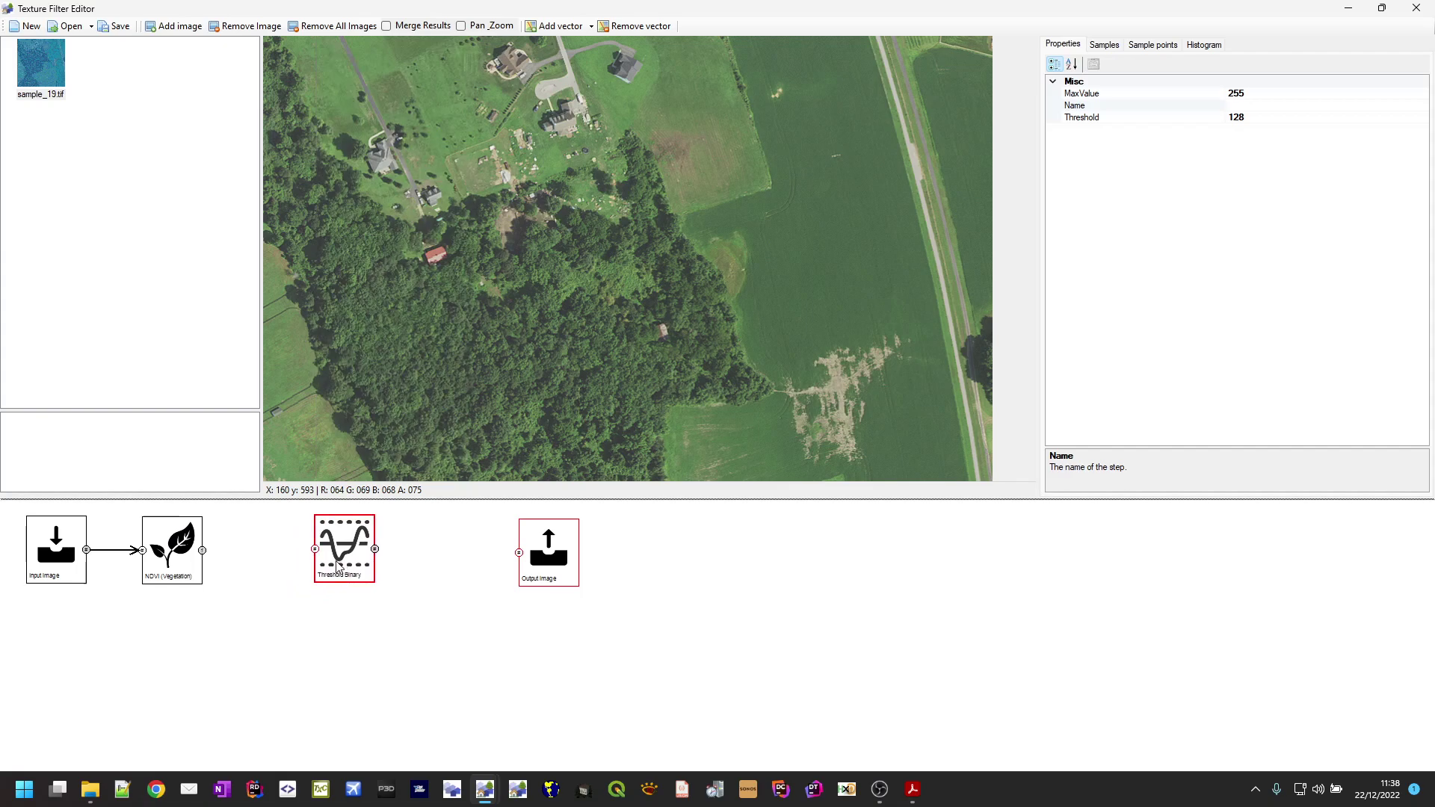
{"action": "left_click_drag", "start_coordinate": [203, 550], "coordinate": [518, 553]}
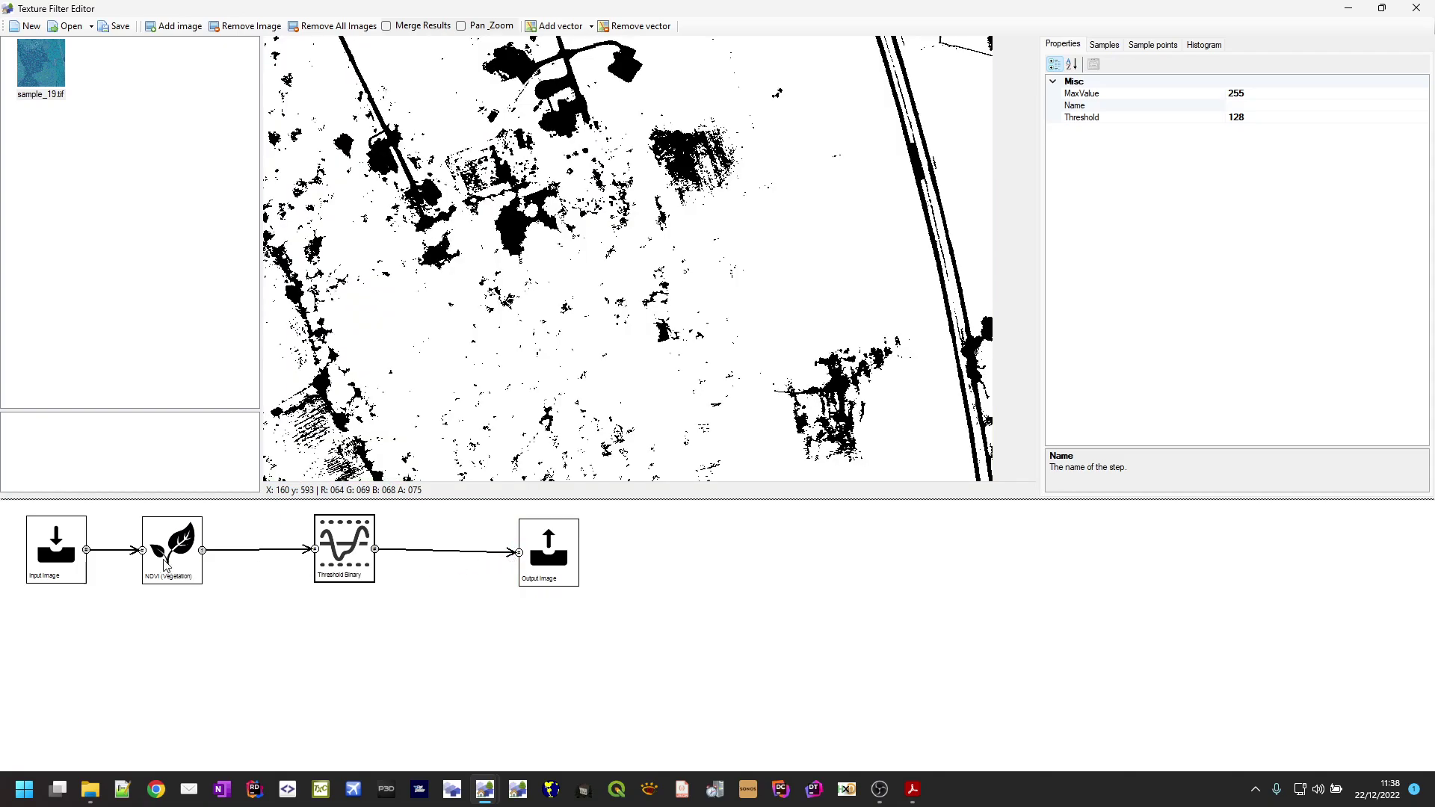
Set the Threshold Binary node's threshold to 160 and check its result merged over the source image.
{"action": "left_click", "coordinate": [57, 553]}
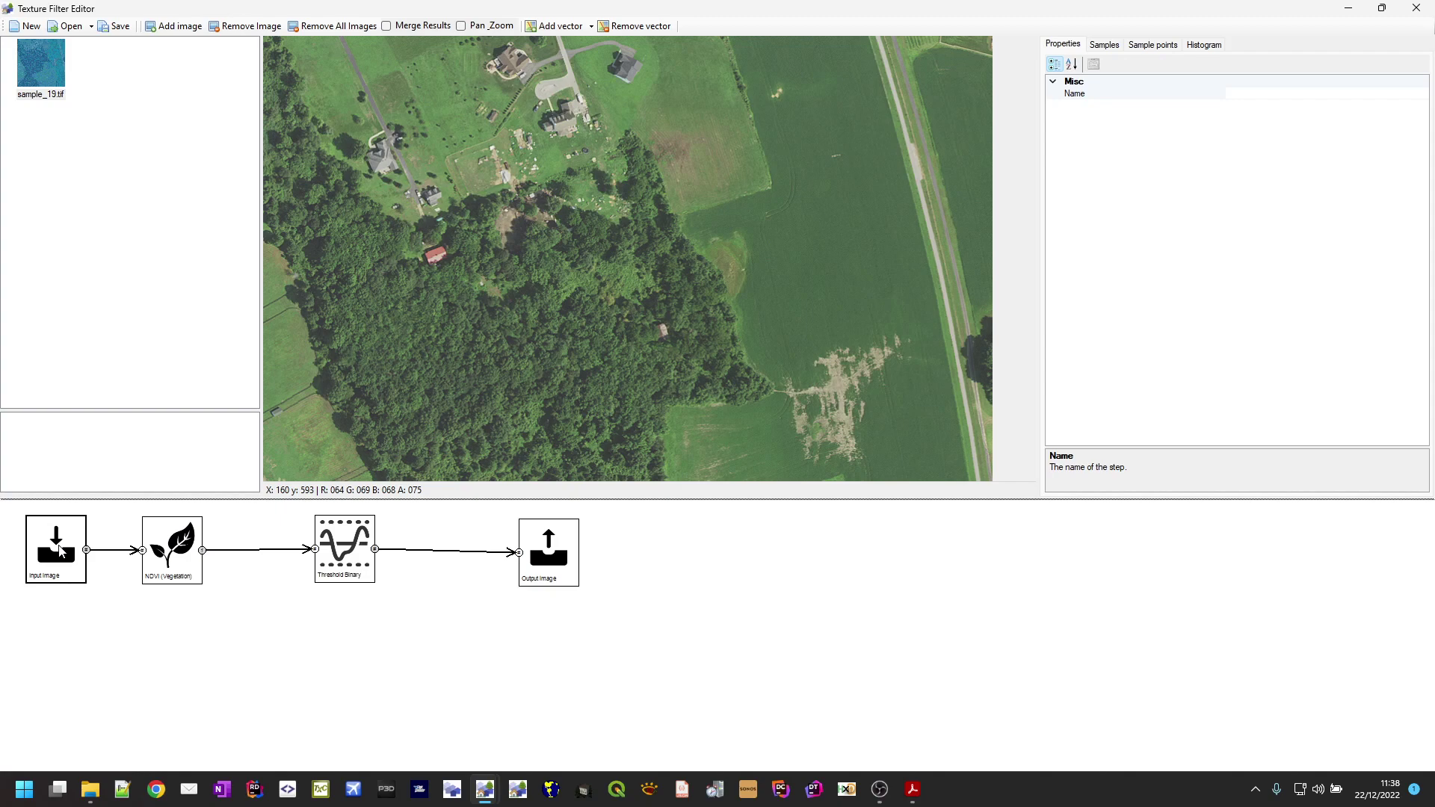
{"action": "left_click", "coordinate": [174, 564]}
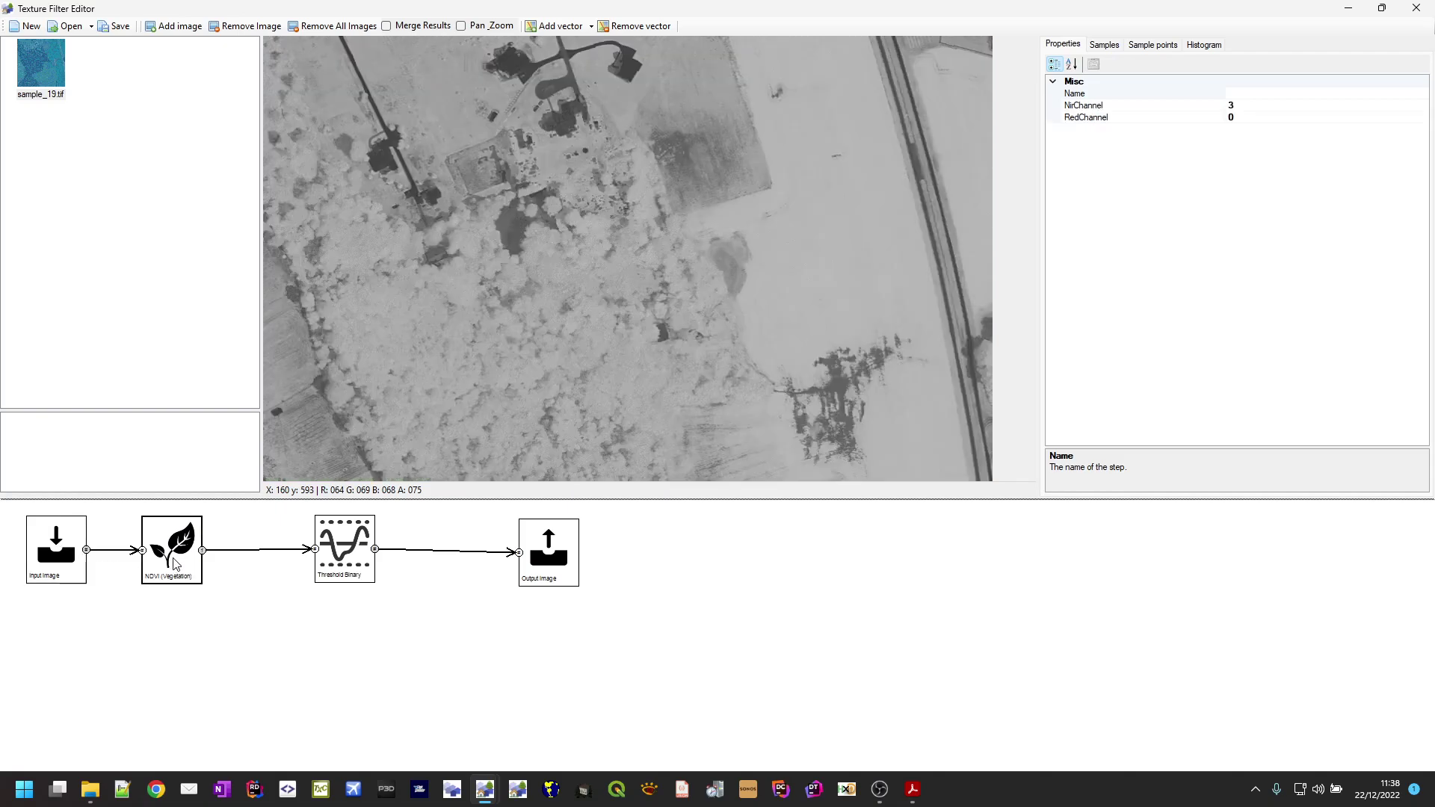
{"action": "left_click", "coordinate": [348, 557]}
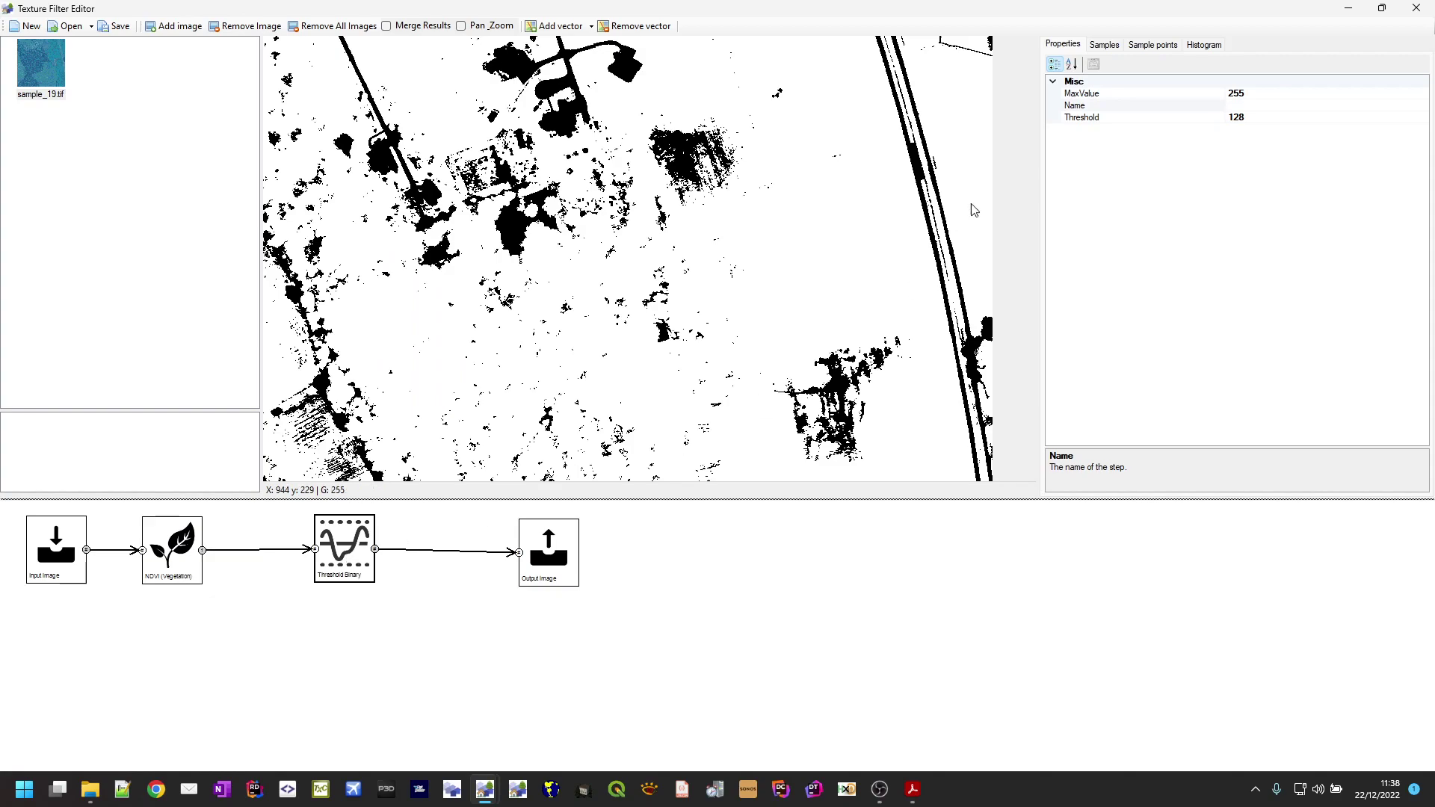
{"action": "left_click", "coordinate": [1240, 118]}
{"action": "type", "text": "160"}
{"action": "key", "text": "Return"}
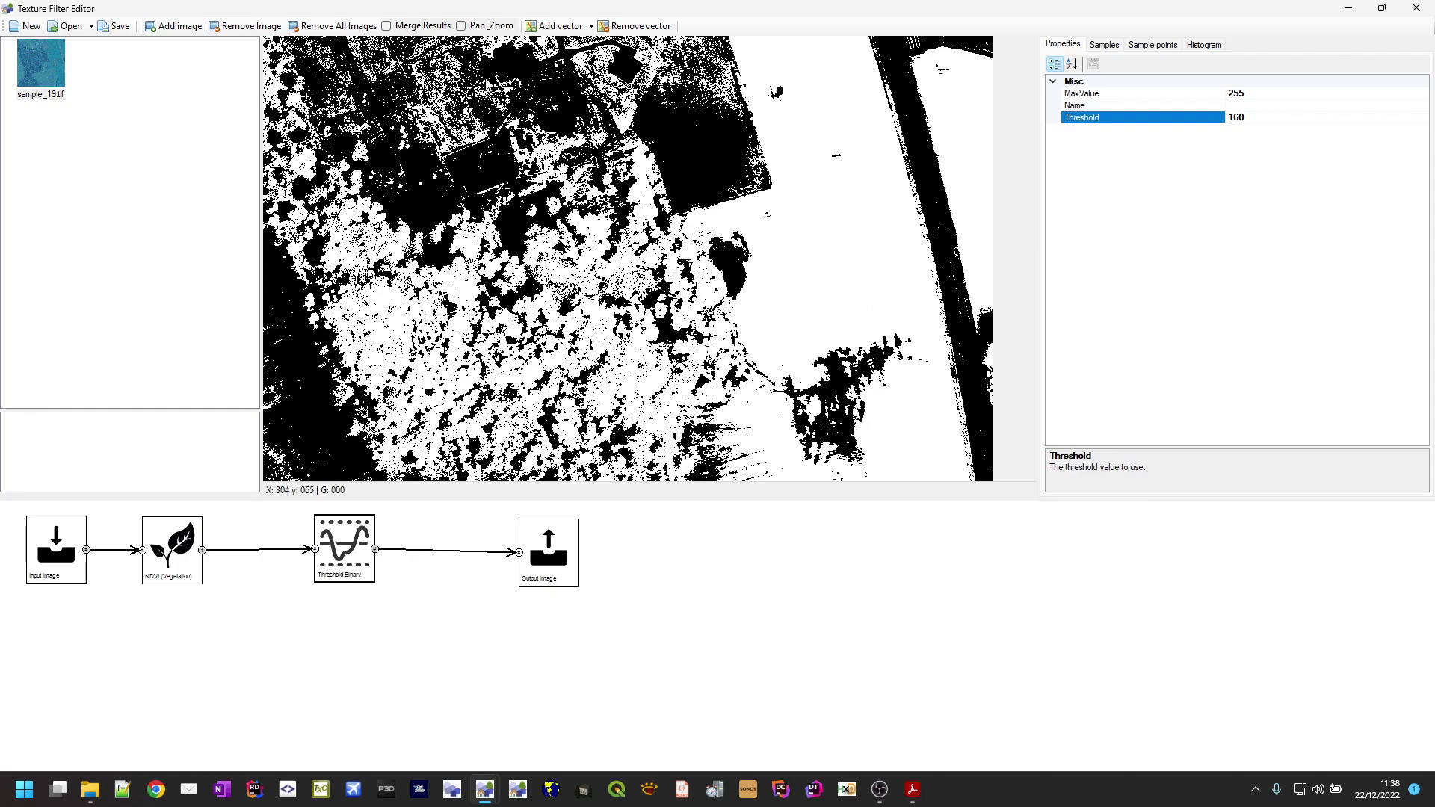
{"action": "left_click", "coordinate": [386, 26]}
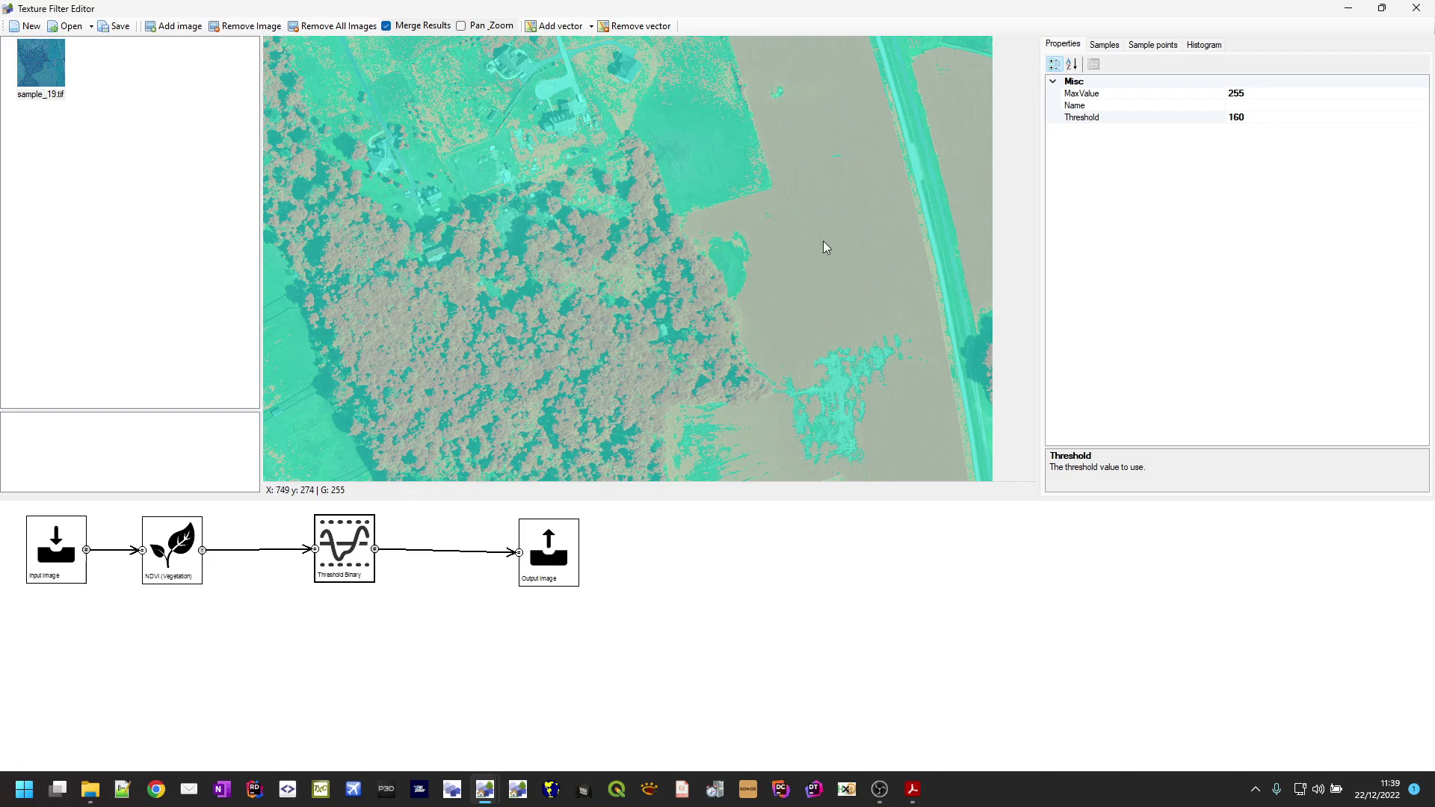
{"action": "left_click", "coordinate": [413, 26]}
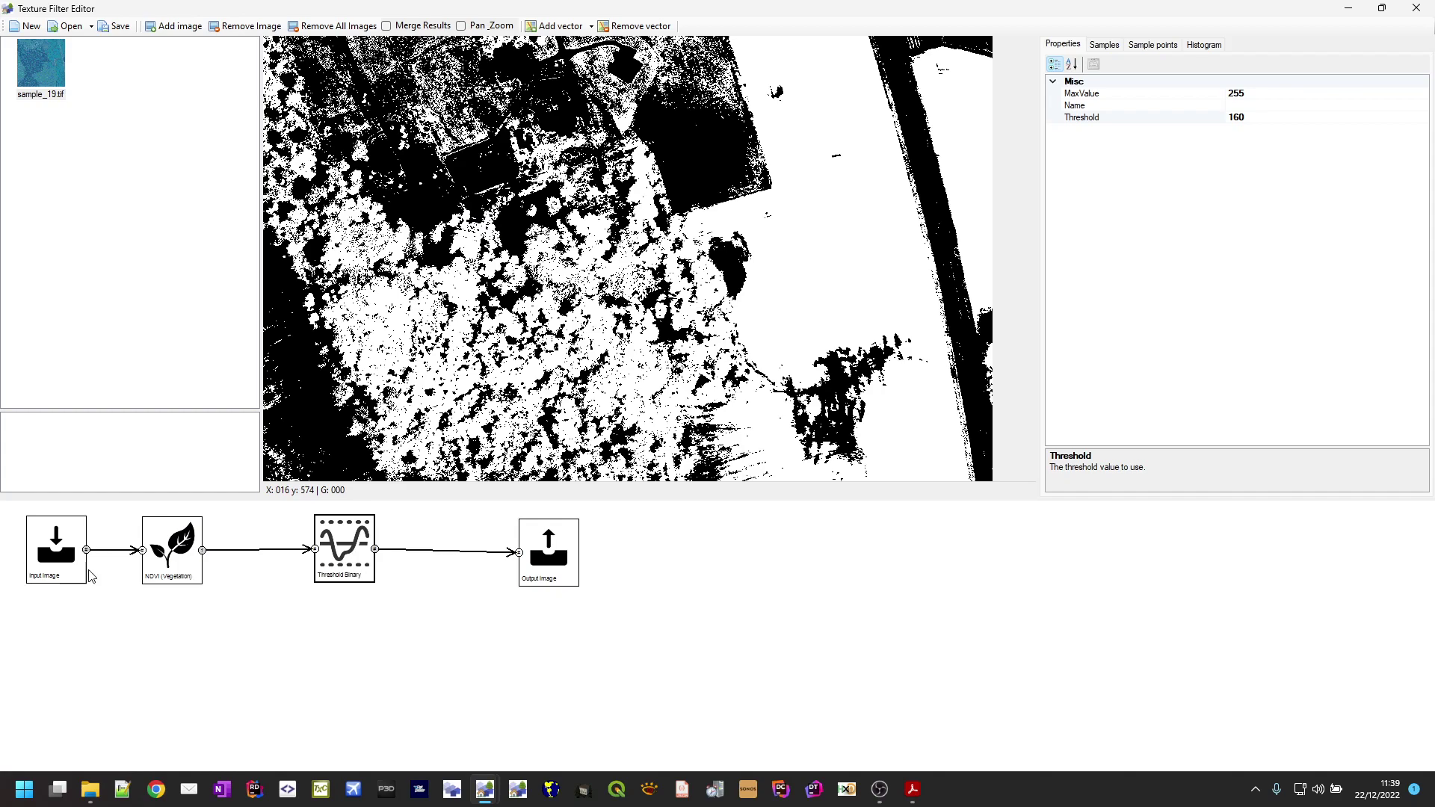
Examine individual pixels of the input image up close in Pan Zoom mode, and restore the full view.
{"action": "left_click", "coordinate": [65, 555]}
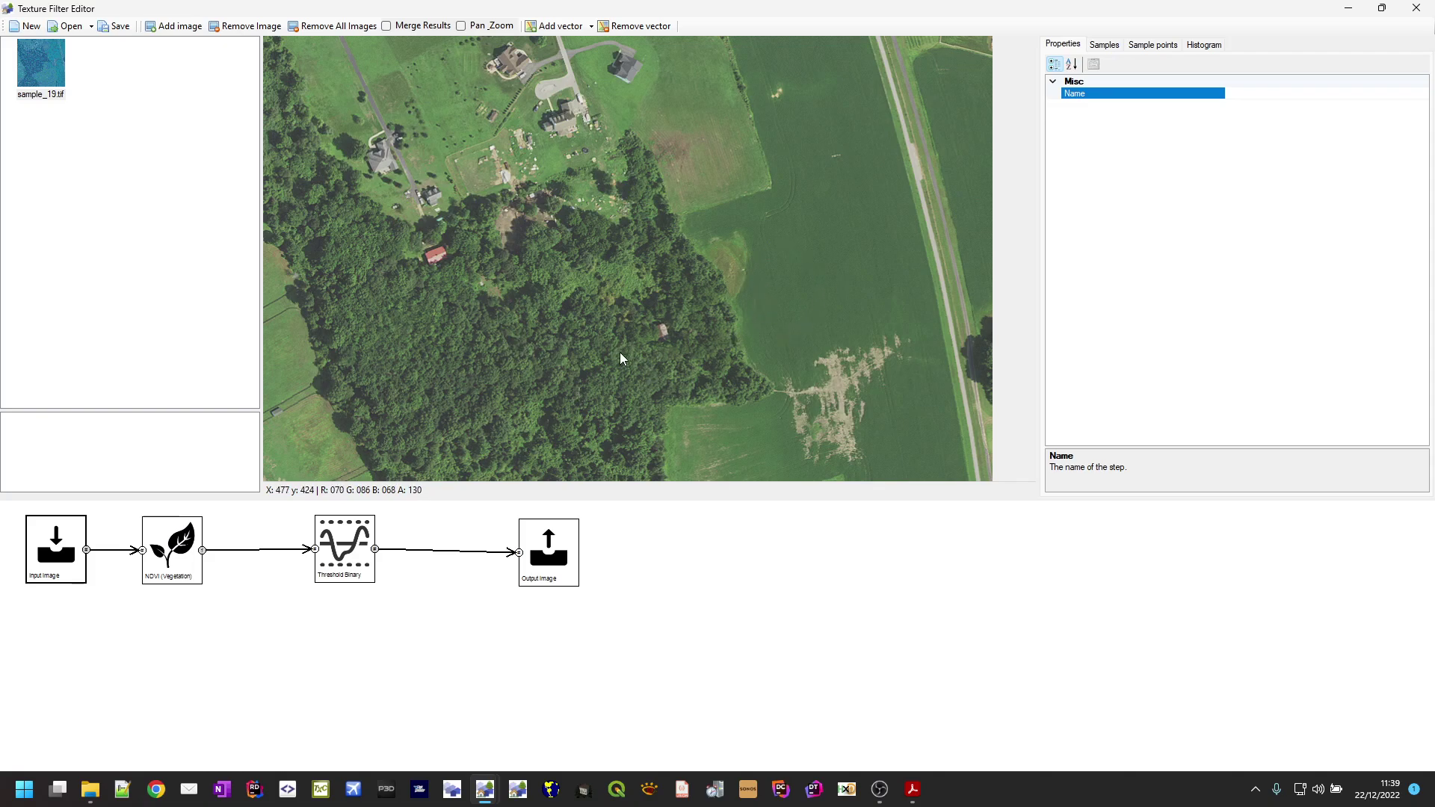
{"action": "left_click", "coordinate": [473, 28]}
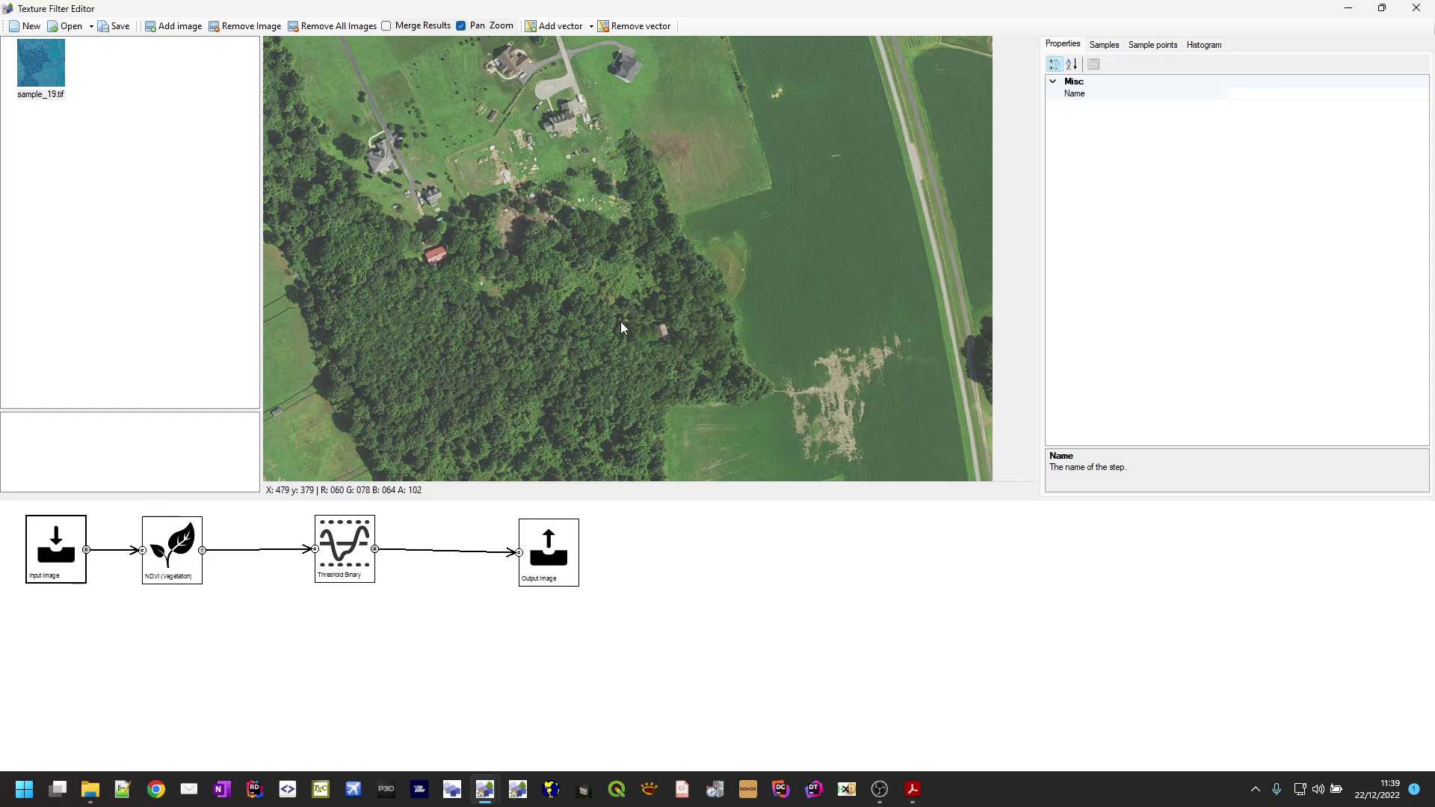
{"action": "scroll", "coordinate": [607, 344], "scroll_direction": "up", "scroll_amount": 2}
{"action": "scroll", "coordinate": [621, 350], "scroll_direction": "up", "scroll_amount": 5}
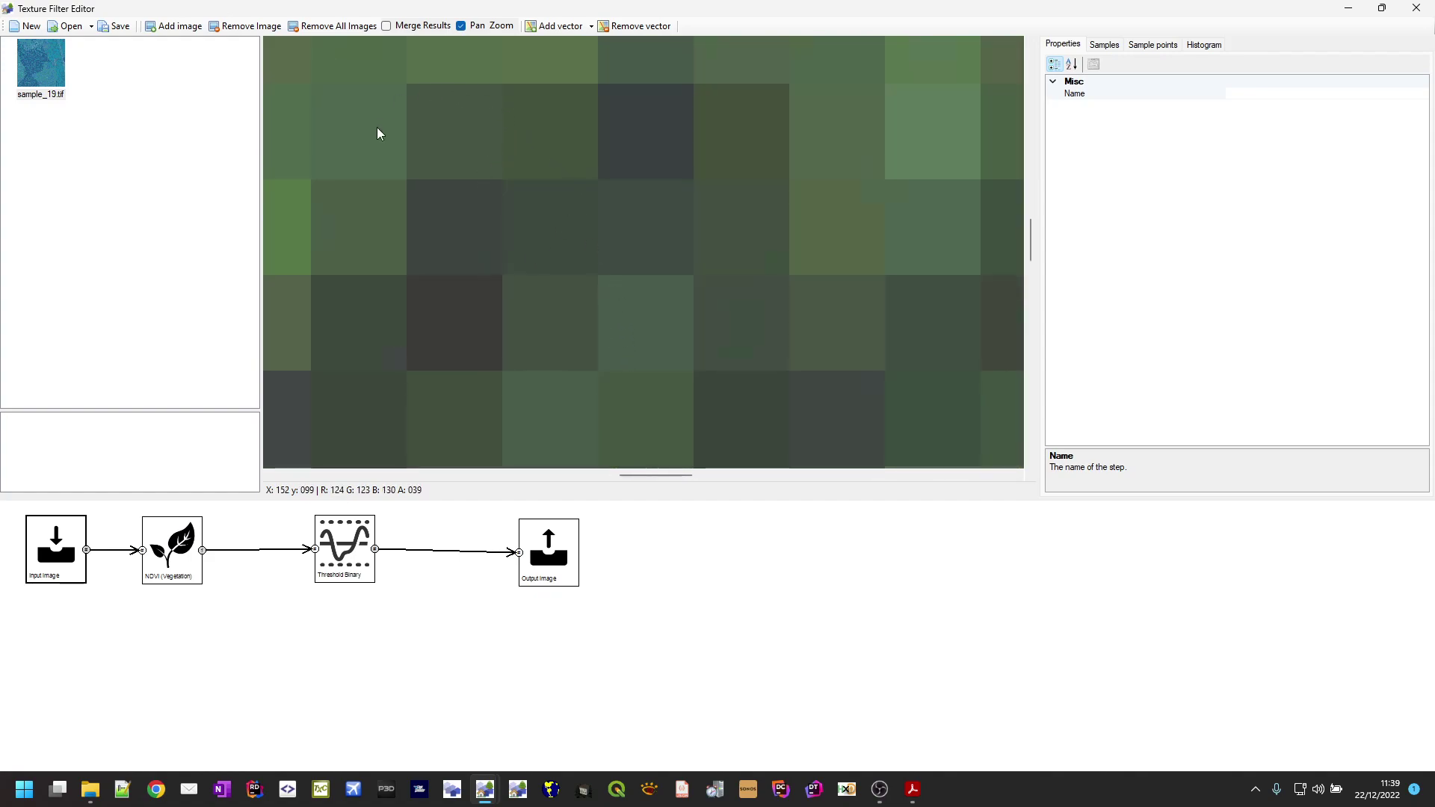
{"action": "left_click_drag", "start_coordinate": [677, 473], "coordinate": [674, 473]}
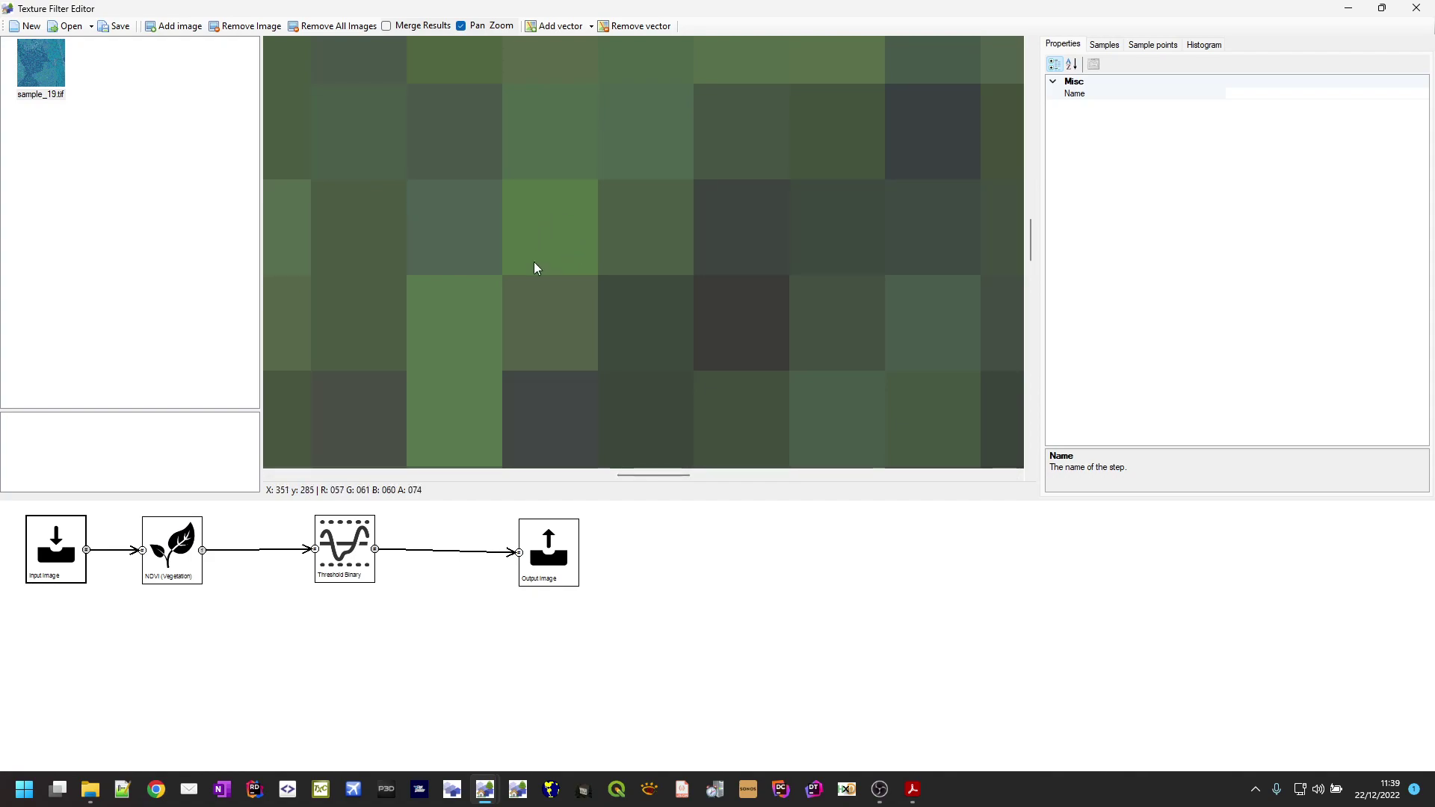
{"action": "left_click_drag", "start_coordinate": [660, 476], "coordinate": [844, 477]}
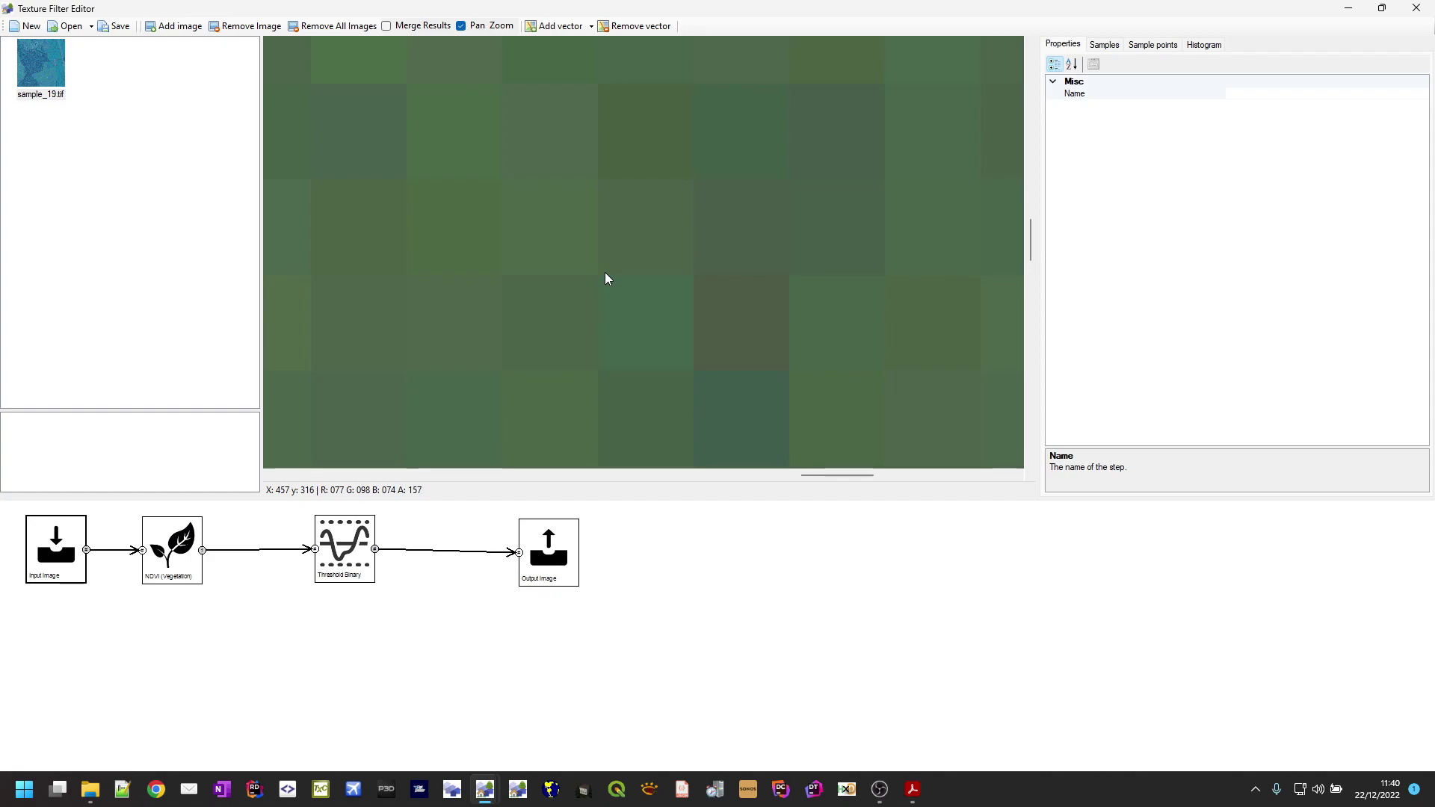
{"action": "left_click", "coordinate": [475, 28]}
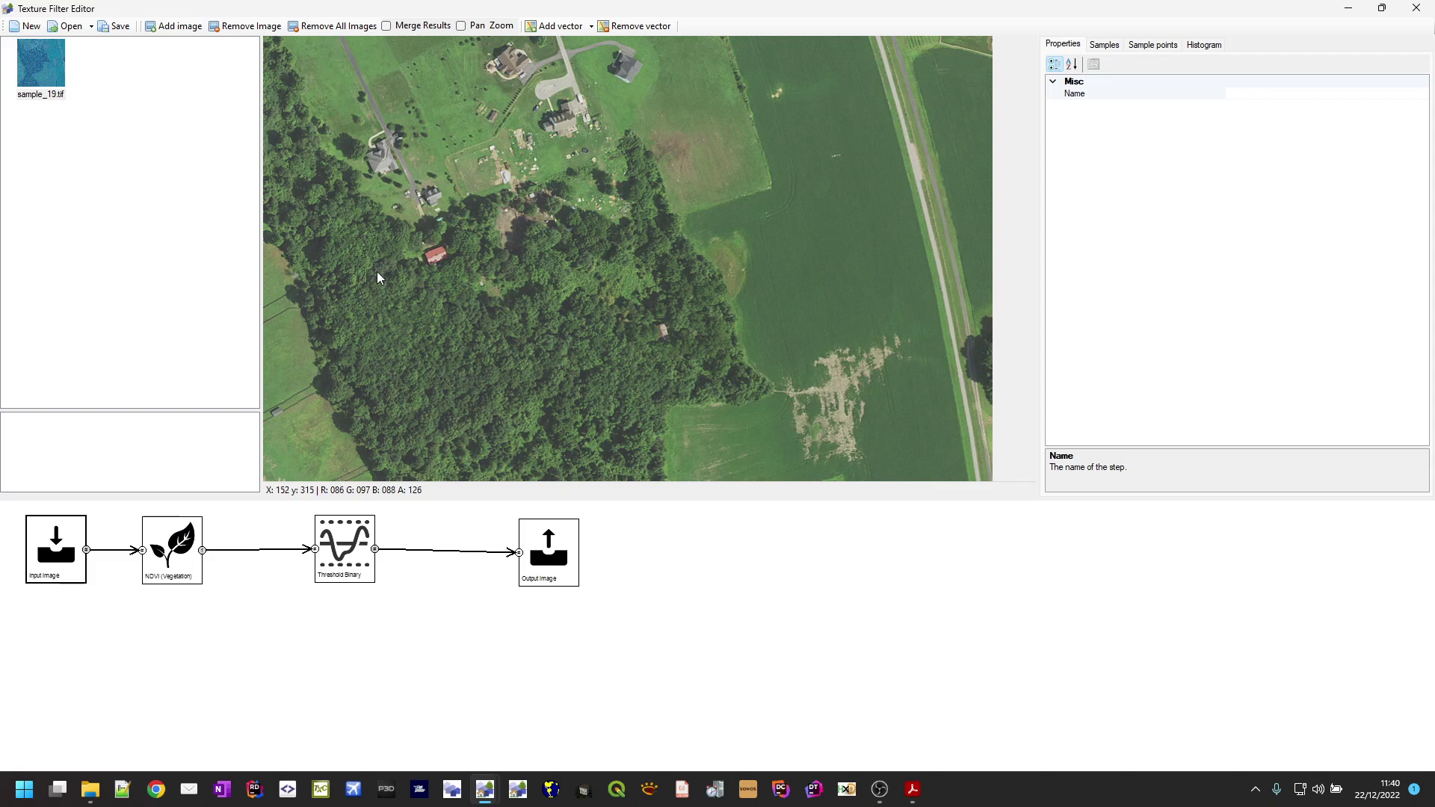
Add a K-Means Clustering node below the Threshold Binary node.
{"action": "right_click", "coordinate": [256, 660]}
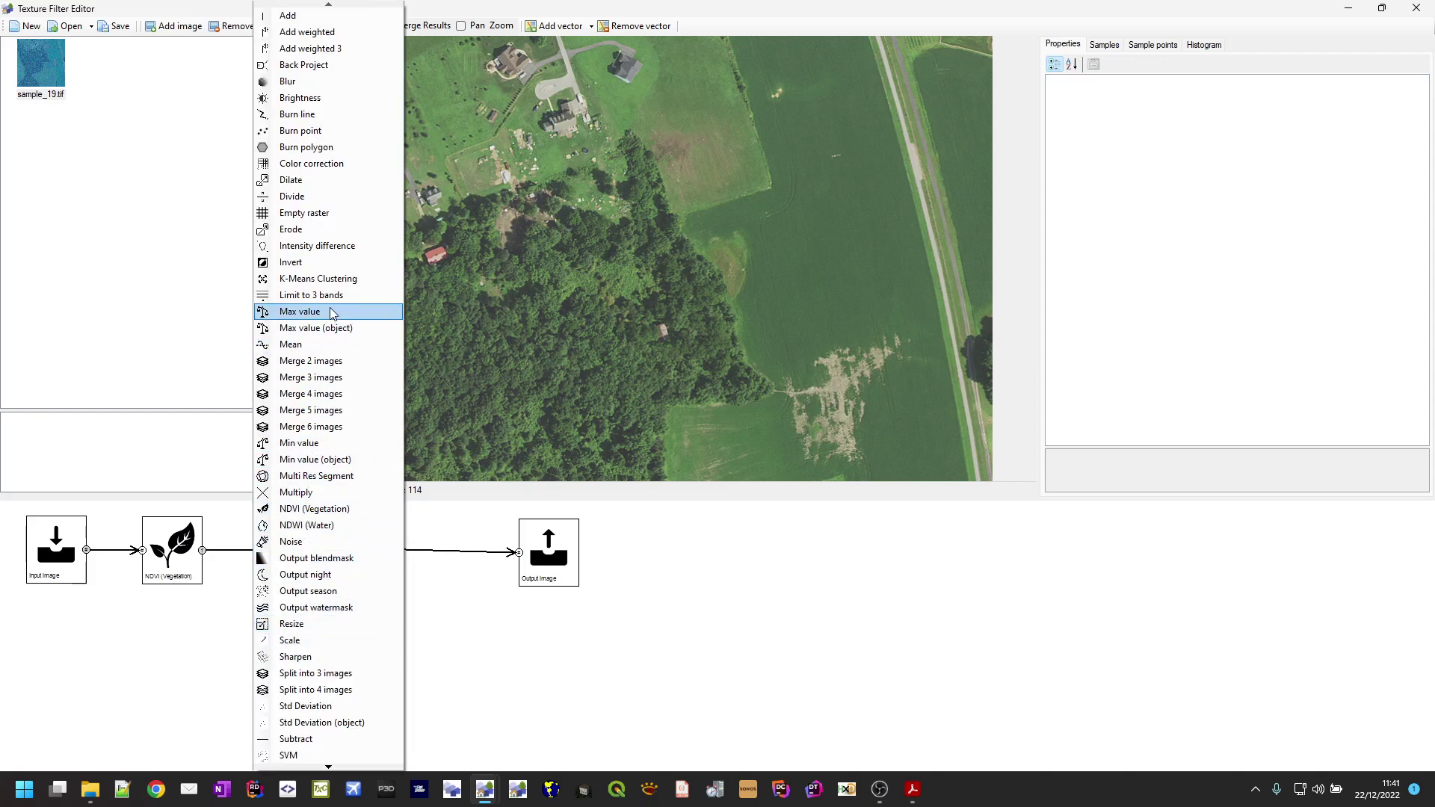
{"action": "left_click", "coordinate": [328, 279]}
{"action": "left_click_drag", "start_coordinate": [258, 665], "coordinate": [292, 642]}
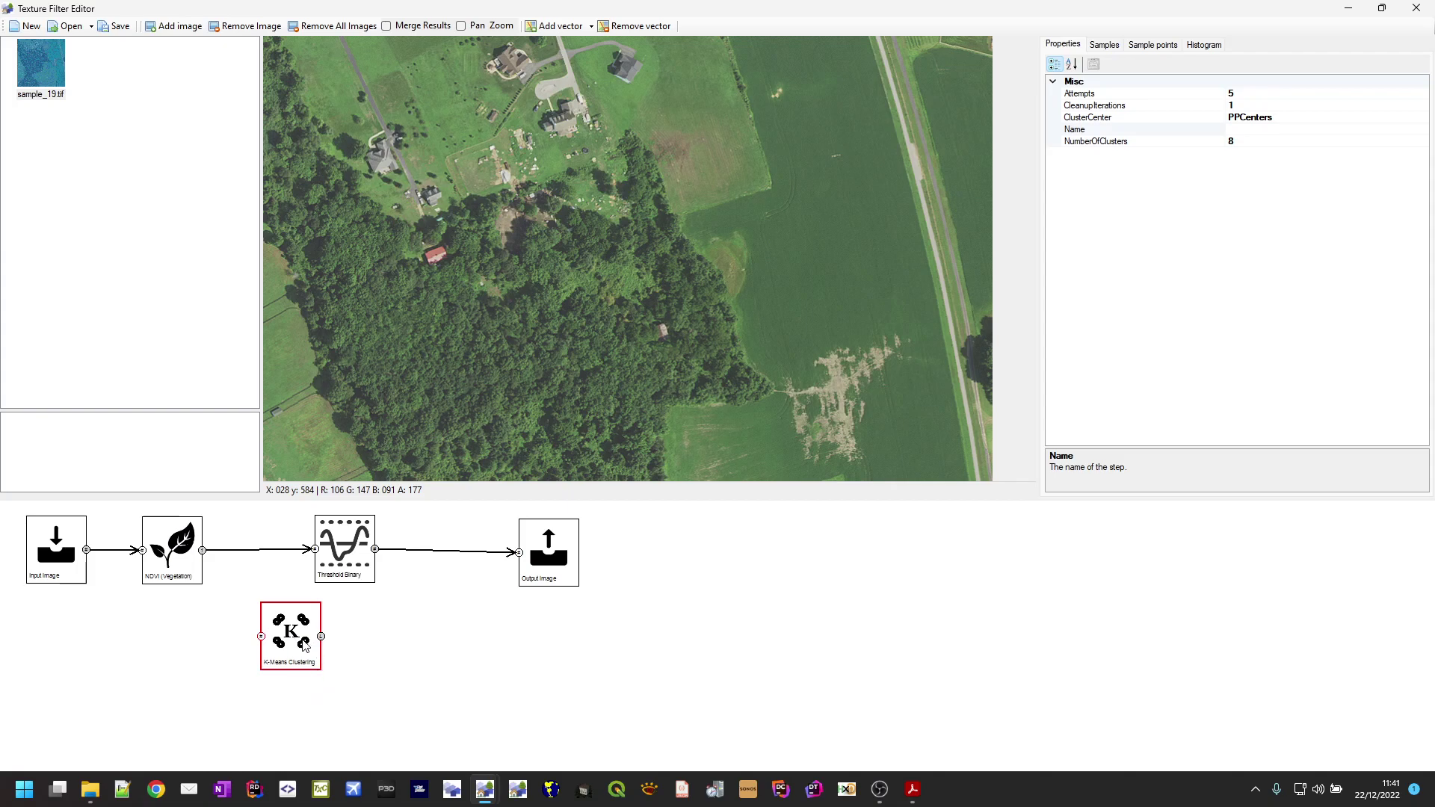
{"action": "left_click_drag", "start_coordinate": [292, 644], "coordinate": [308, 645]}
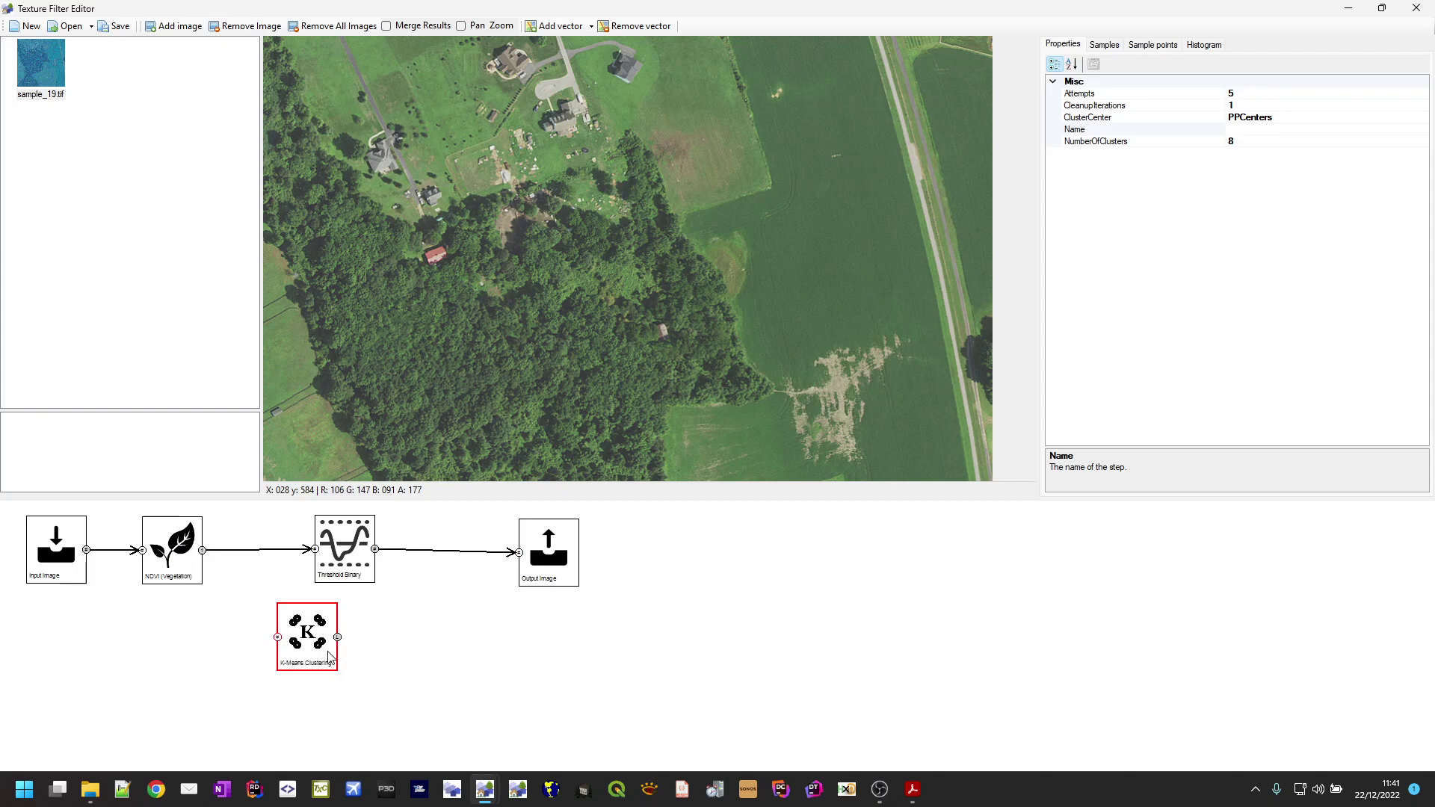
Add a Brightness node, connect it between the input image and K-Means Clustering nodes, and preview the clustering result.
{"action": "right_click", "coordinate": [200, 647]}
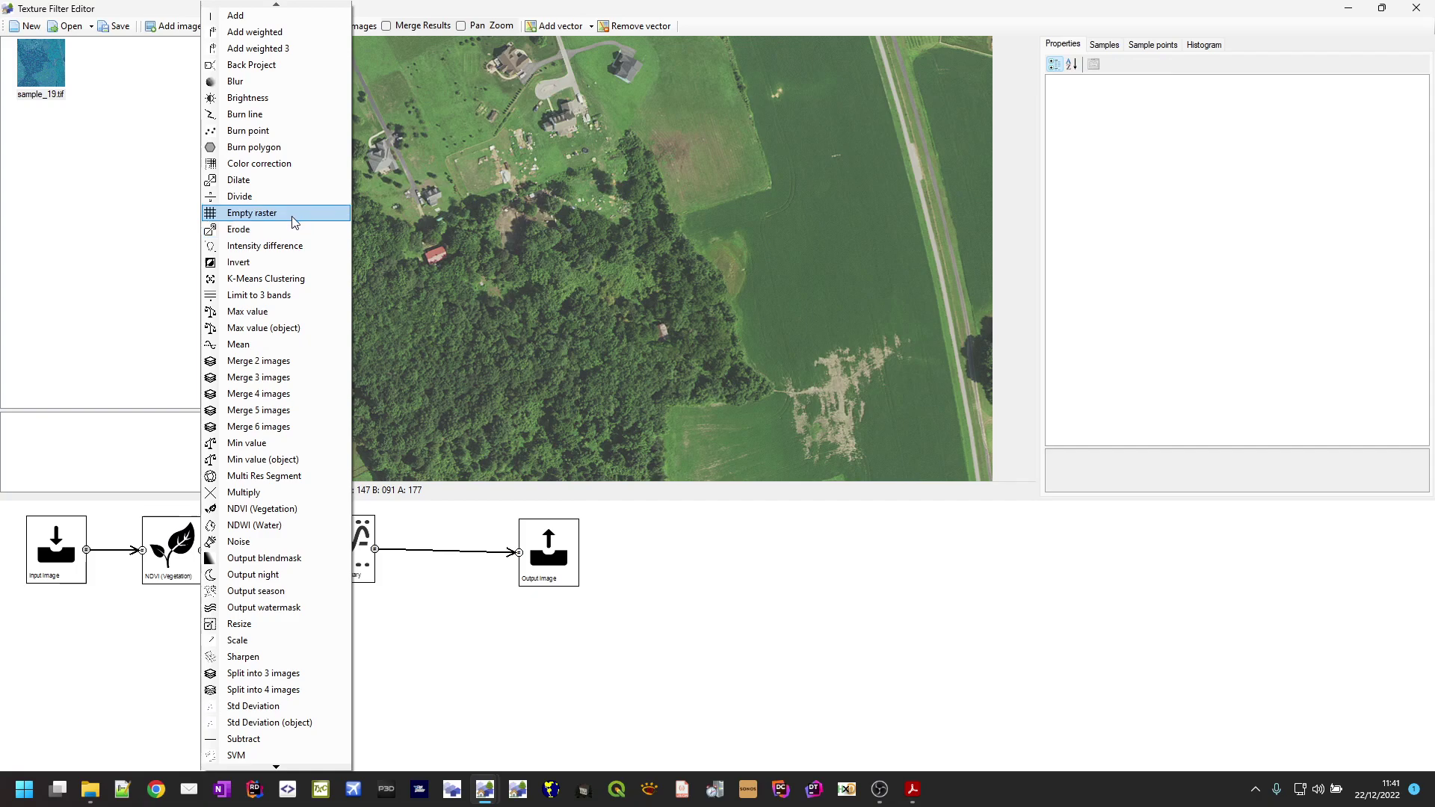
{"action": "left_click", "coordinate": [251, 98]}
{"action": "left_click_drag", "start_coordinate": [87, 550], "coordinate": [188, 638]}
{"action": "left_click", "coordinate": [63, 567]}
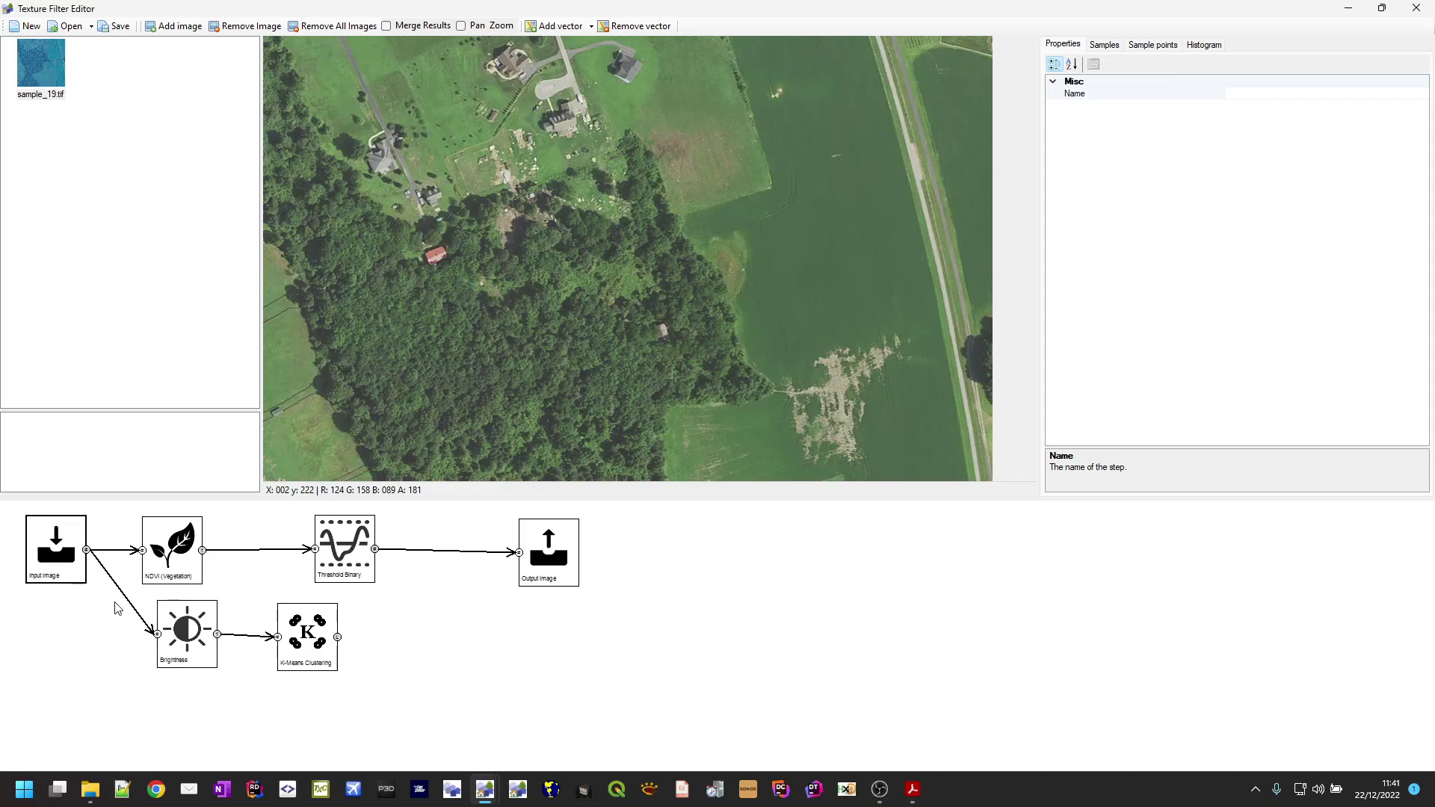
{"action": "left_click", "coordinate": [198, 647]}
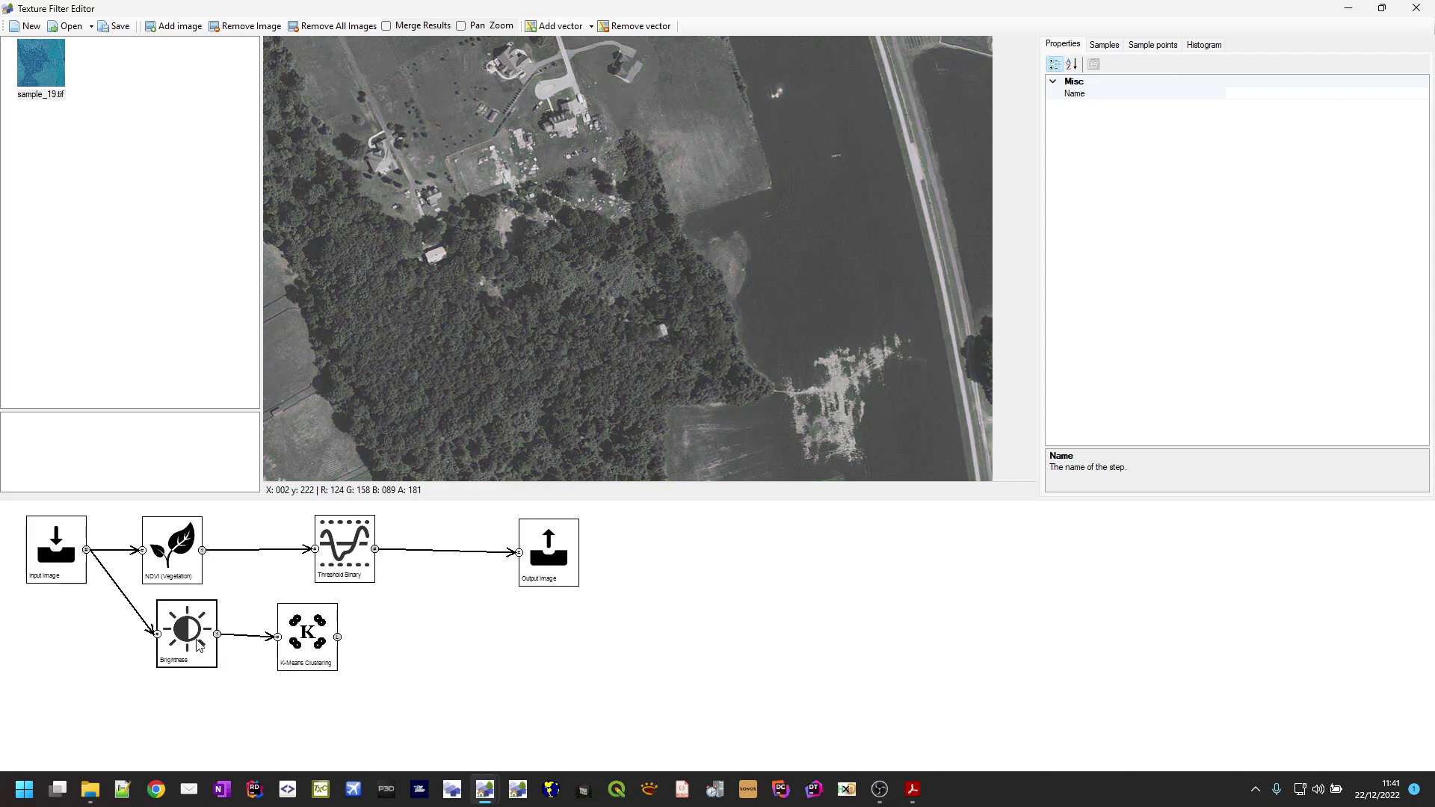
{"action": "left_click_drag", "start_coordinate": [201, 651], "coordinate": [187, 650]}
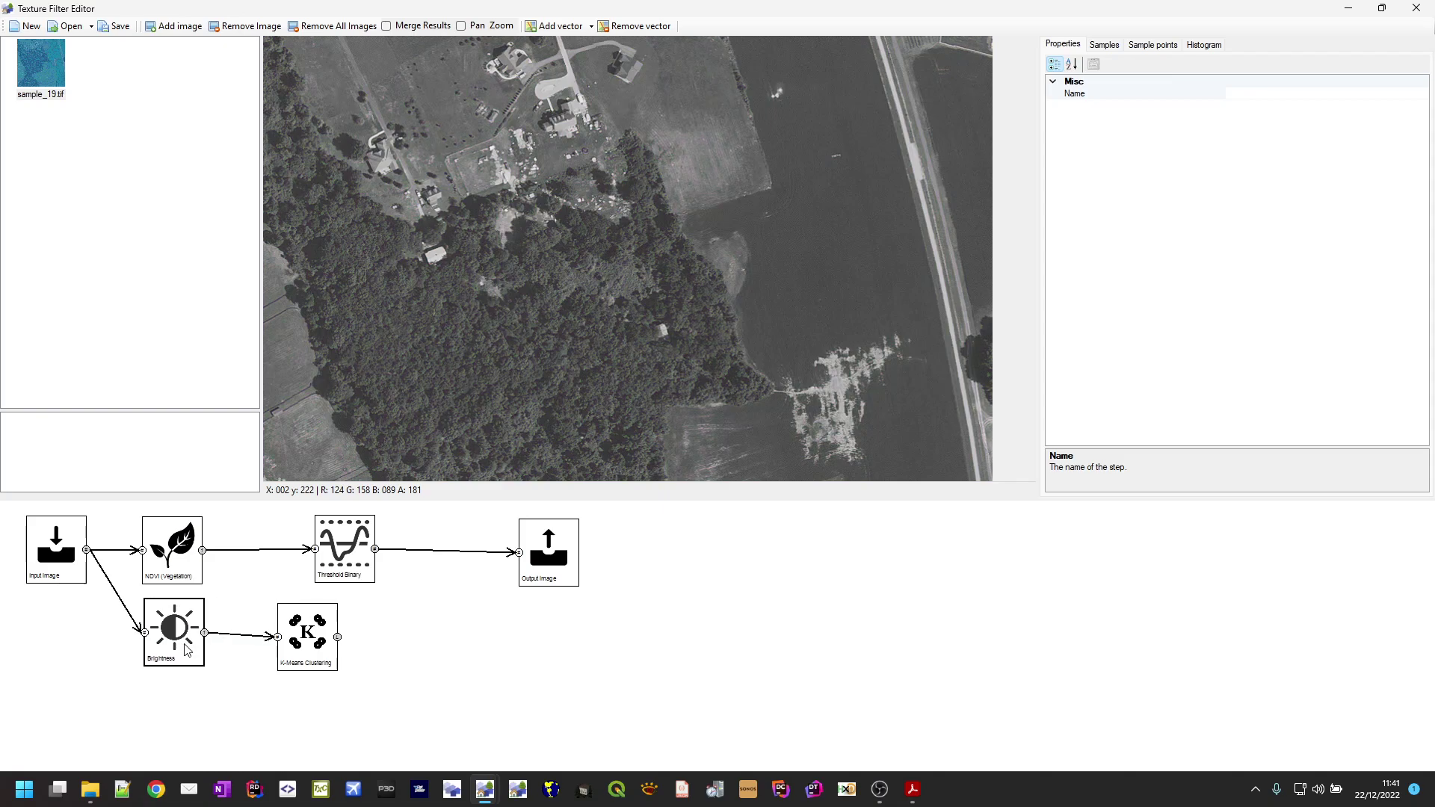
{"action": "left_click", "coordinate": [307, 644]}
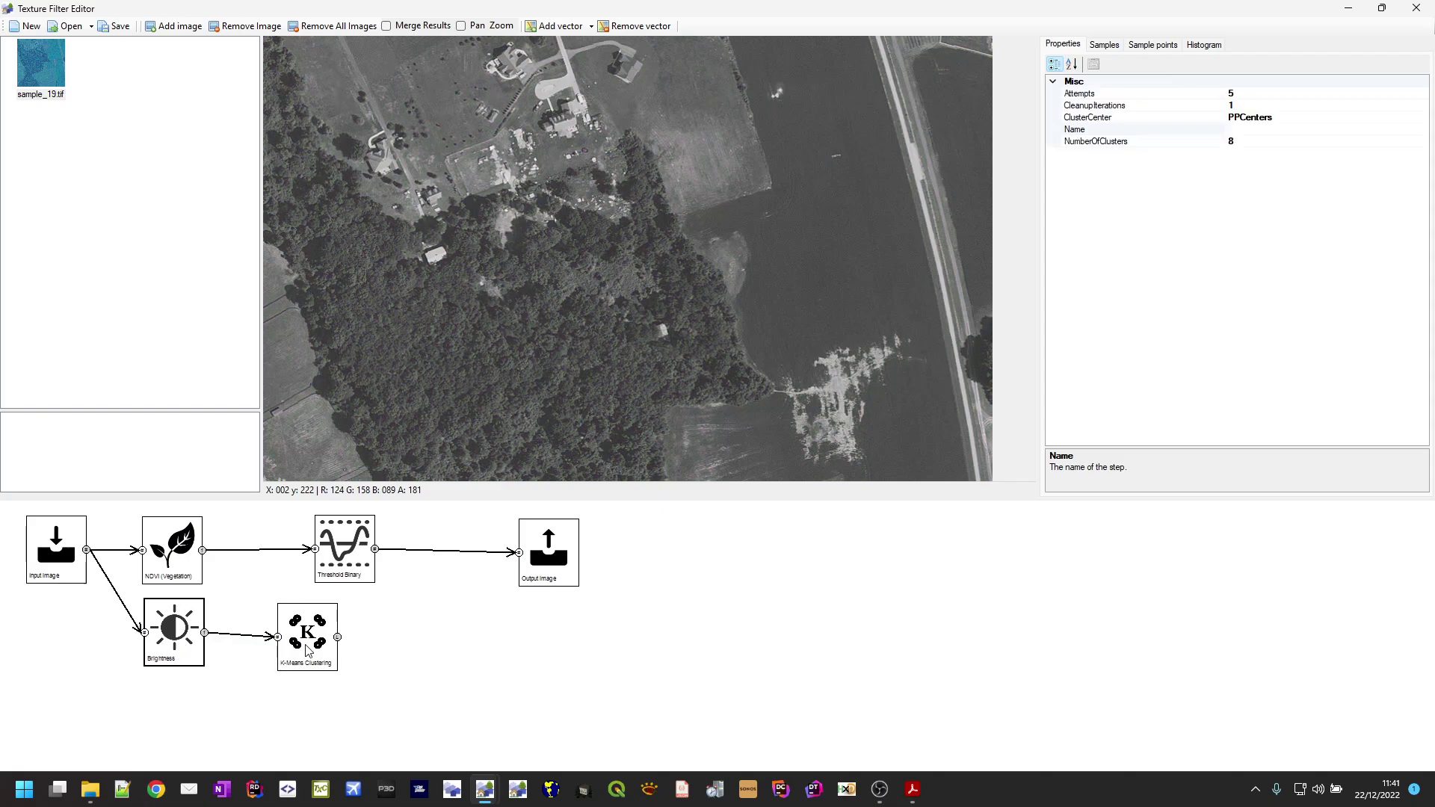
{"action": "left_click_drag", "start_coordinate": [309, 647], "coordinate": [290, 638]}
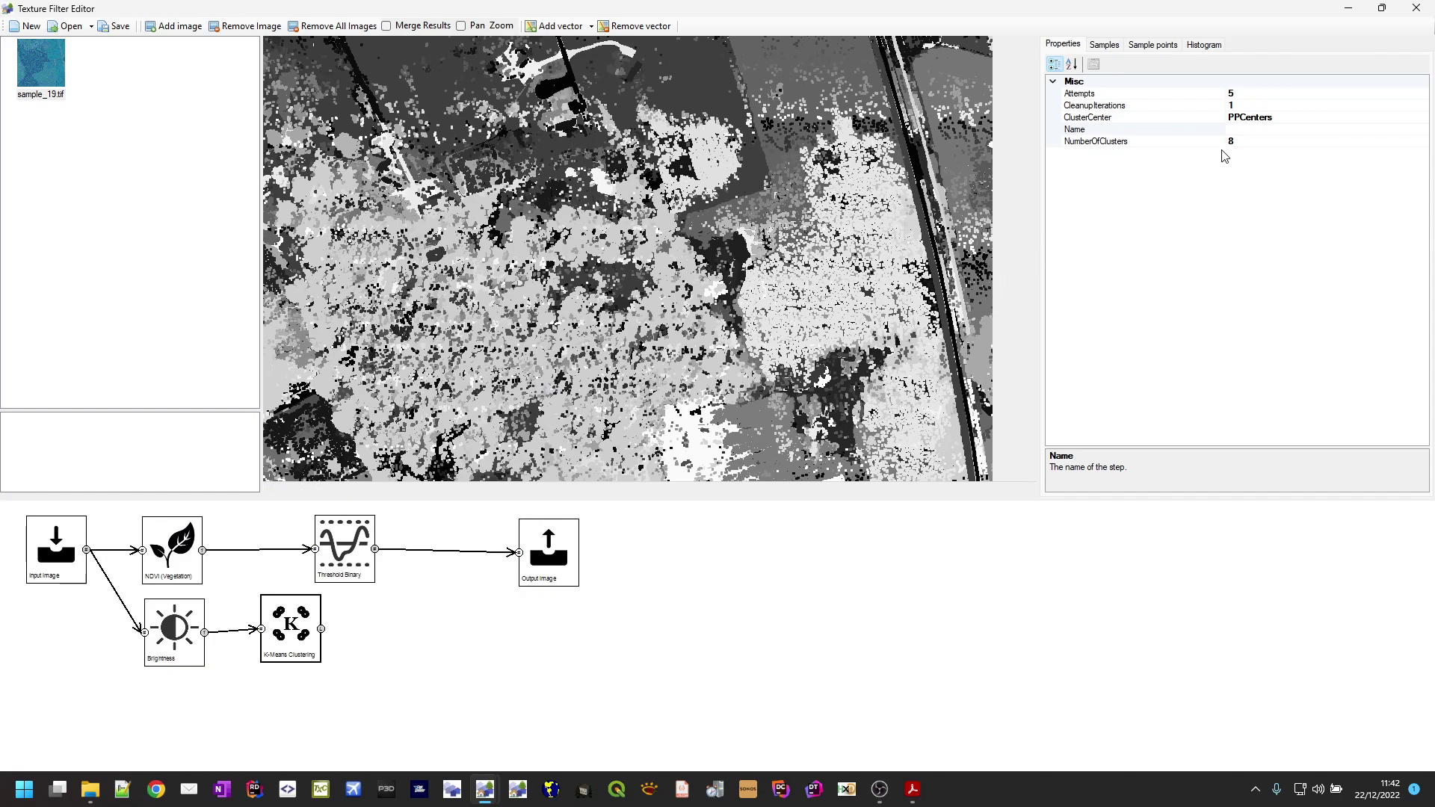
Review the K-Means Clustering parameters, test CleanupIterations at 0, and set it back to 1.
{"action": "left_click", "coordinate": [1247, 142]}
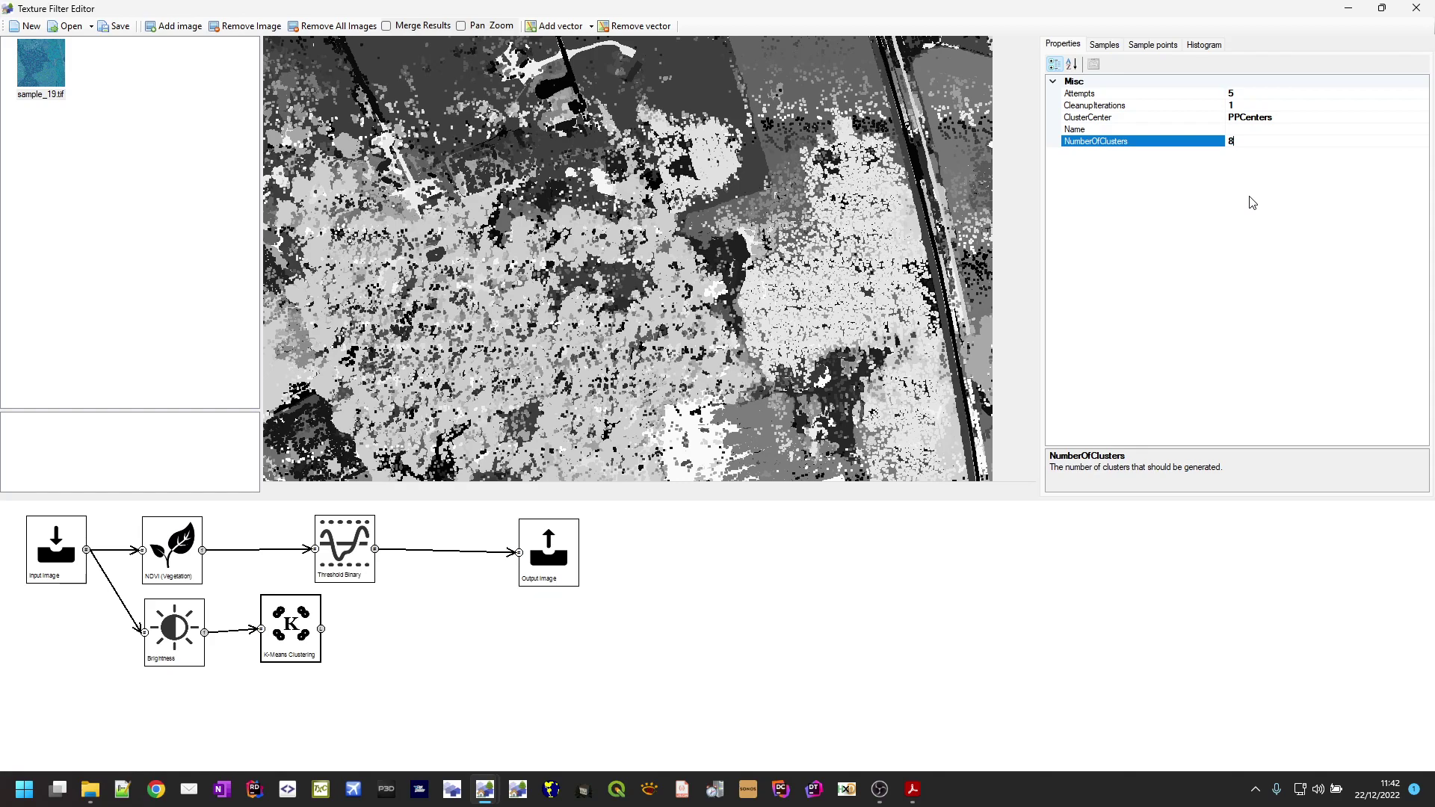
{"action": "left_click", "coordinate": [1242, 94]}
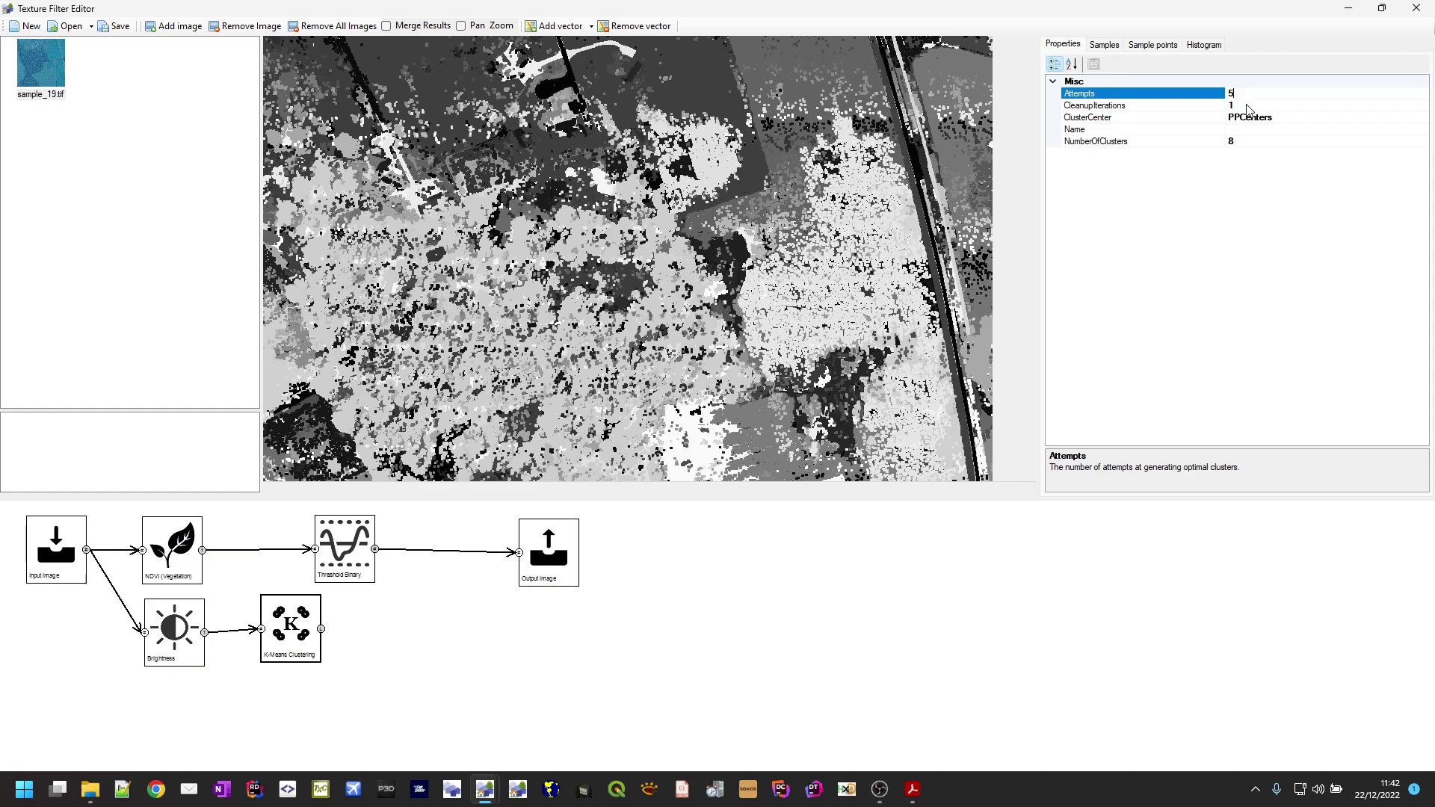
{"action": "left_click", "coordinate": [1247, 104]}
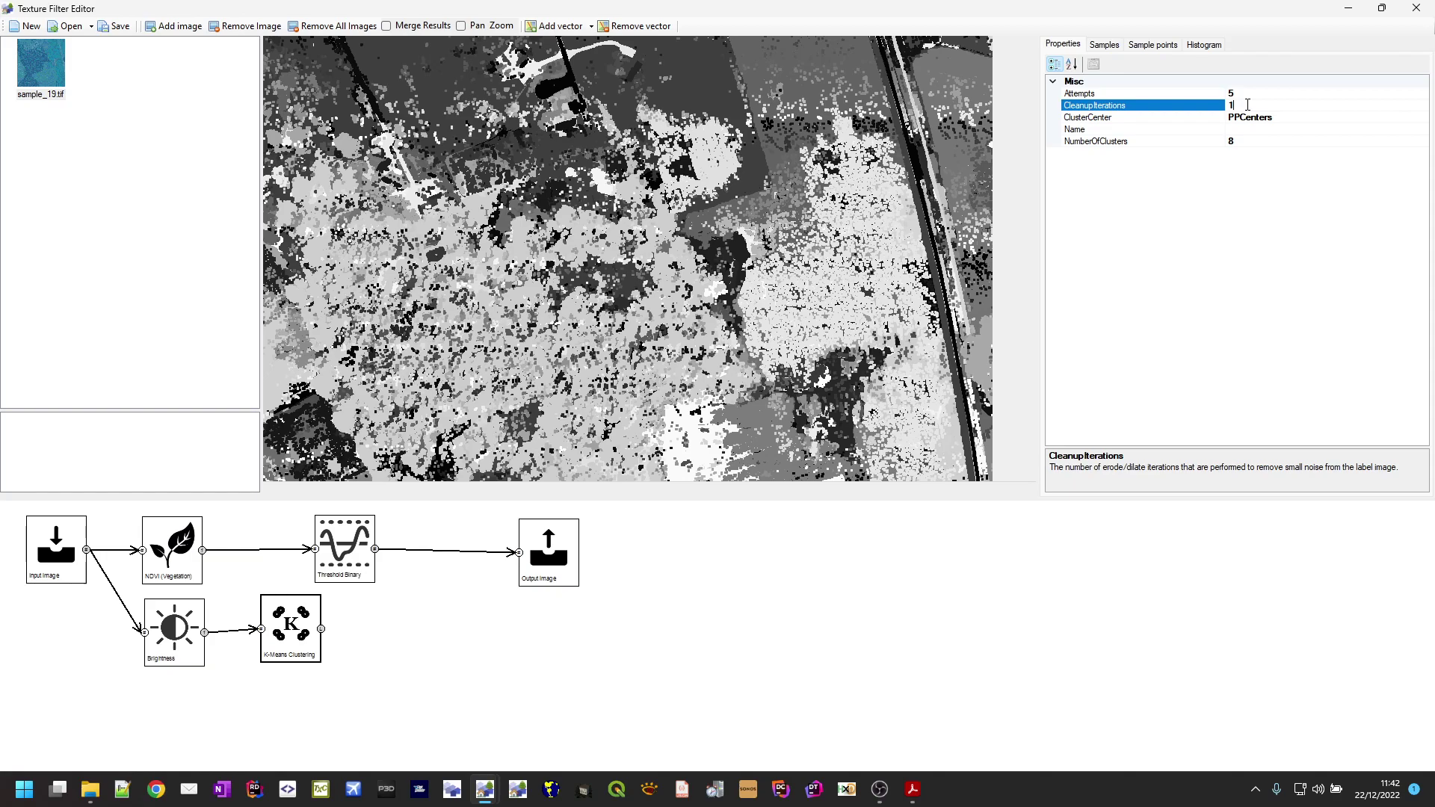
{"action": "key", "text": "Return"}
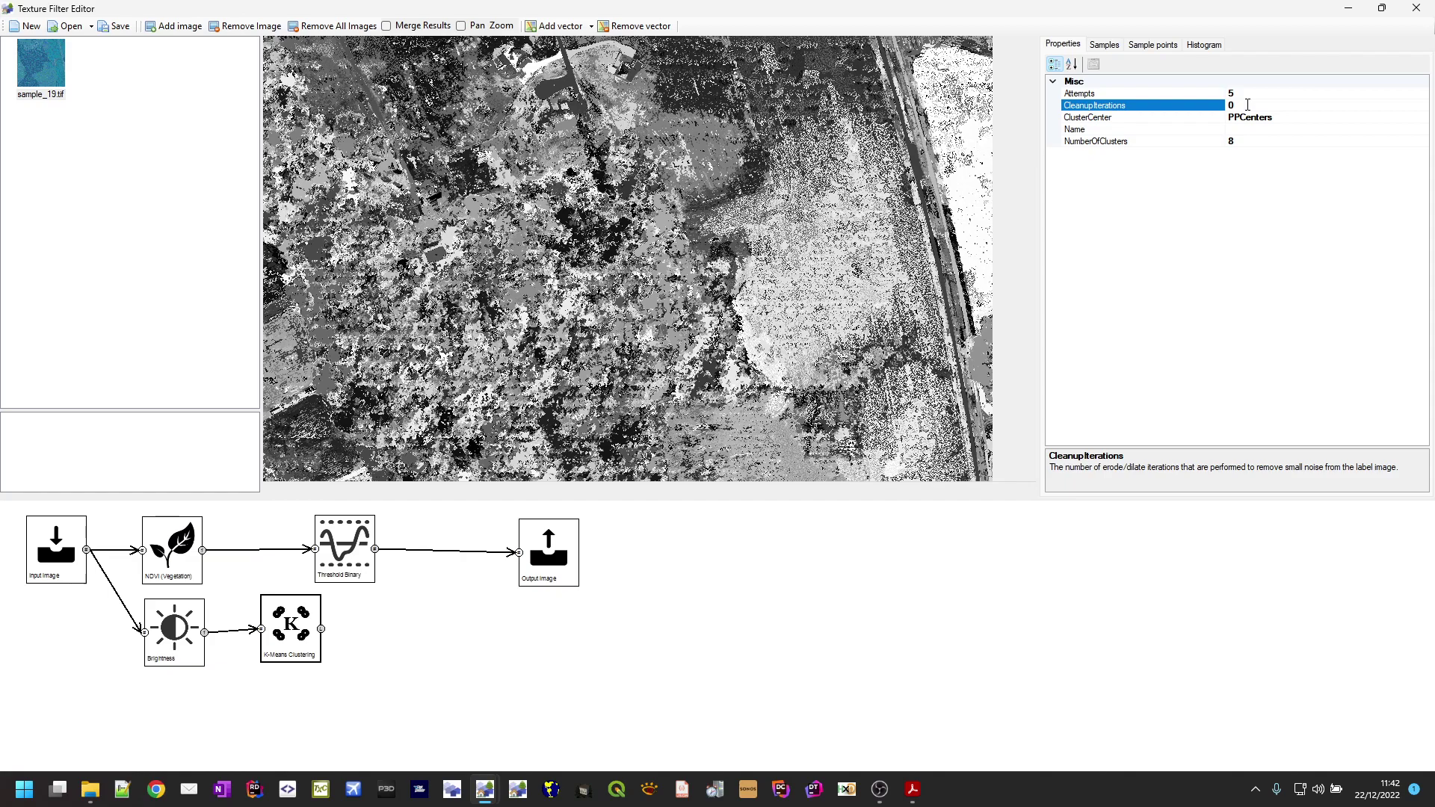
{"action": "left_click", "coordinate": [1247, 105]}
{"action": "type", "text": "1"}
{"action": "key", "text": "Return"}
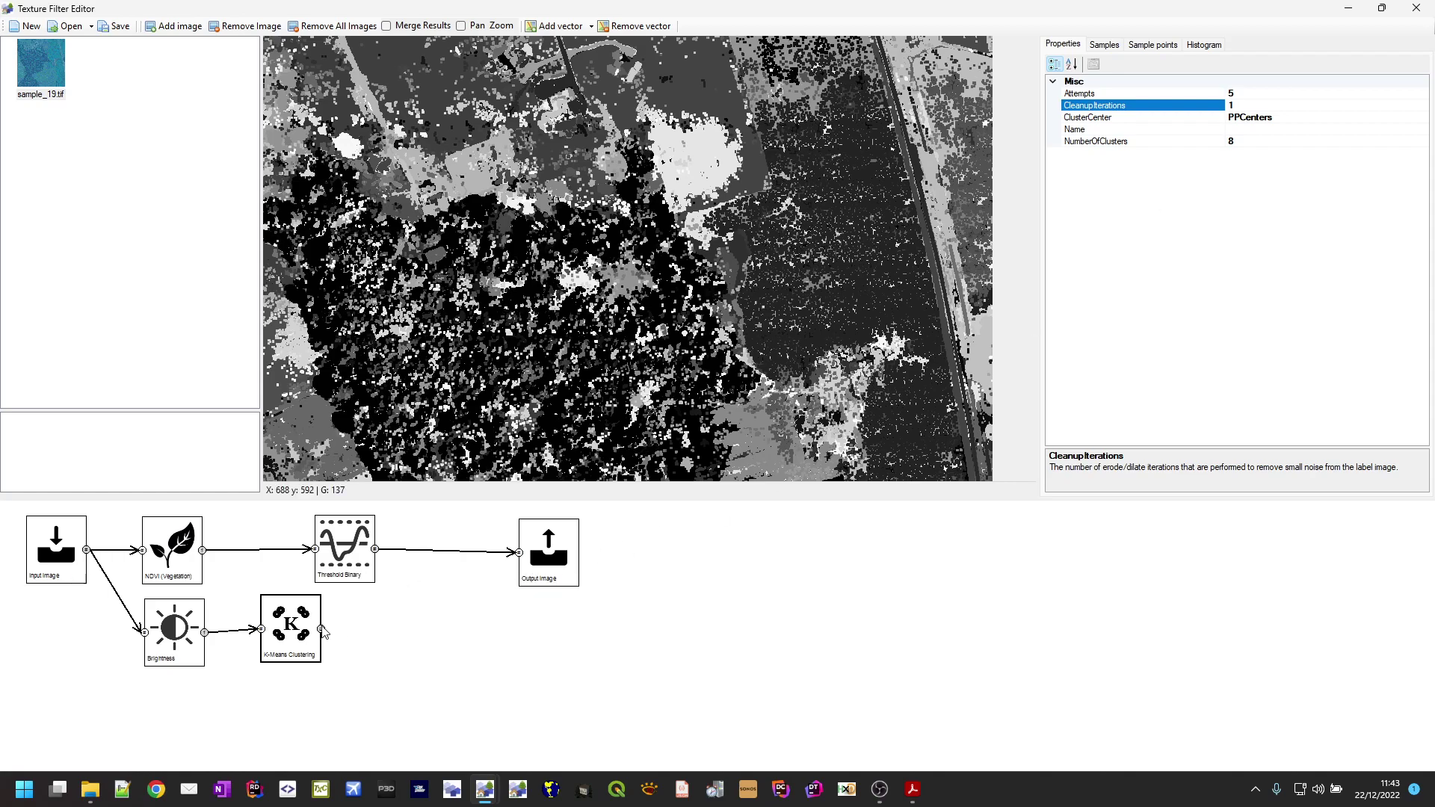
Shift the K-Means Clustering node away from the Brightness node and add a Mean node below the output image node.
{"action": "mouse_move", "coordinate": [302, 633]}
{"action": "left_mouse_down"}
{"action": "mouse_move", "coordinate": [346, 636]}
{"action": "mouse_move", "coordinate": [323, 634]}
{"action": "left_mouse_up"}
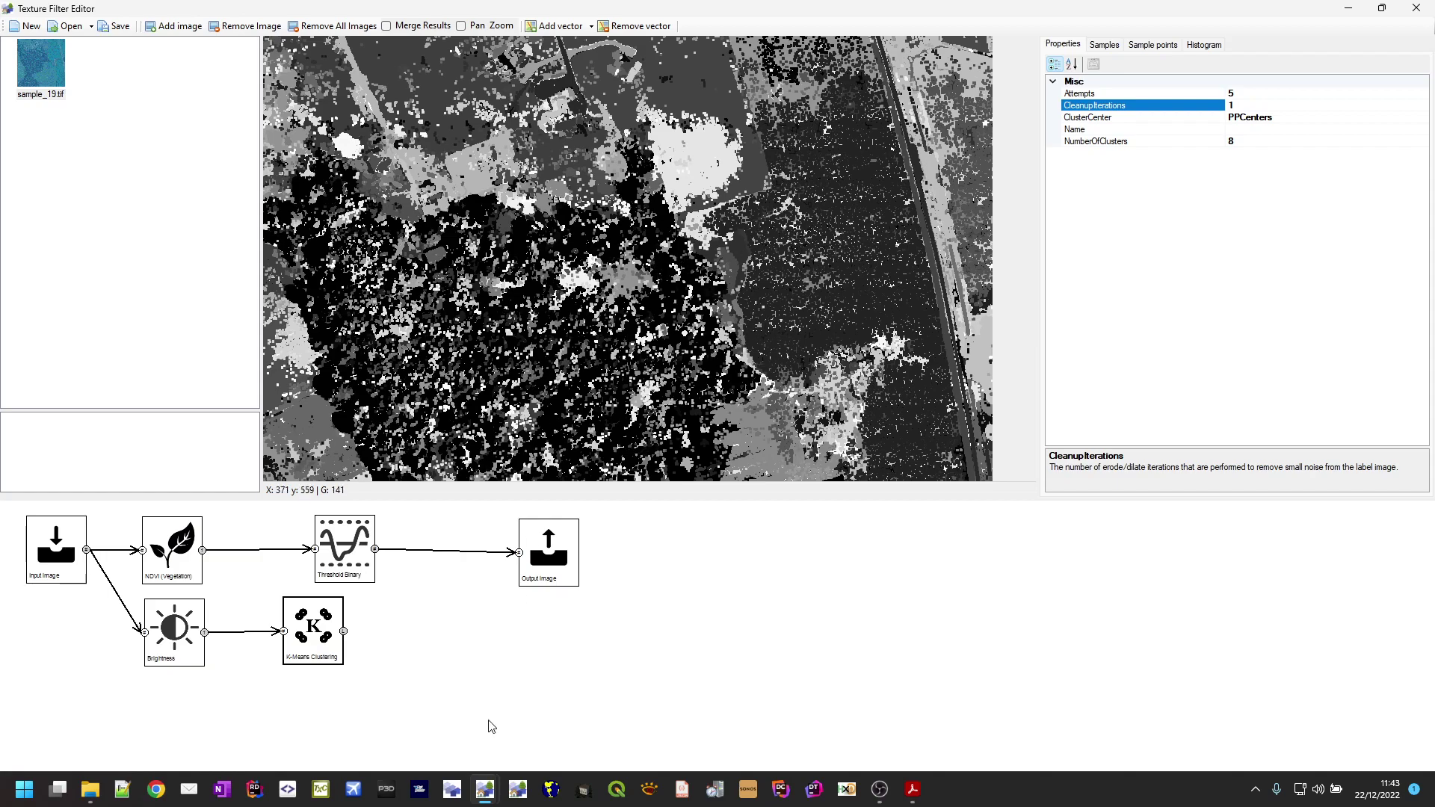
{"action": "right_click", "coordinate": [500, 645]}
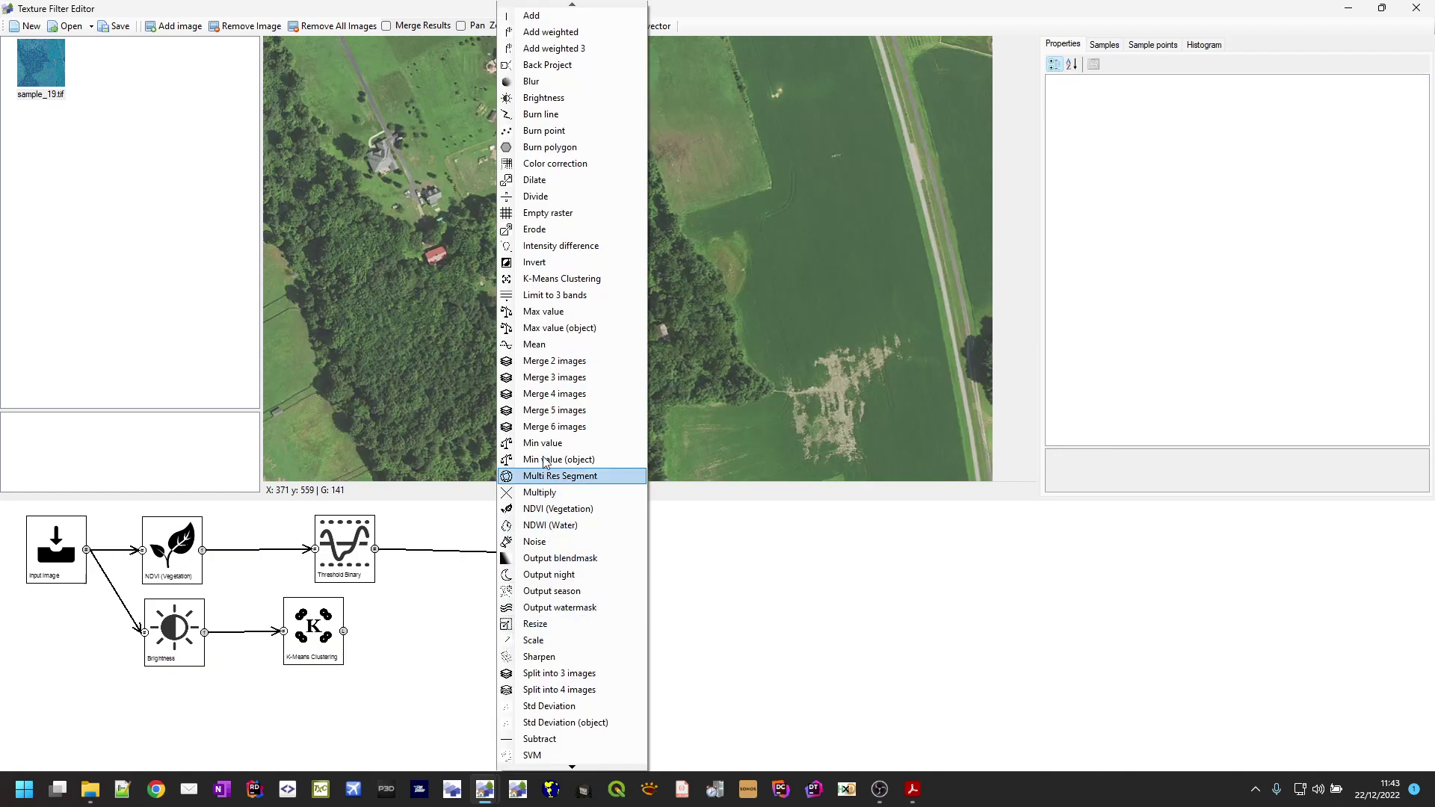
{"action": "left_click", "coordinate": [550, 344]}
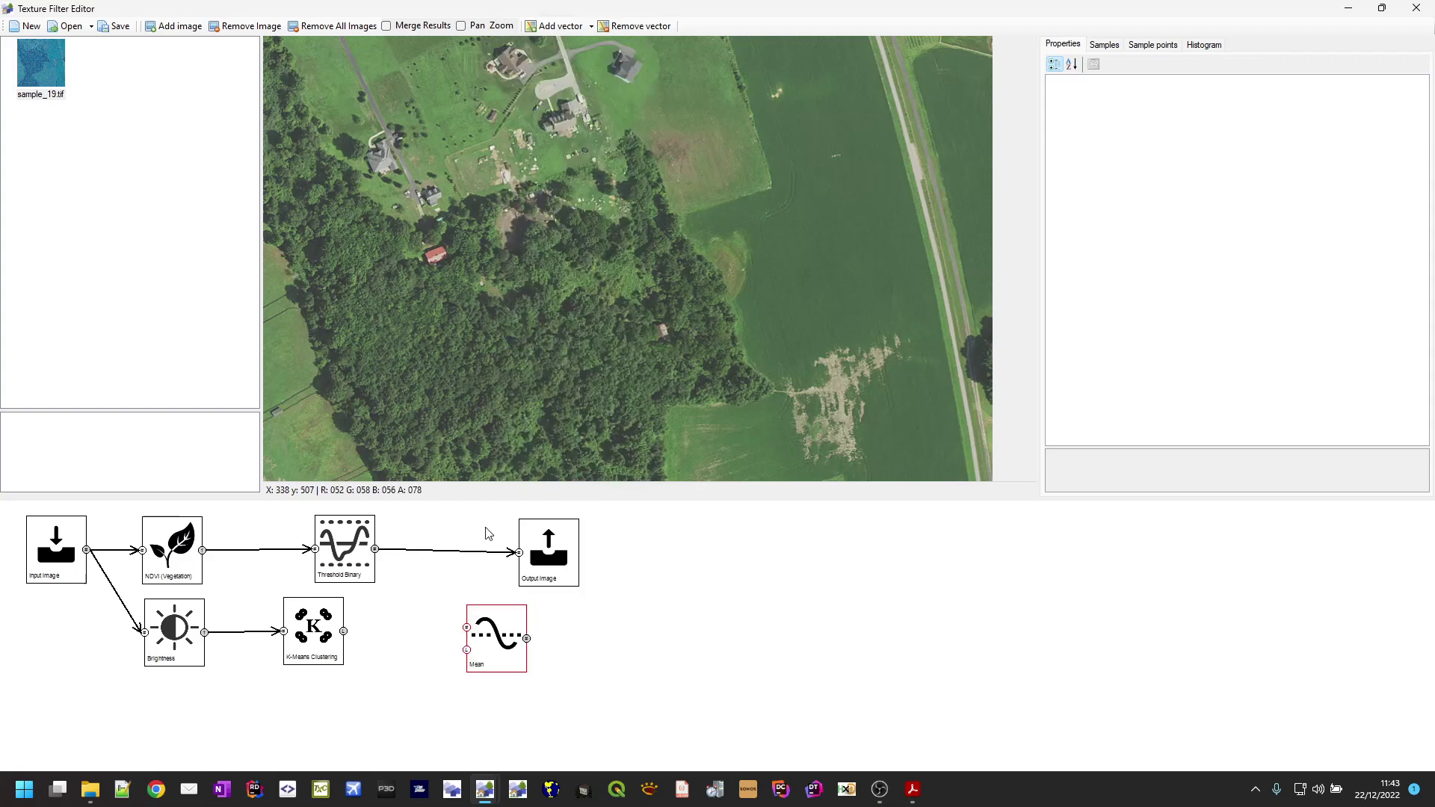
Connect the K-Means Clustering node to the Mean node's second input and the input image to its first input.
{"action": "left_click_drag", "start_coordinate": [496, 652], "coordinate": [492, 640]}
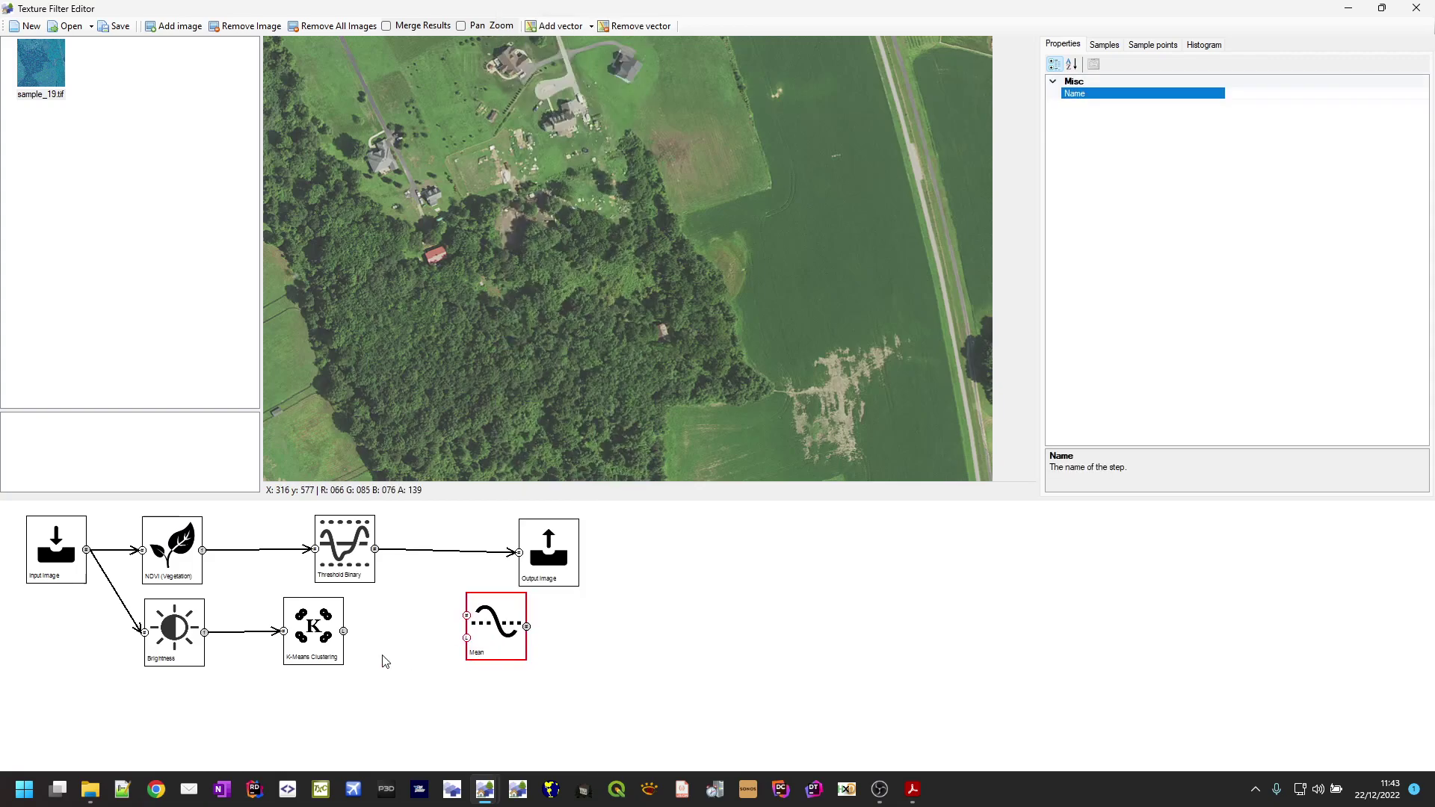
{"action": "left_click_drag", "start_coordinate": [343, 631], "coordinate": [470, 641]}
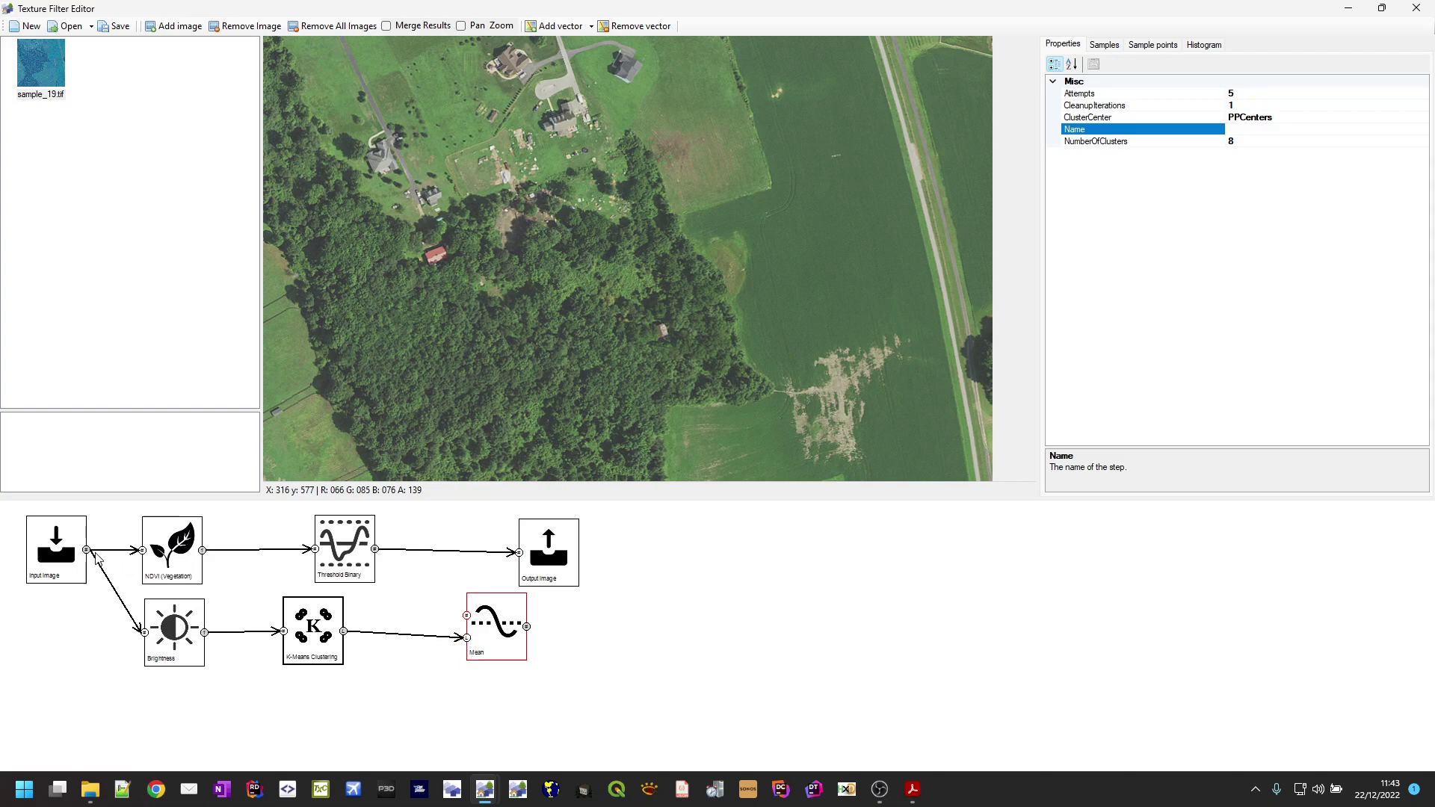
{"action": "left_click_drag", "start_coordinate": [86, 551], "coordinate": [466, 617]}
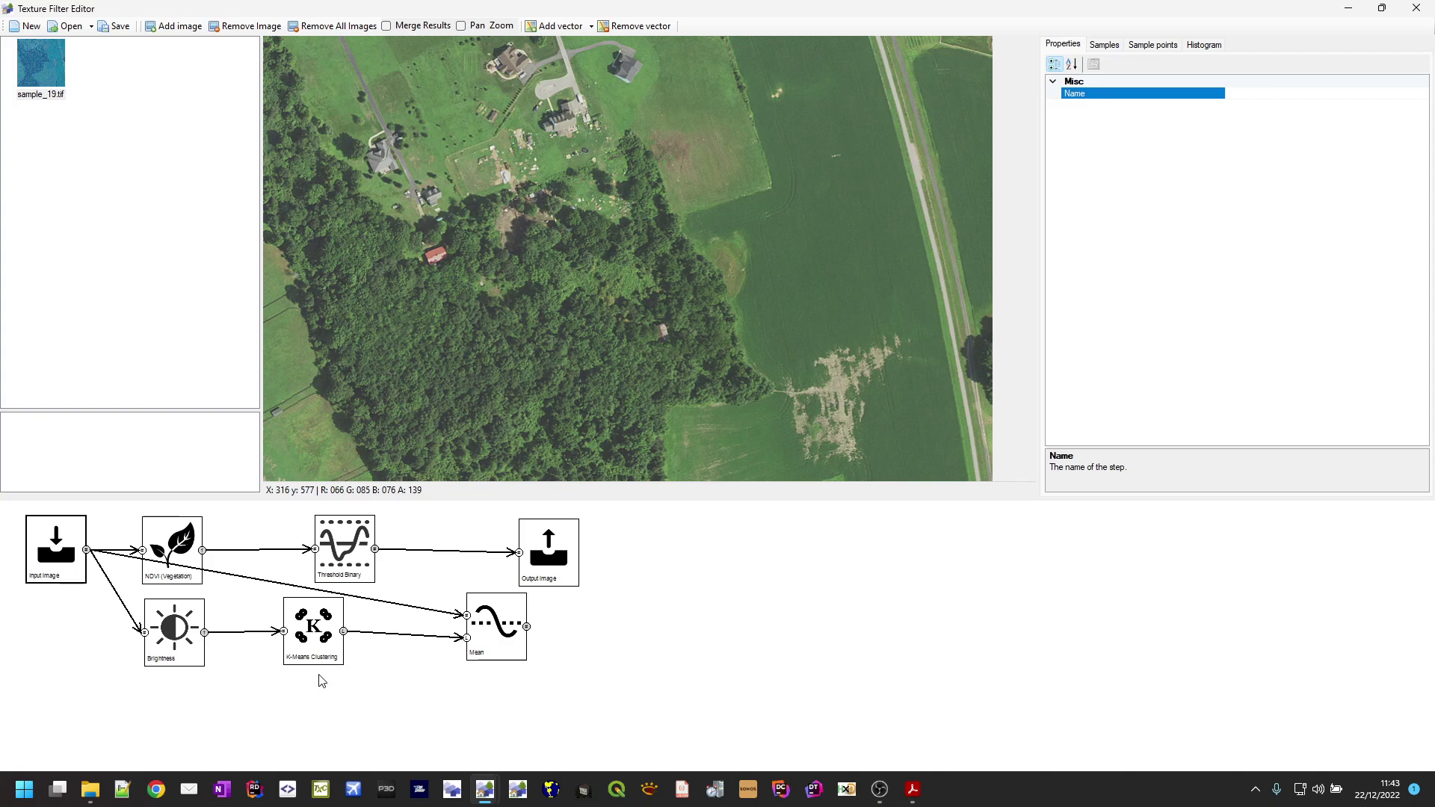
Compare the Mean node's result with the original input image, moving the Mean node slightly closer to K-Means Clustering.
{"action": "left_click", "coordinate": [496, 644]}
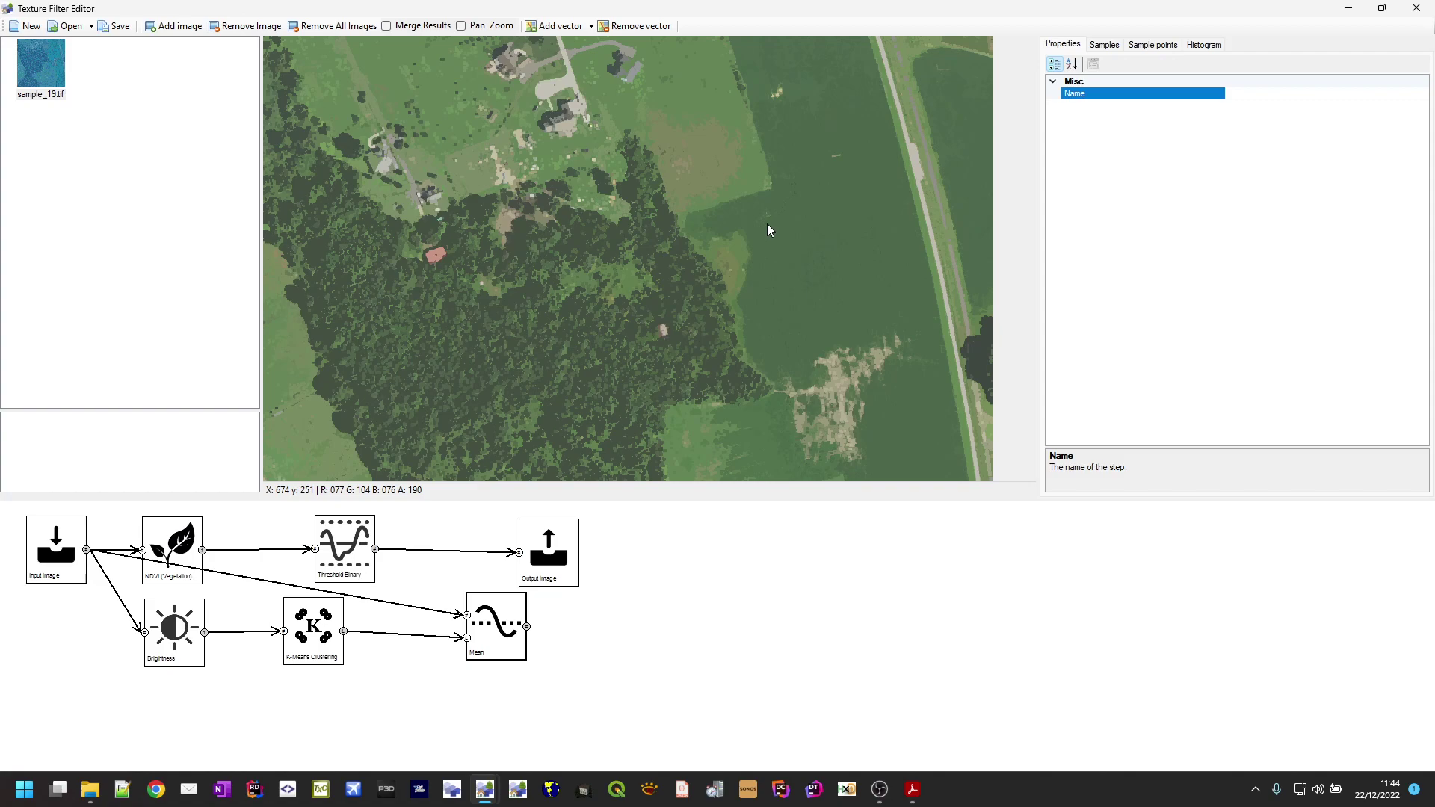
{"action": "left_click", "coordinate": [76, 557]}
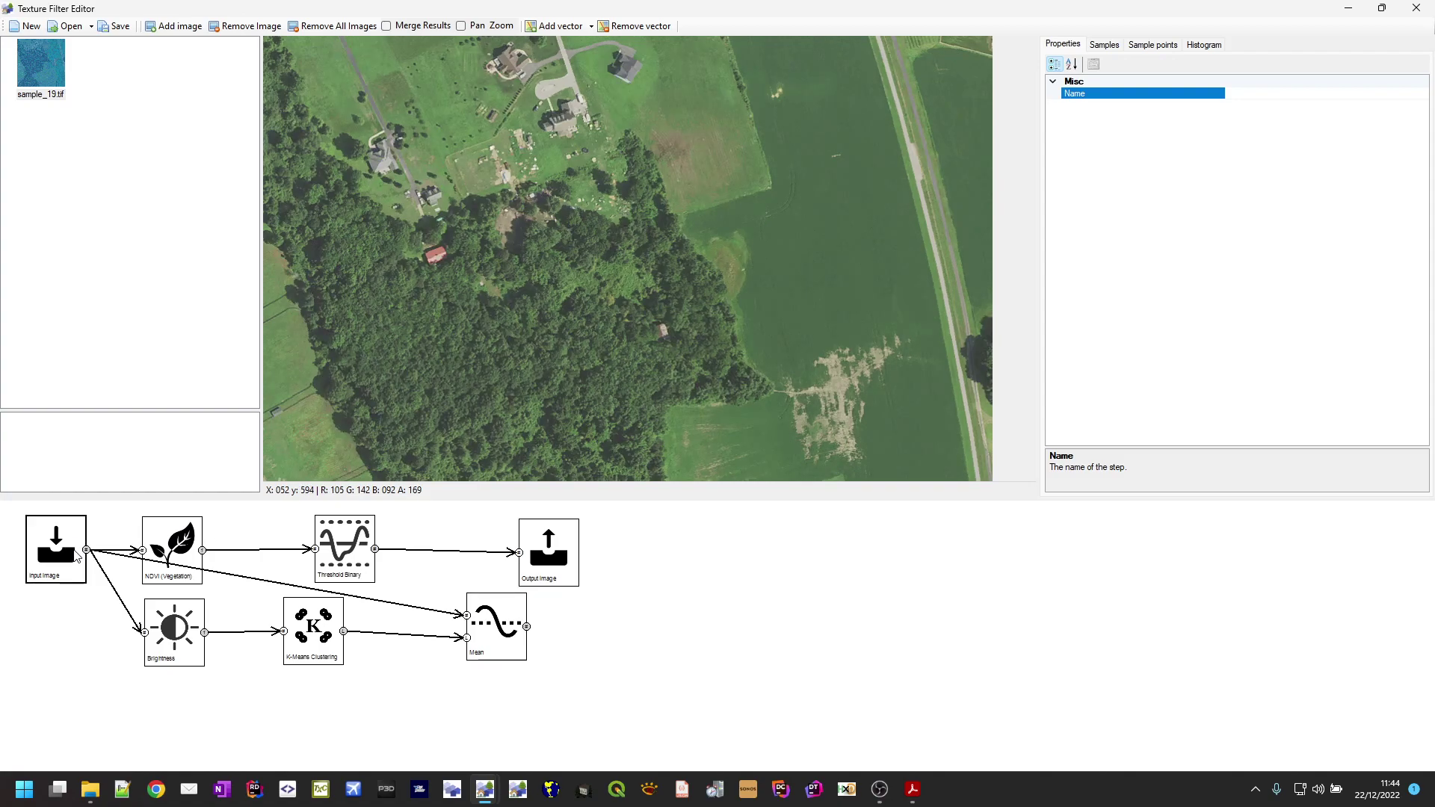
{"action": "left_click", "coordinate": [500, 647]}
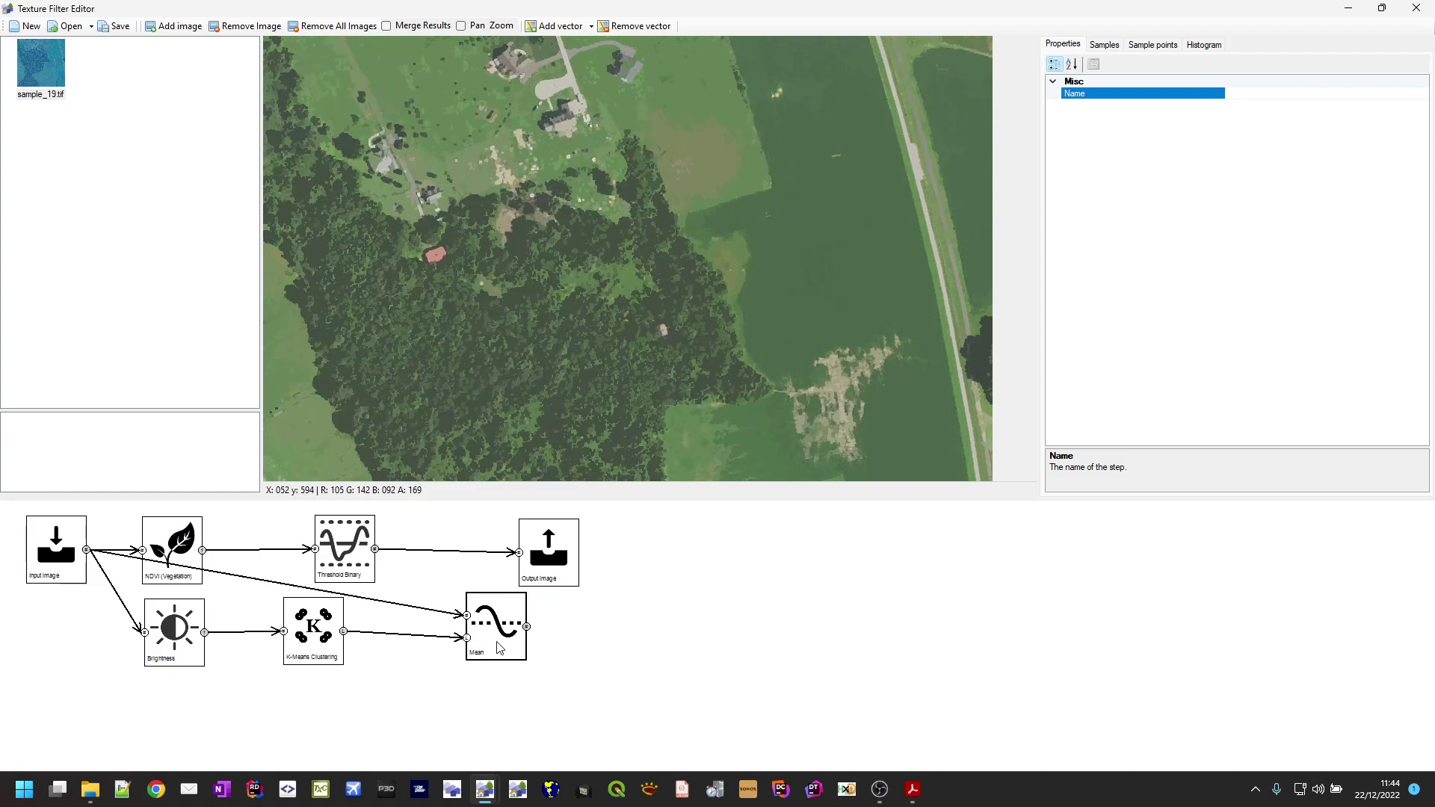
{"action": "left_click", "coordinate": [52, 564]}
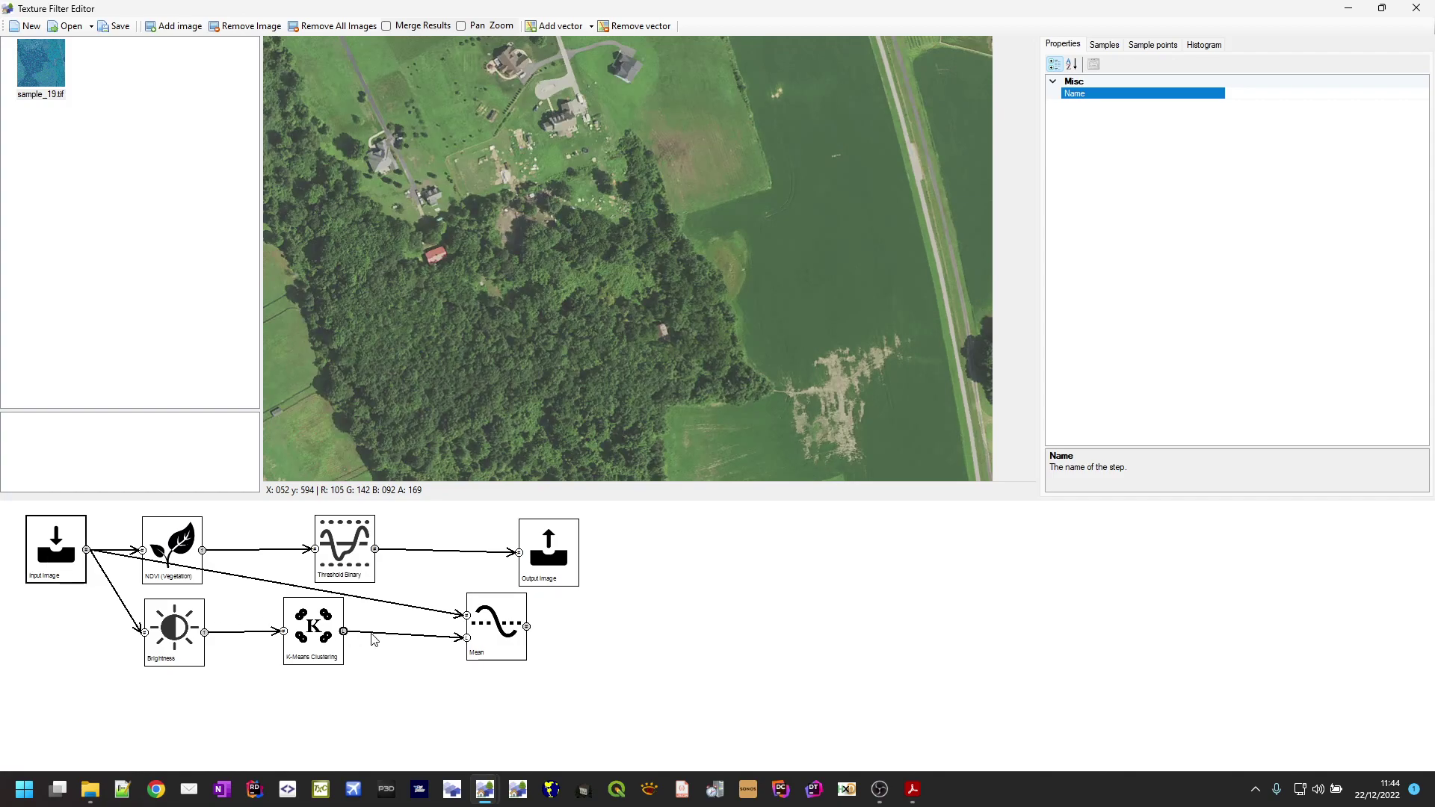
{"action": "left_click", "coordinate": [489, 644]}
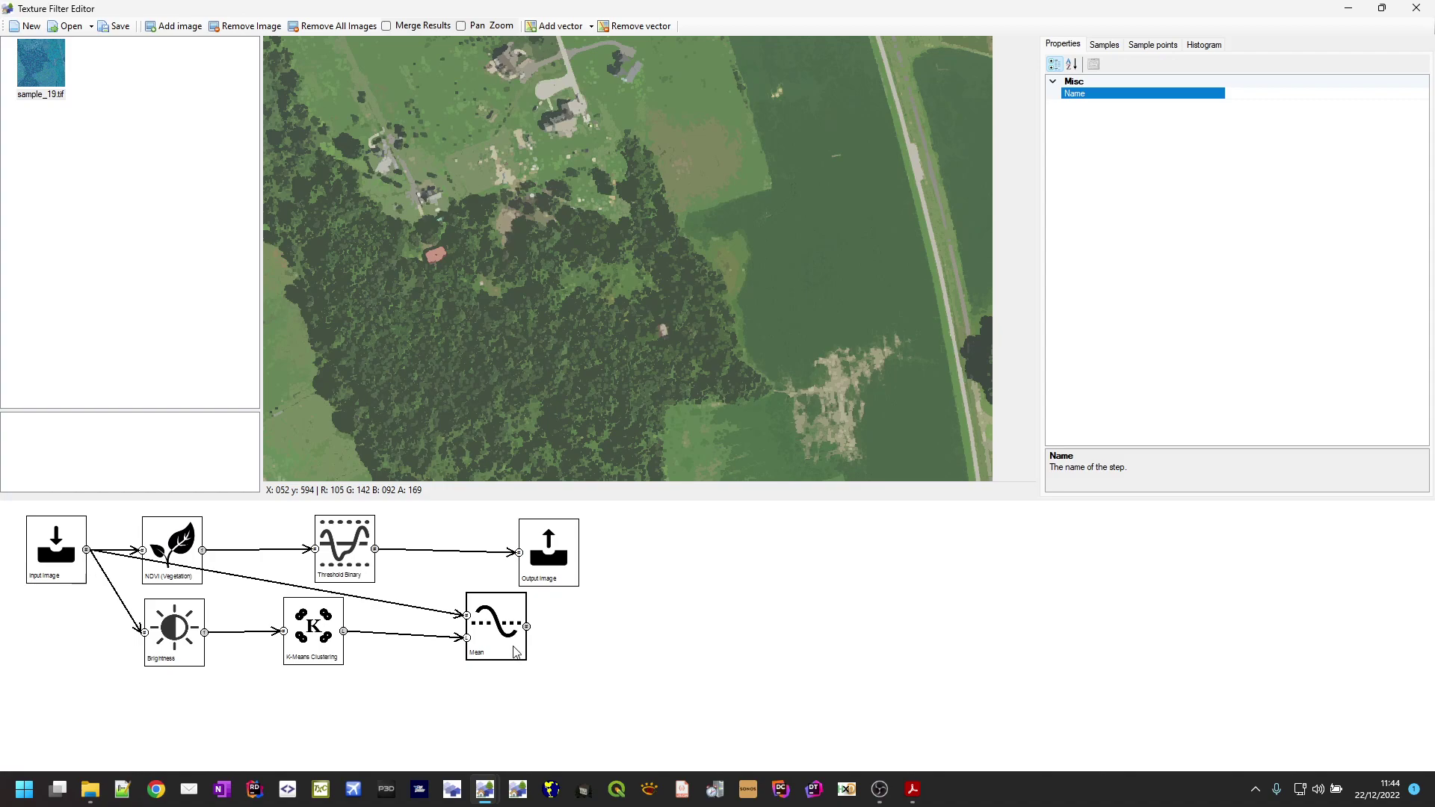
{"action": "left_click_drag", "start_coordinate": [505, 632], "coordinate": [488, 630]}
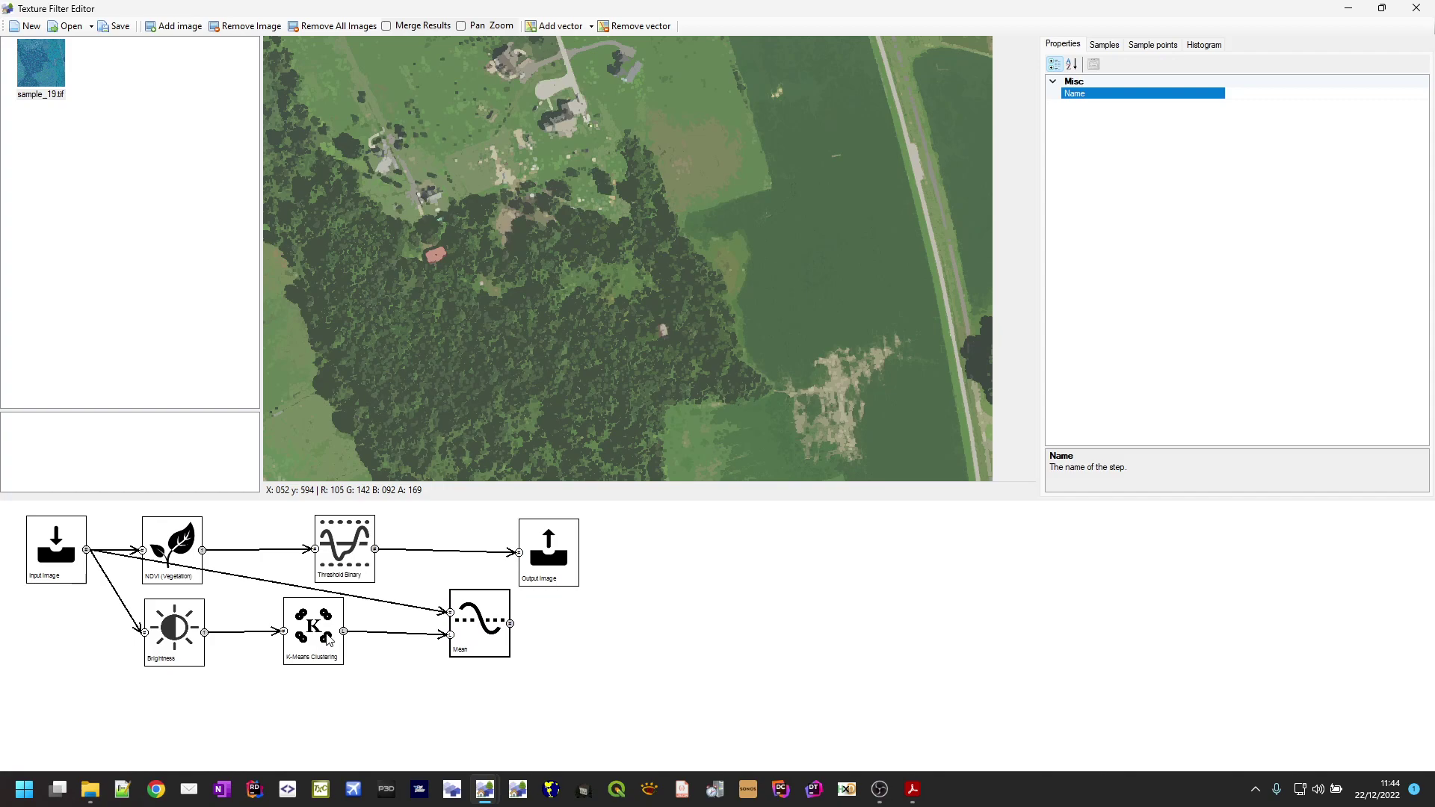
{"action": "left_click", "coordinate": [53, 566]}
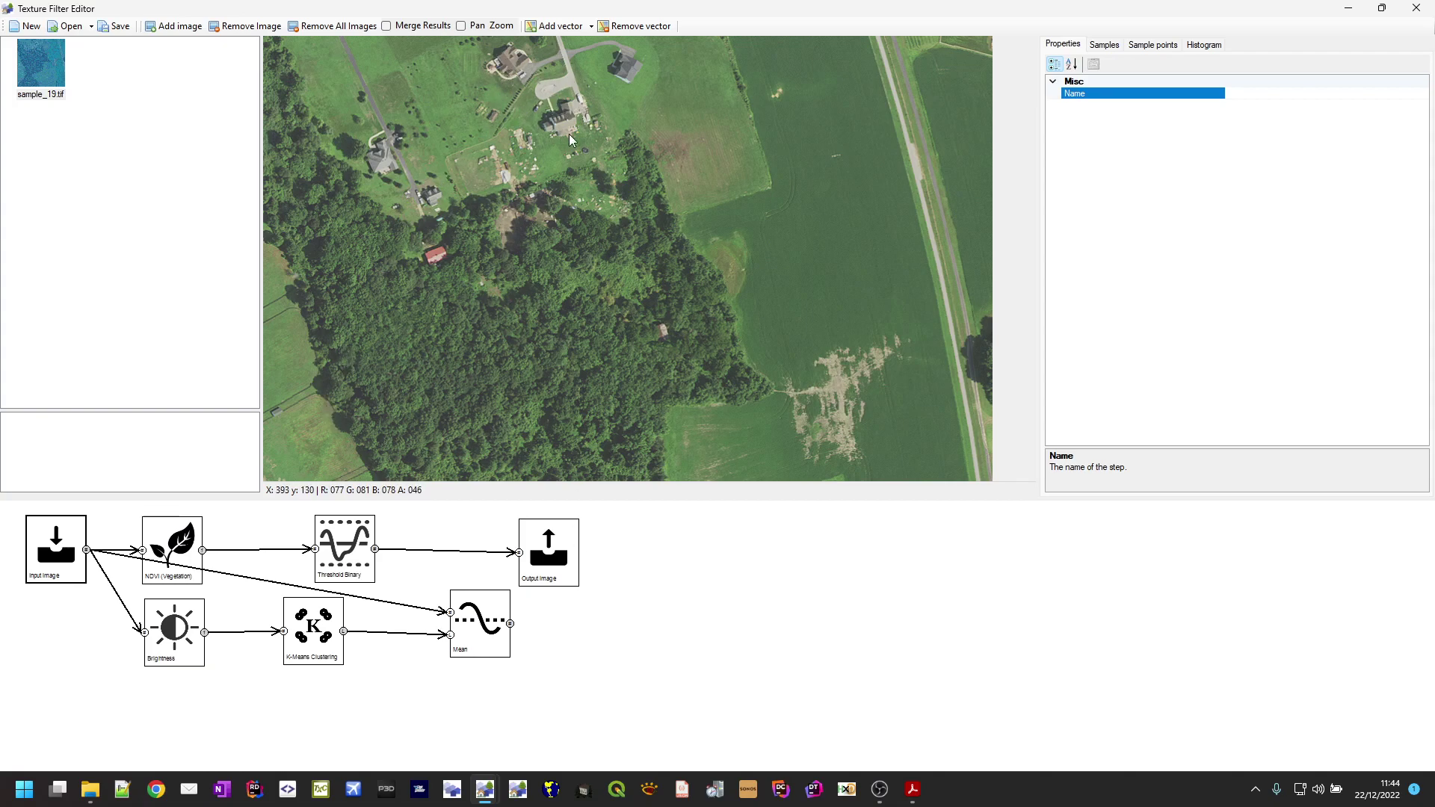
{"action": "left_click", "coordinate": [480, 625]}
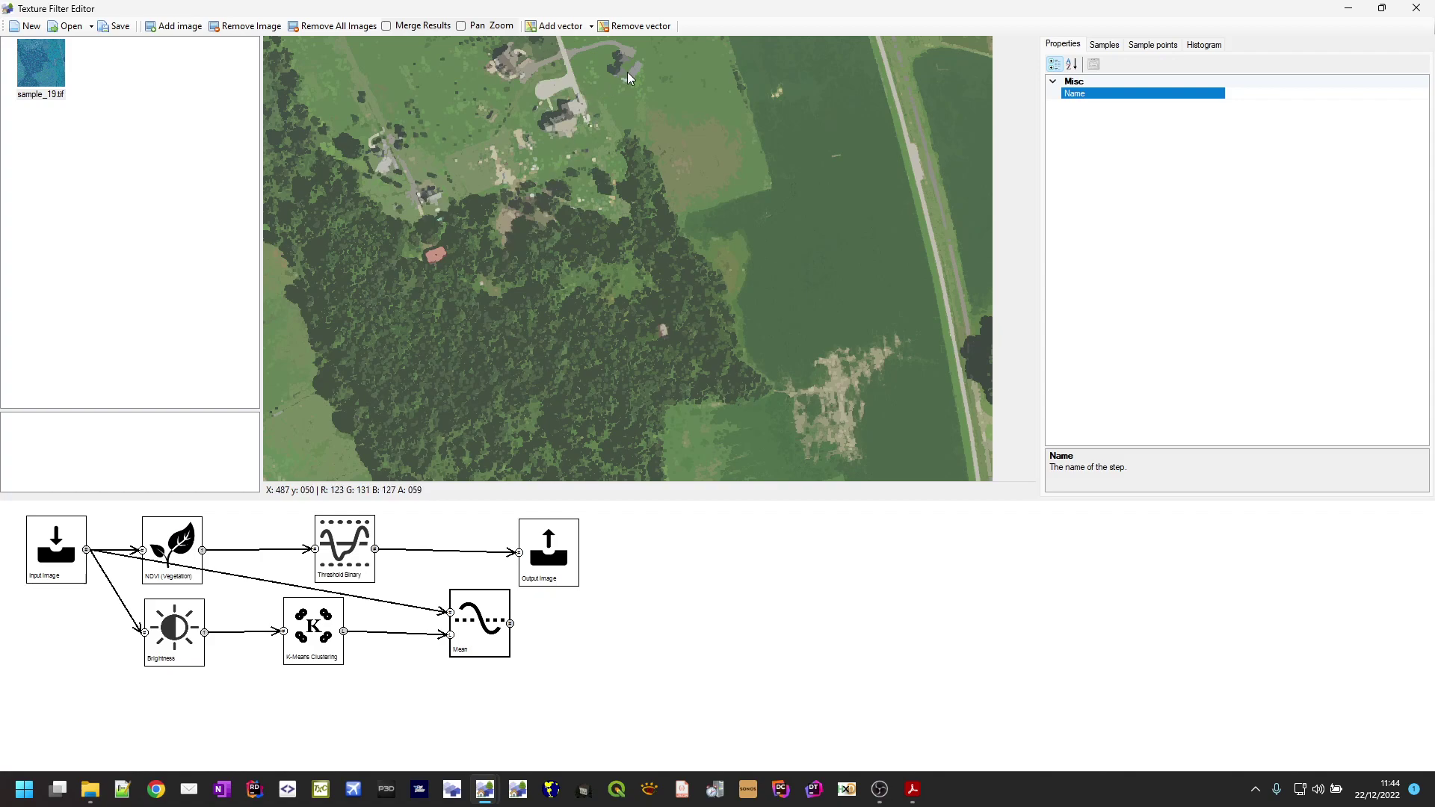
{"action": "left_click", "coordinate": [68, 557]}
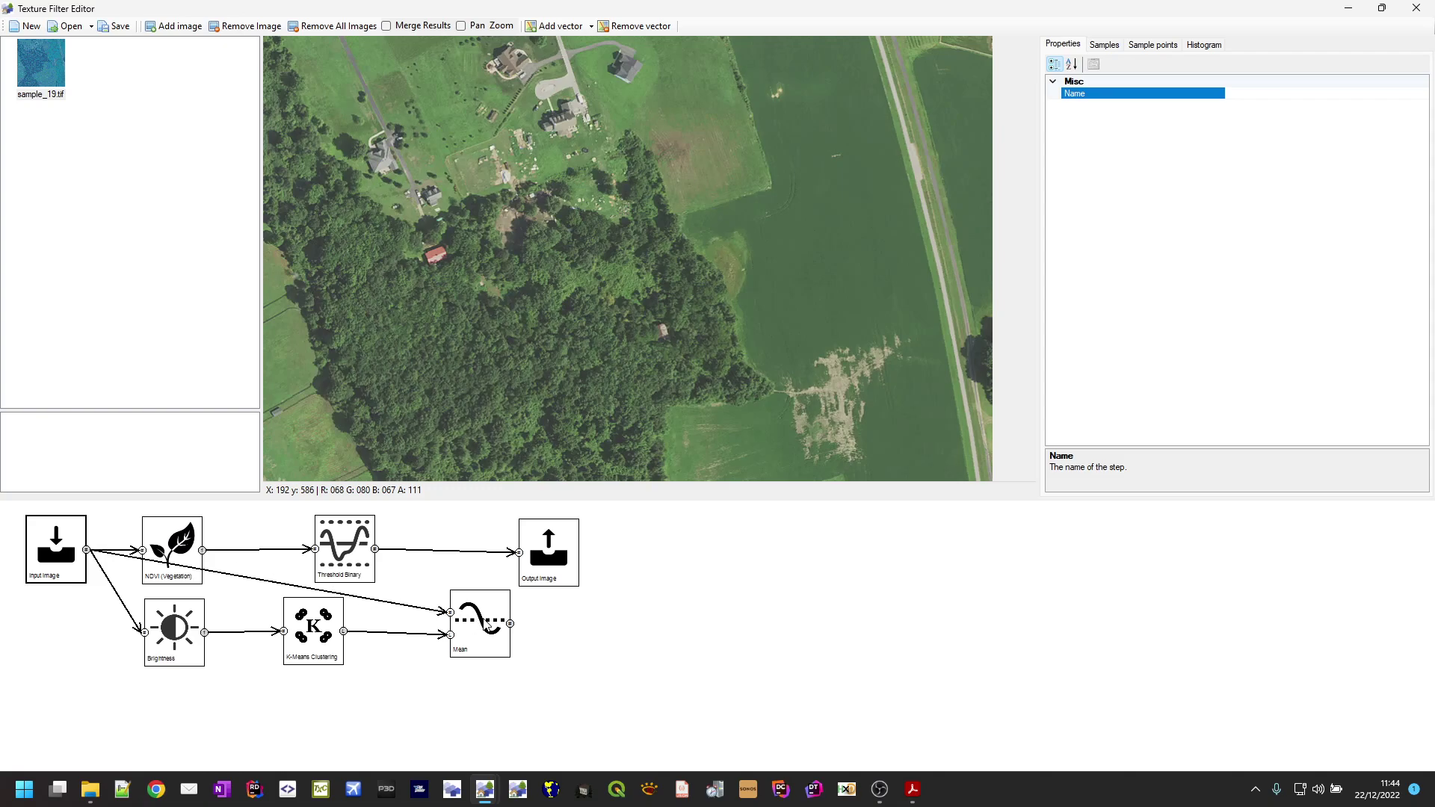
Add a Multi Res Segment node below the Brightness node and connect the input image to it.
{"action": "right_click", "coordinate": [283, 717]}
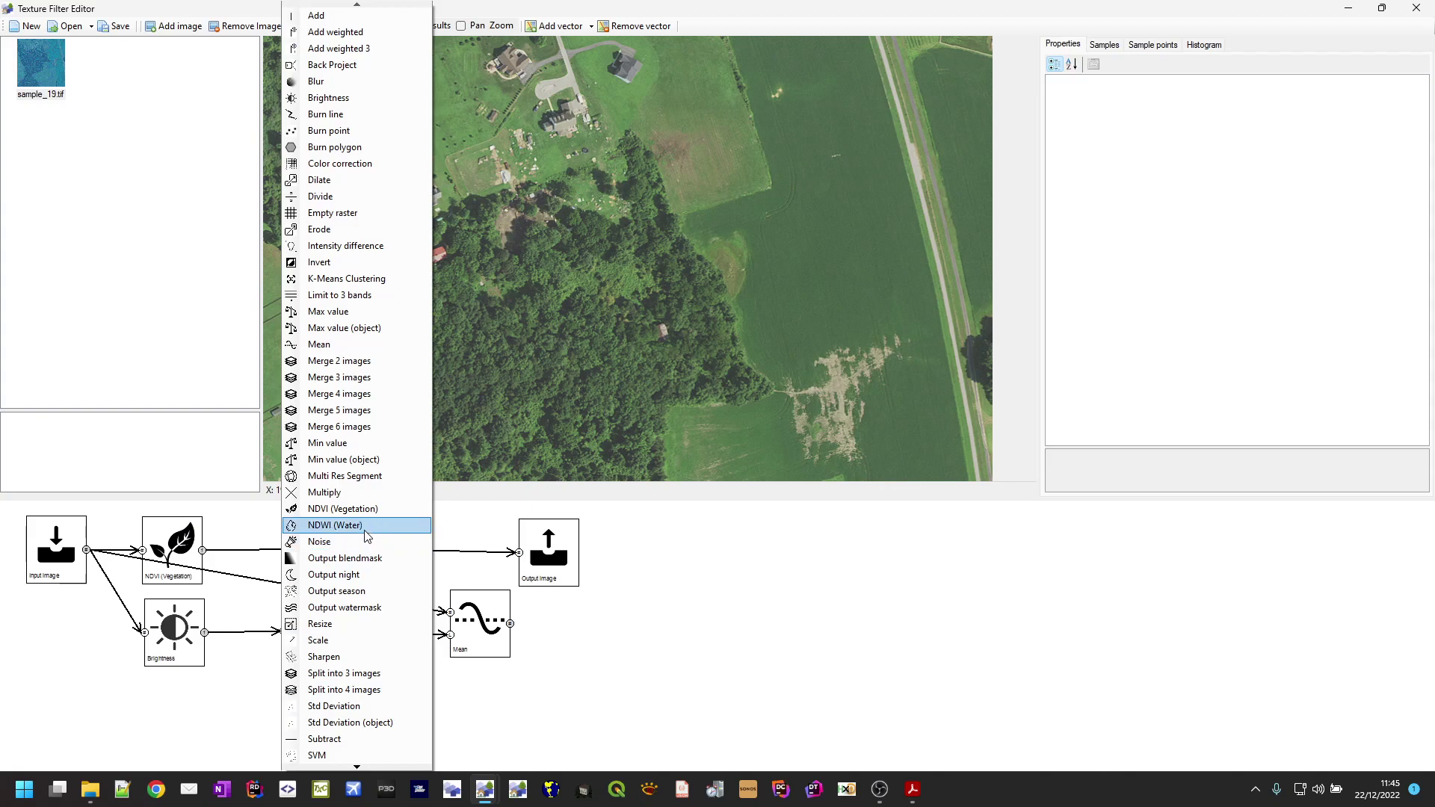
{"action": "left_click", "coordinate": [364, 484]}
{"action": "left_click_drag", "start_coordinate": [291, 723], "coordinate": [178, 721]}
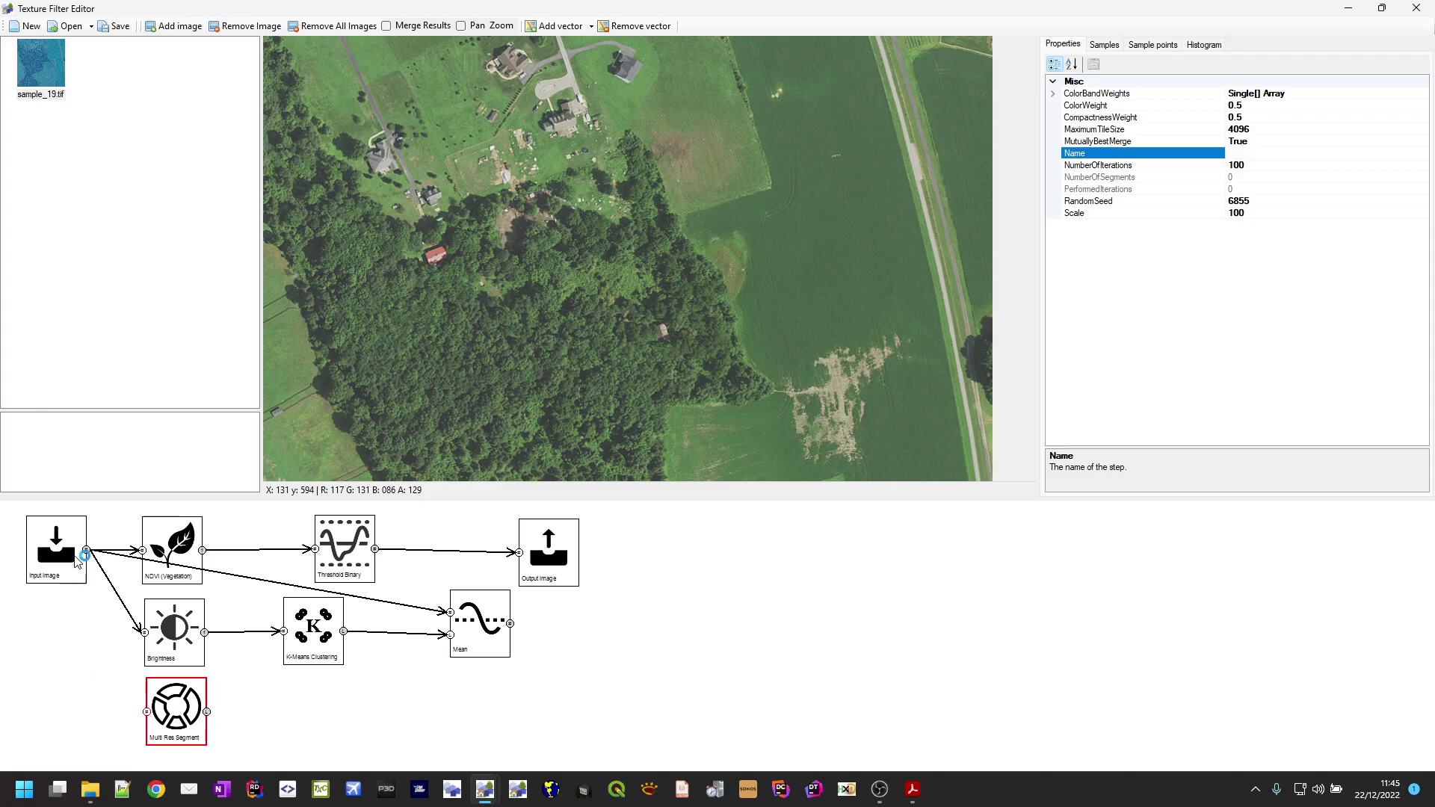
{"action": "left_click_drag", "start_coordinate": [87, 551], "coordinate": [148, 713]}
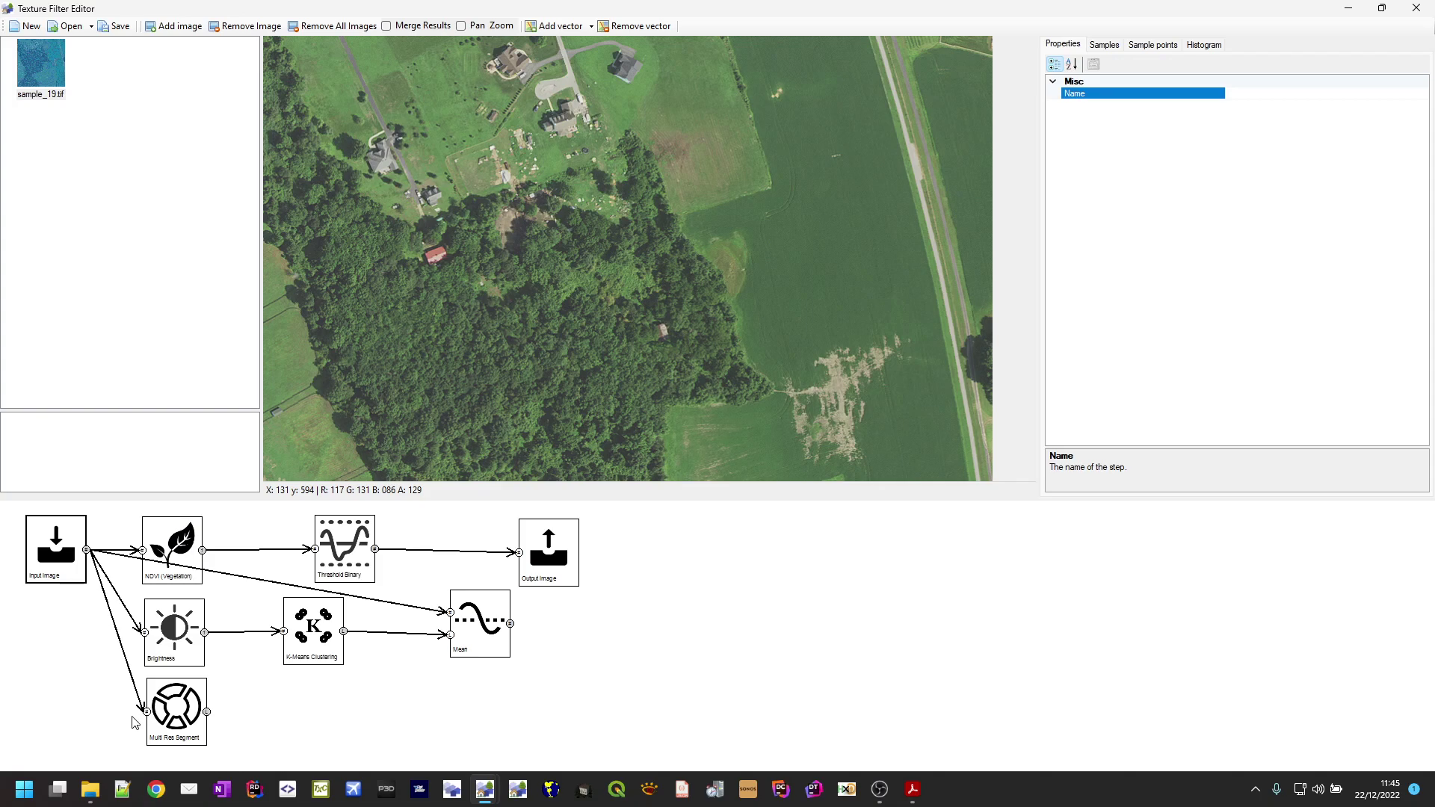
Deselect the sample image, set the Multi Res Segment node's MaximumTileSize to 256, and preview the segmentation of sample_19.tif.
{"action": "left_click", "coordinate": [99, 734]}
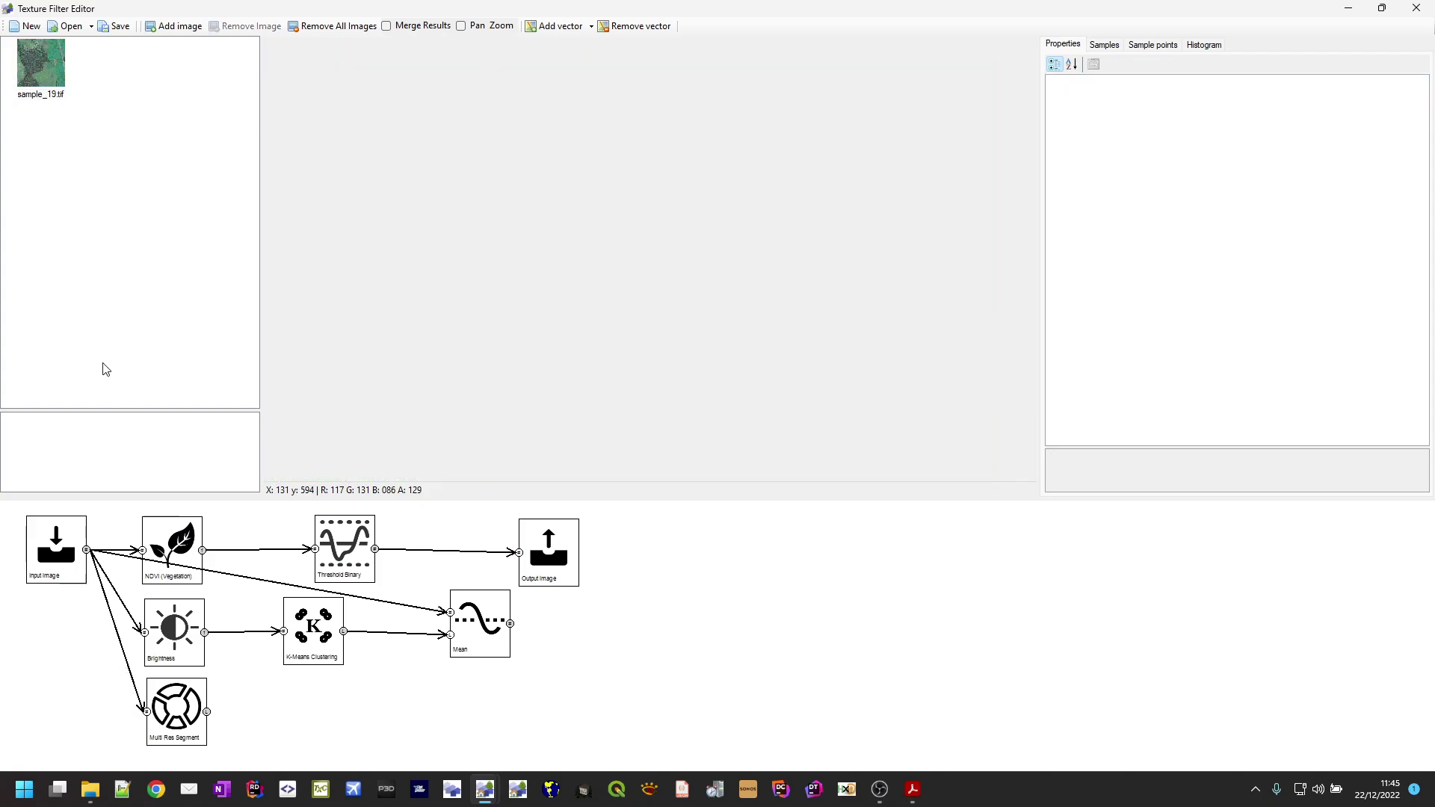
{"action": "left_click", "coordinate": [179, 719]}
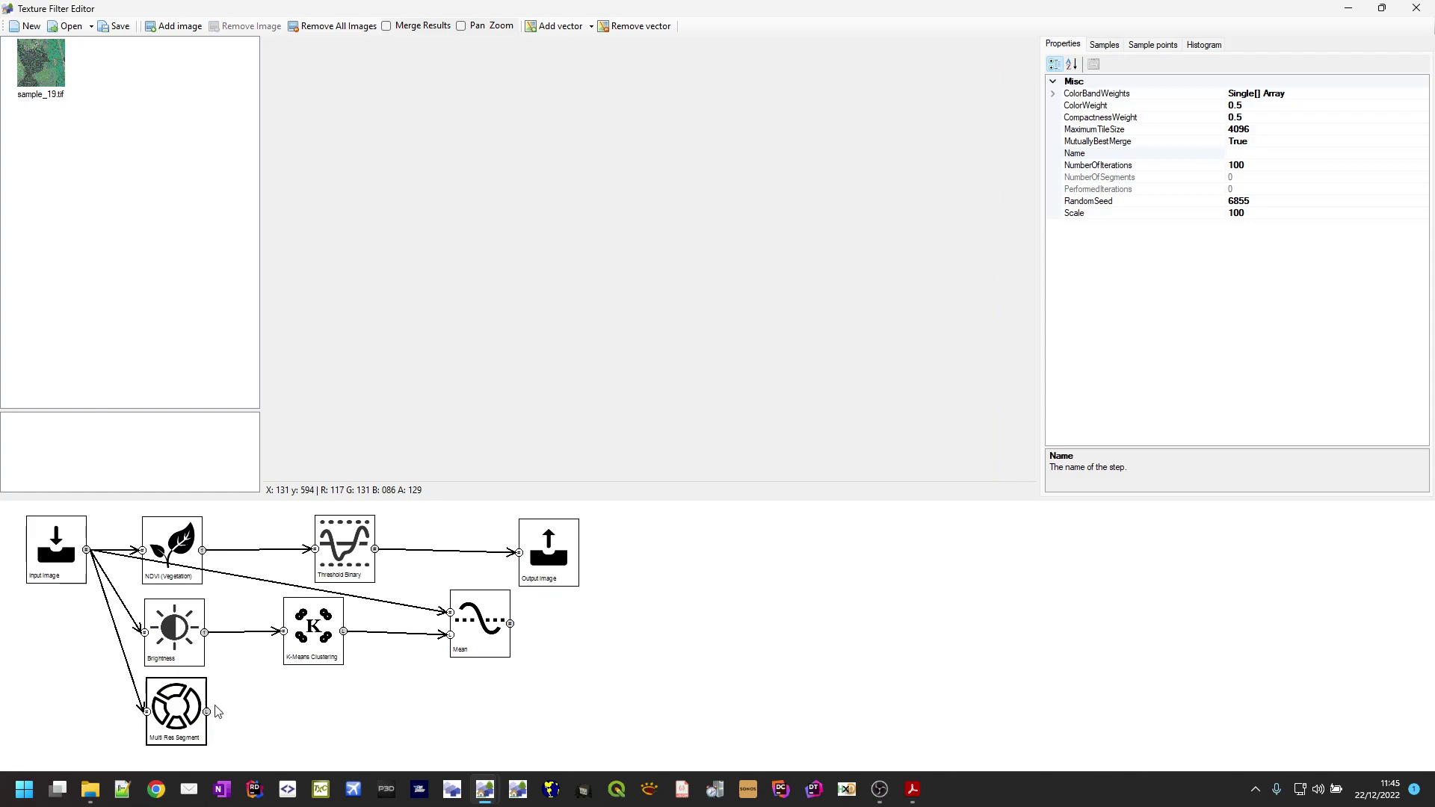
{"action": "left_click", "coordinate": [1275, 131]}
{"action": "type", "text": "256"}
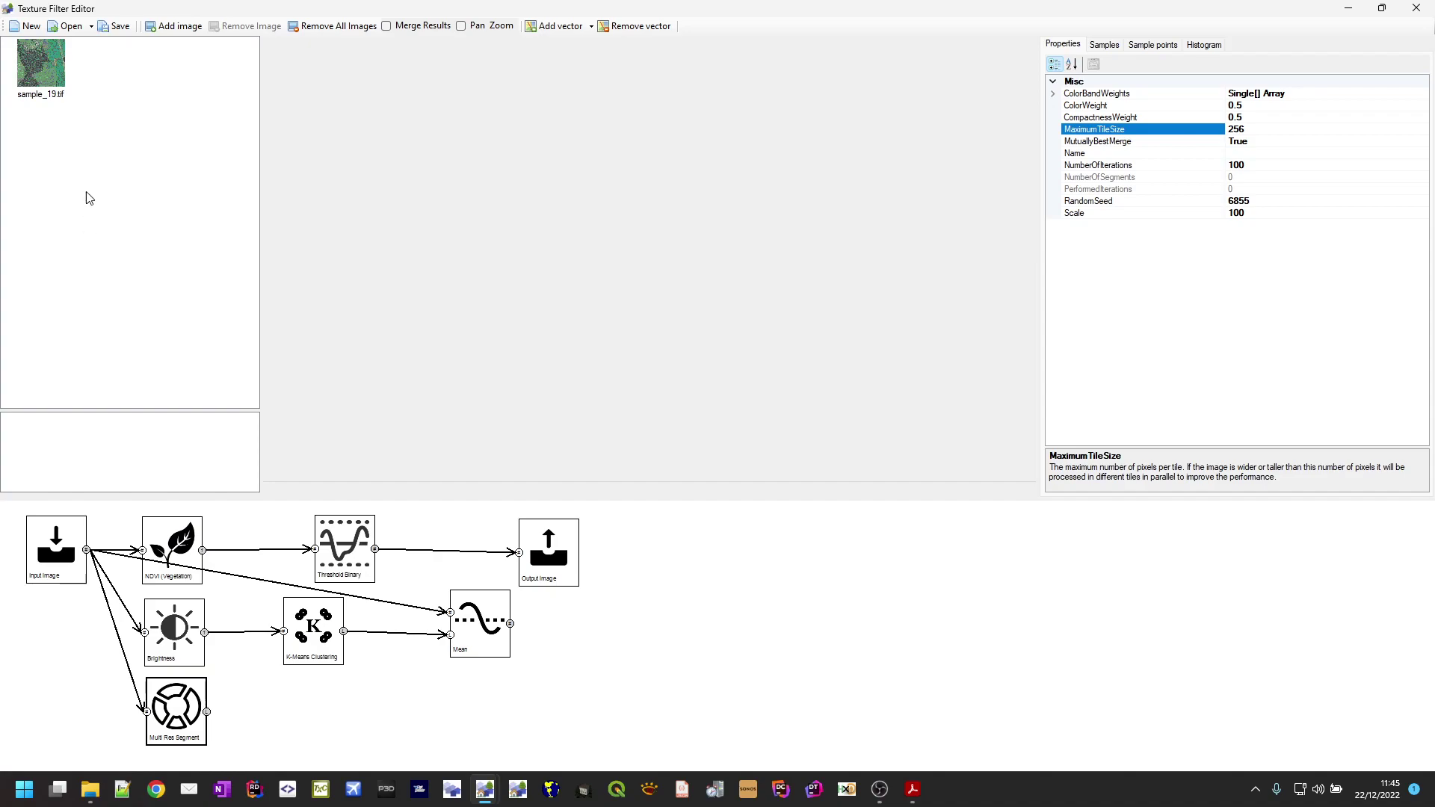
{"action": "left_click", "coordinate": [41, 80]}
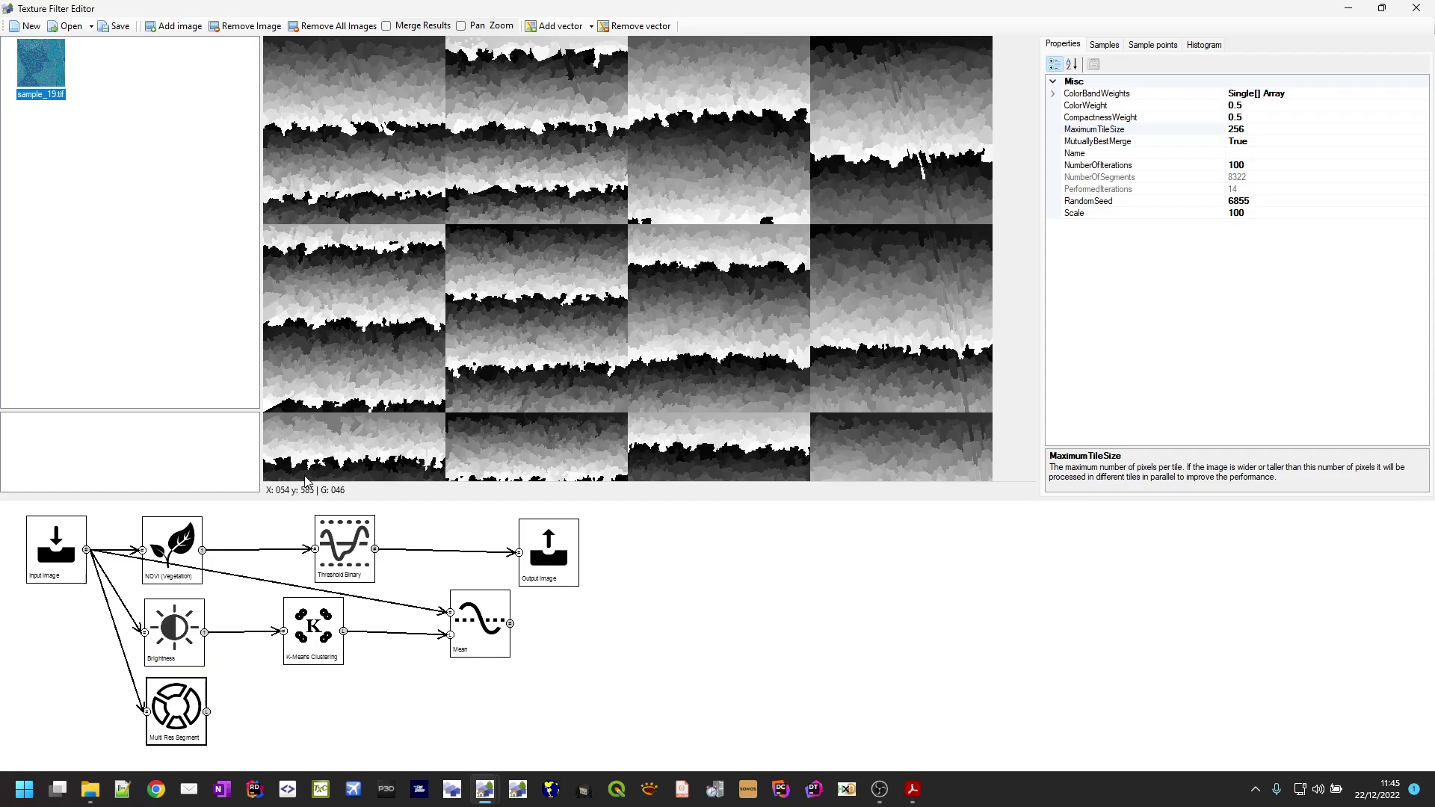
Add a second Mean node below the first, fed by the input image and the Multi Res Segment node.
{"action": "right_click", "coordinate": [388, 723]}
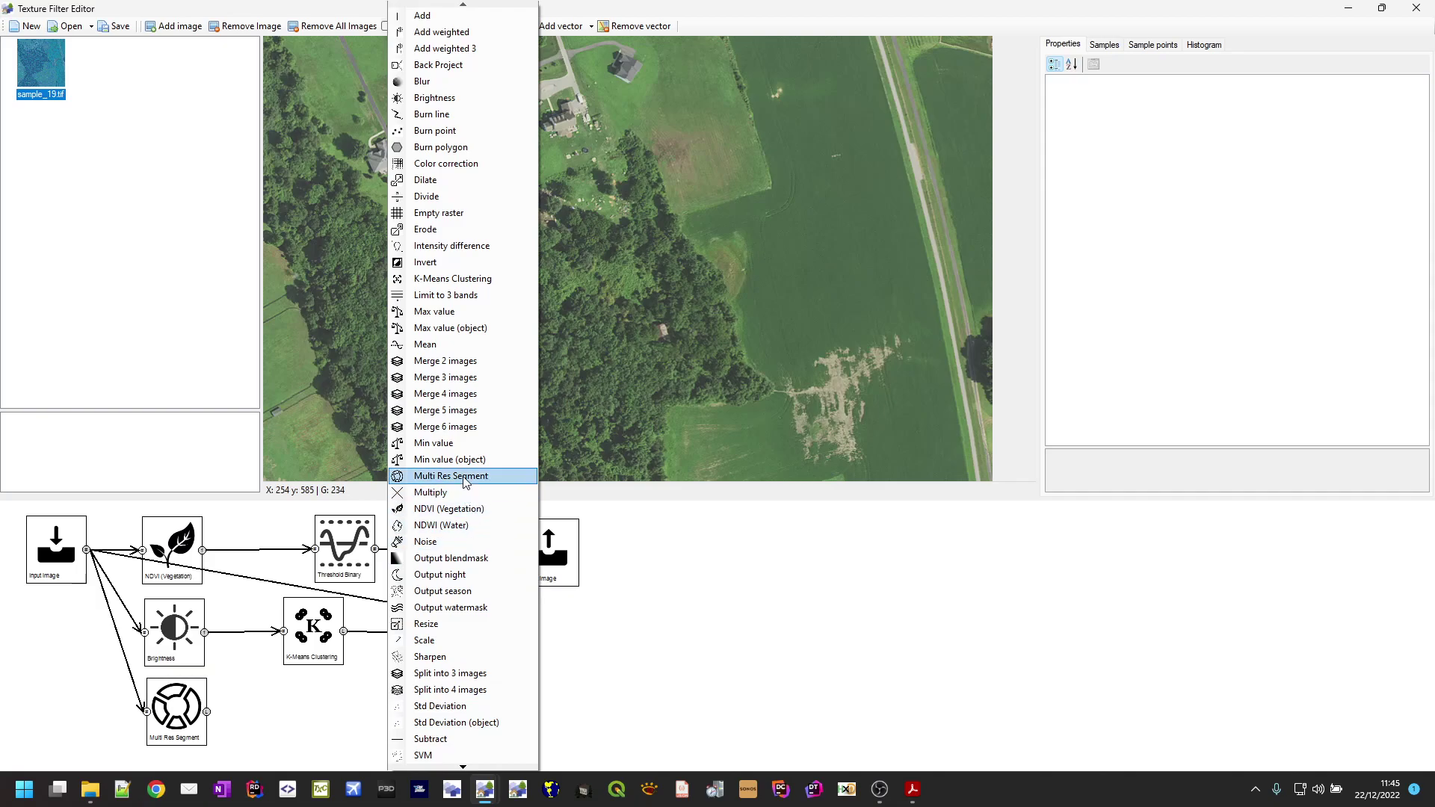
{"action": "left_click", "coordinate": [447, 345]}
{"action": "left_click_drag", "start_coordinate": [392, 716], "coordinate": [487, 712]}
{"action": "left_click_drag", "start_coordinate": [207, 712], "coordinate": [451, 727]}
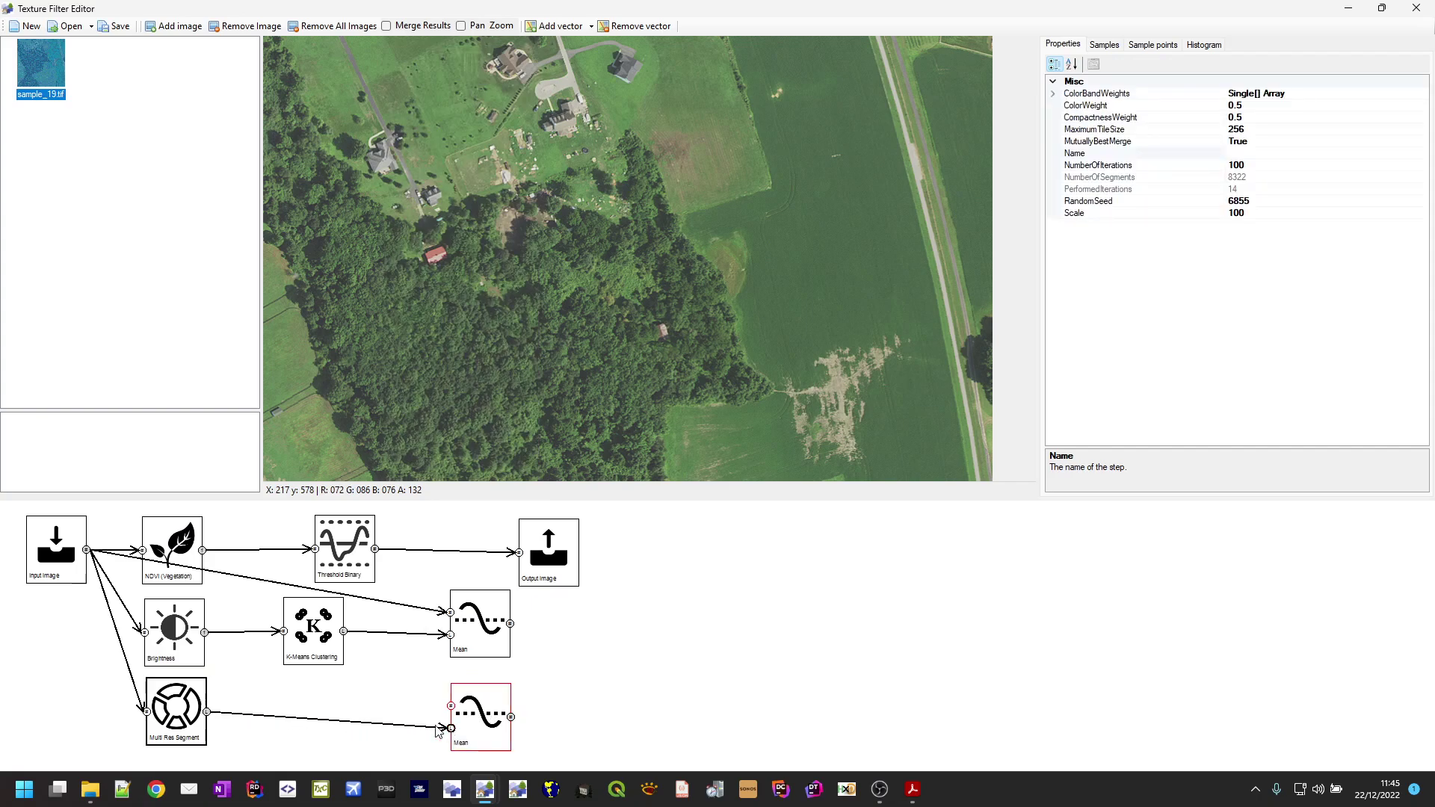
{"action": "left_click_drag", "start_coordinate": [87, 550], "coordinate": [451, 706]}
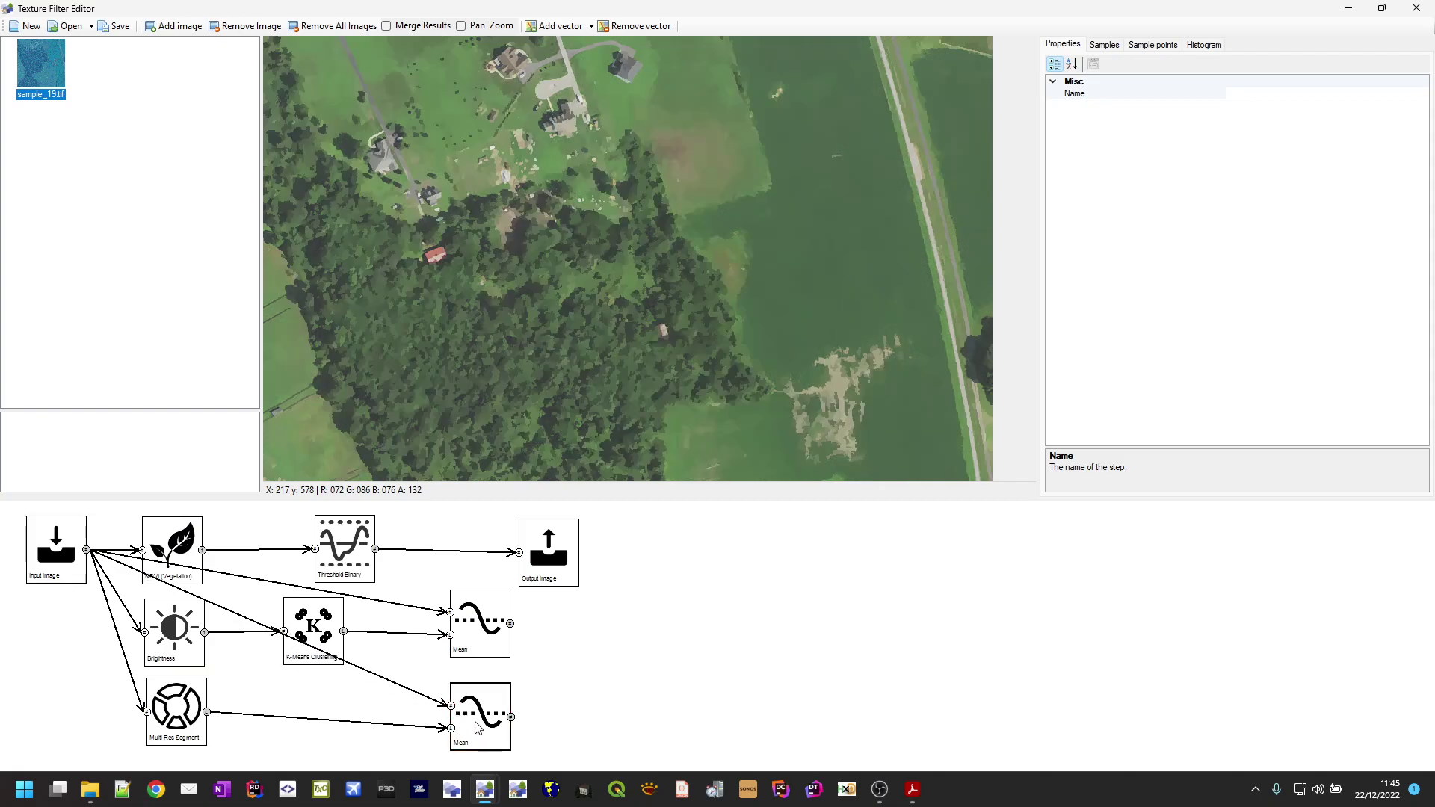
Compare the results of the two Mean nodes and view the Multi Res Segment output.
{"action": "left_click", "coordinate": [181, 724]}
{"action": "left_click", "coordinate": [485, 639]}
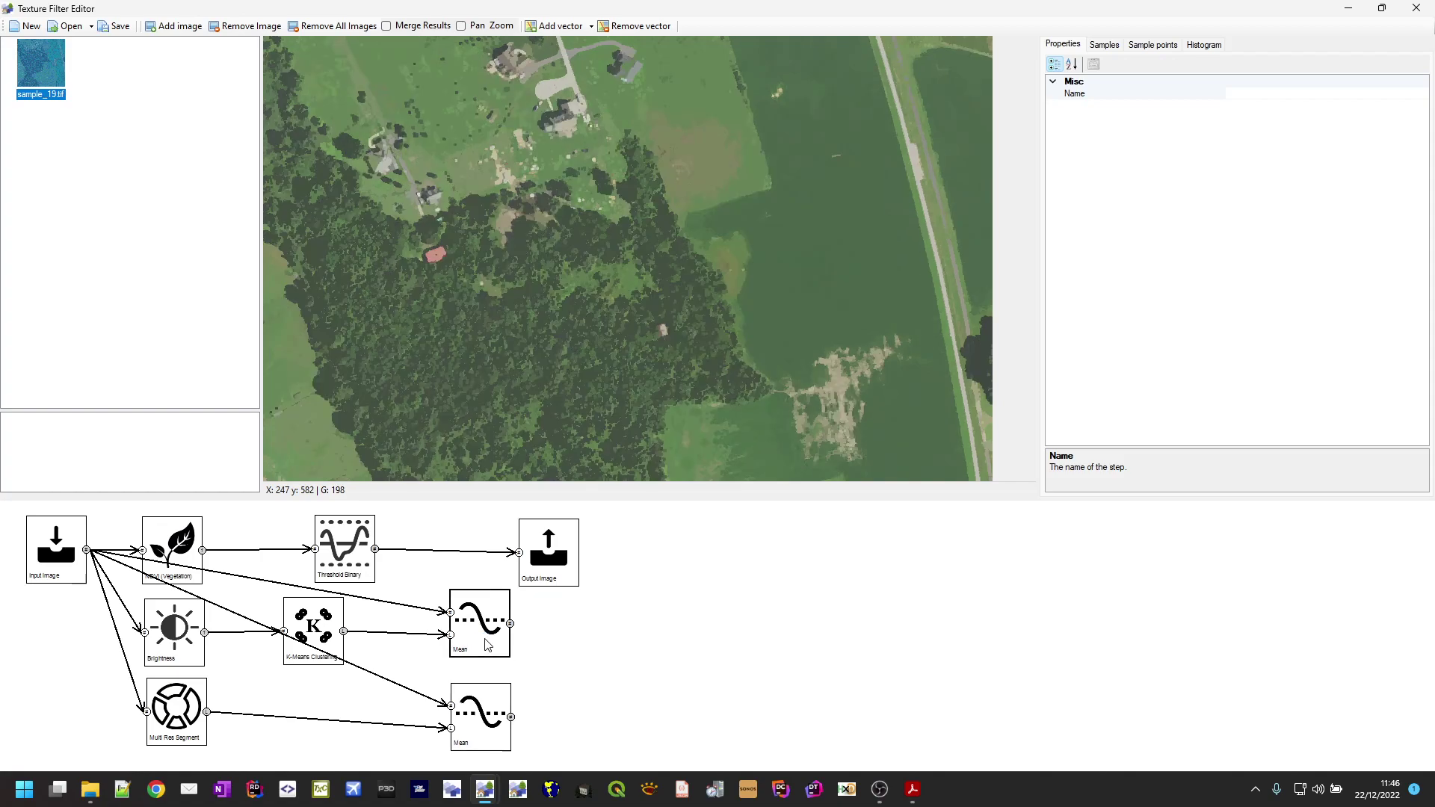
{"action": "left_click", "coordinate": [474, 720]}
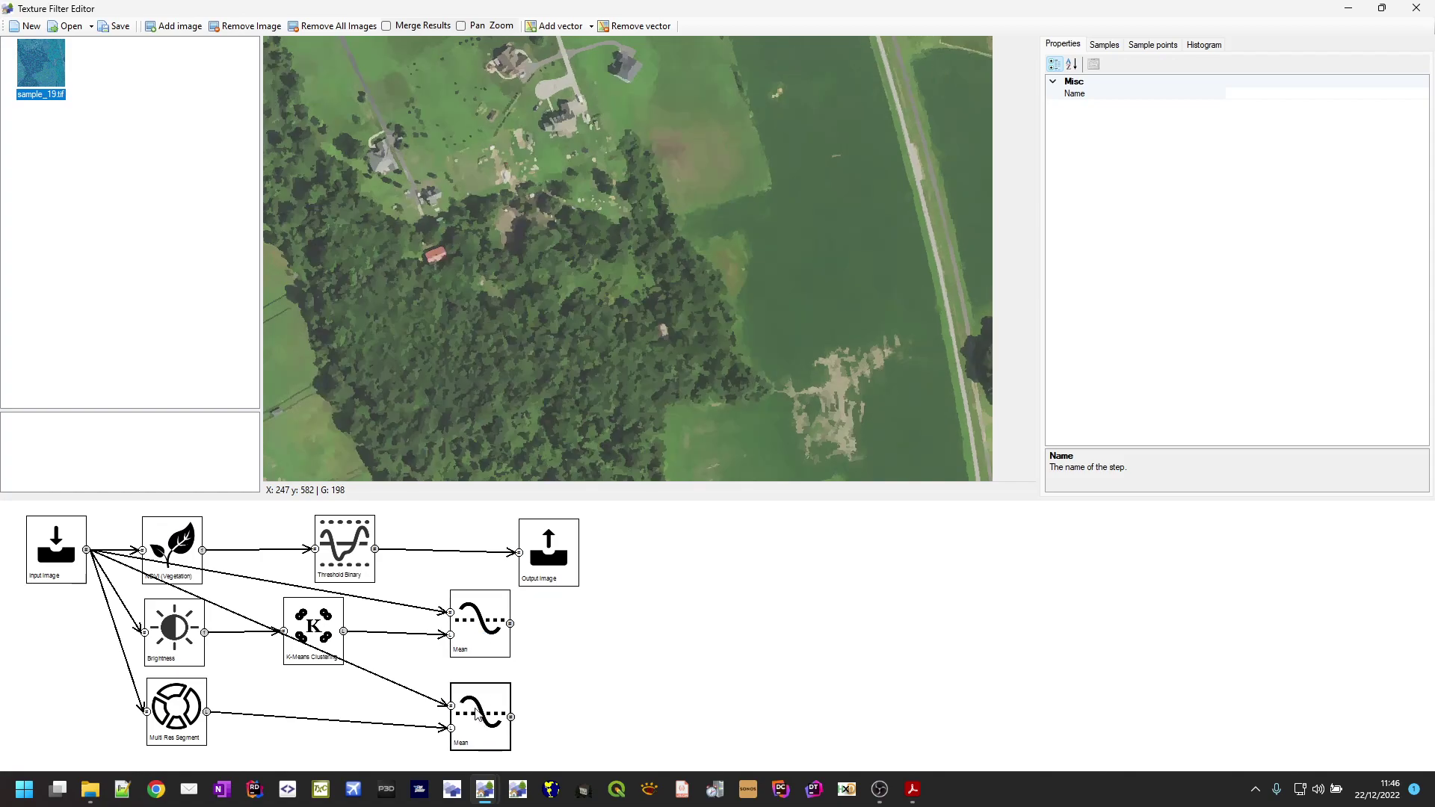
{"action": "left_click", "coordinate": [474, 635]}
{"action": "left_click", "coordinate": [481, 719]}
{"action": "left_click", "coordinate": [172, 721]}
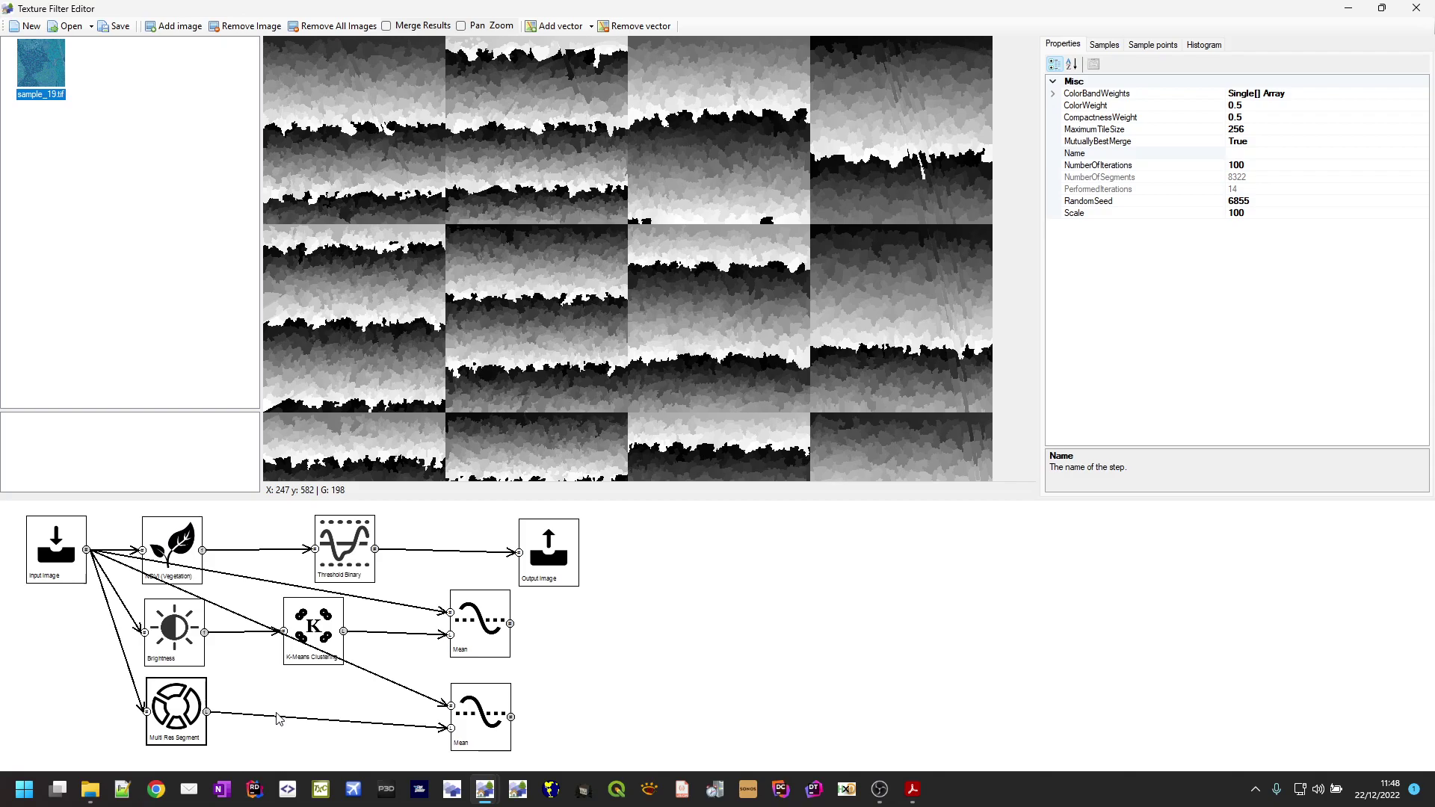
Switch to scenProc.pdf in Adobe Acrobat Reader, read the segmentation's merge cost formulas, and return to the Texture Filter Editor.
{"action": "key", "text": "alt+Tab"}
{"action": "key", "text": "alt+Tab"}
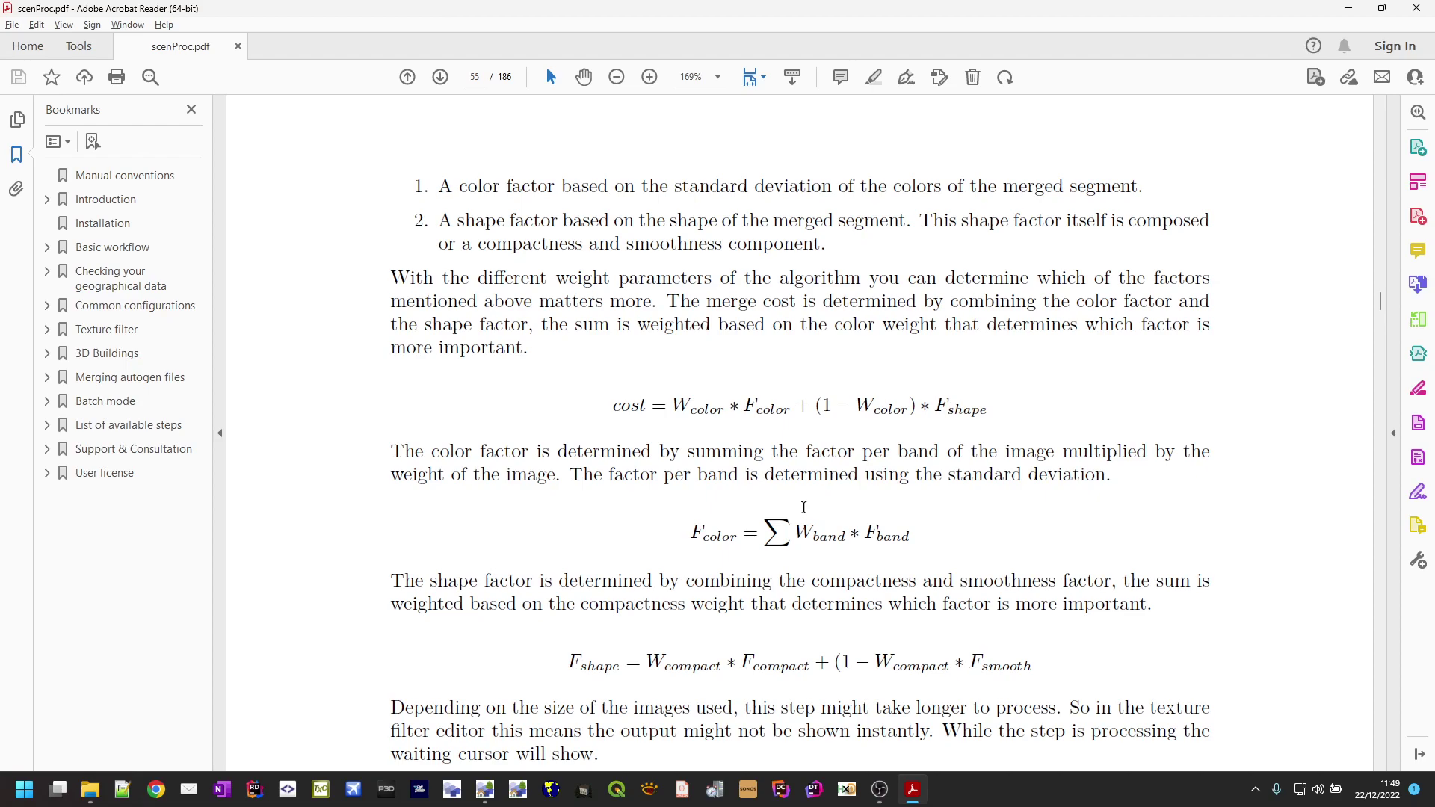
{"action": "scroll", "coordinate": [804, 507], "scroll_direction": "down", "scroll_amount": 1}
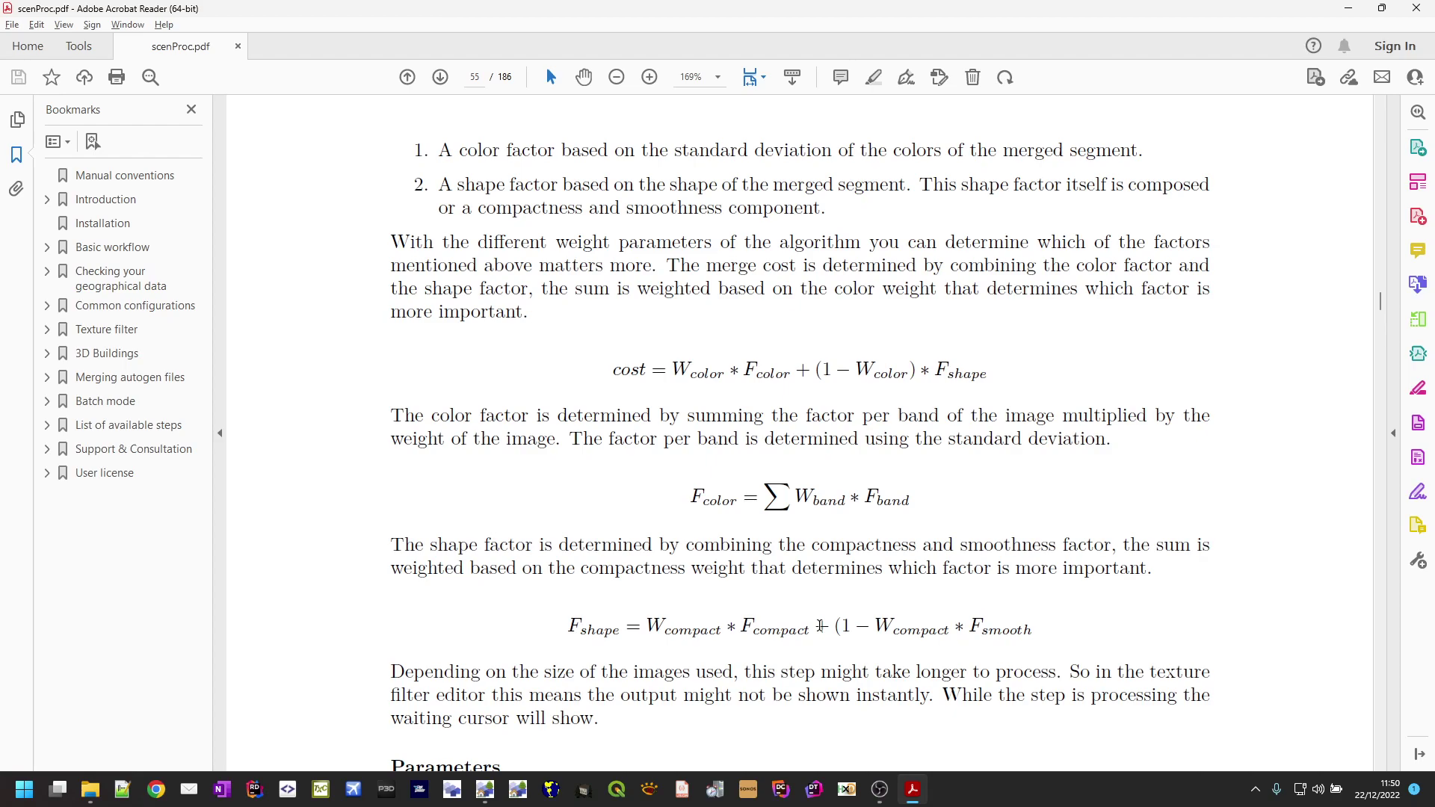
{"action": "key", "text": "alt+Tab"}
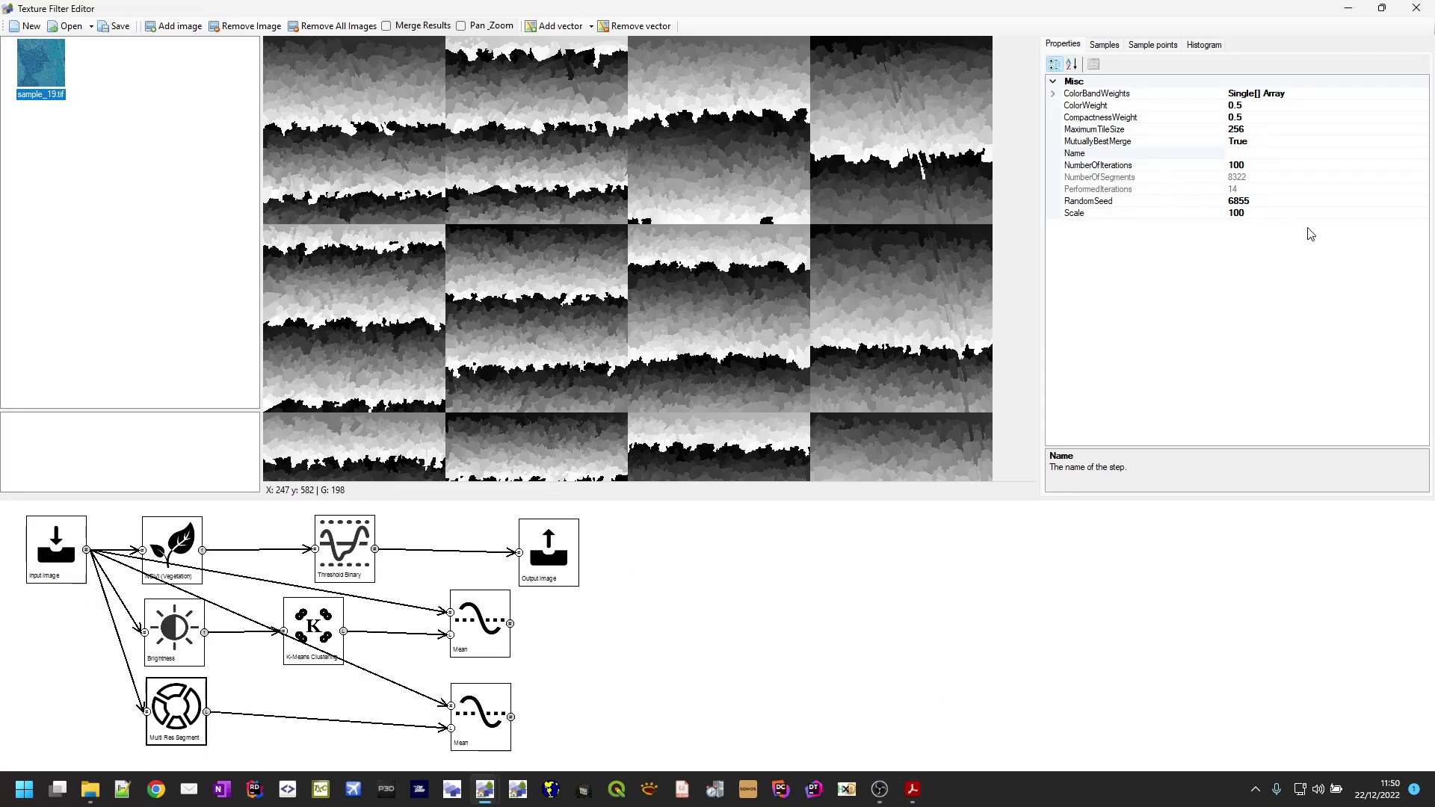
Review the Multi Res Segment node's ColorBandWeights and NumberOfIterations, and preview the Mean result based on its segments.
{"action": "left_click", "coordinate": [1052, 95]}
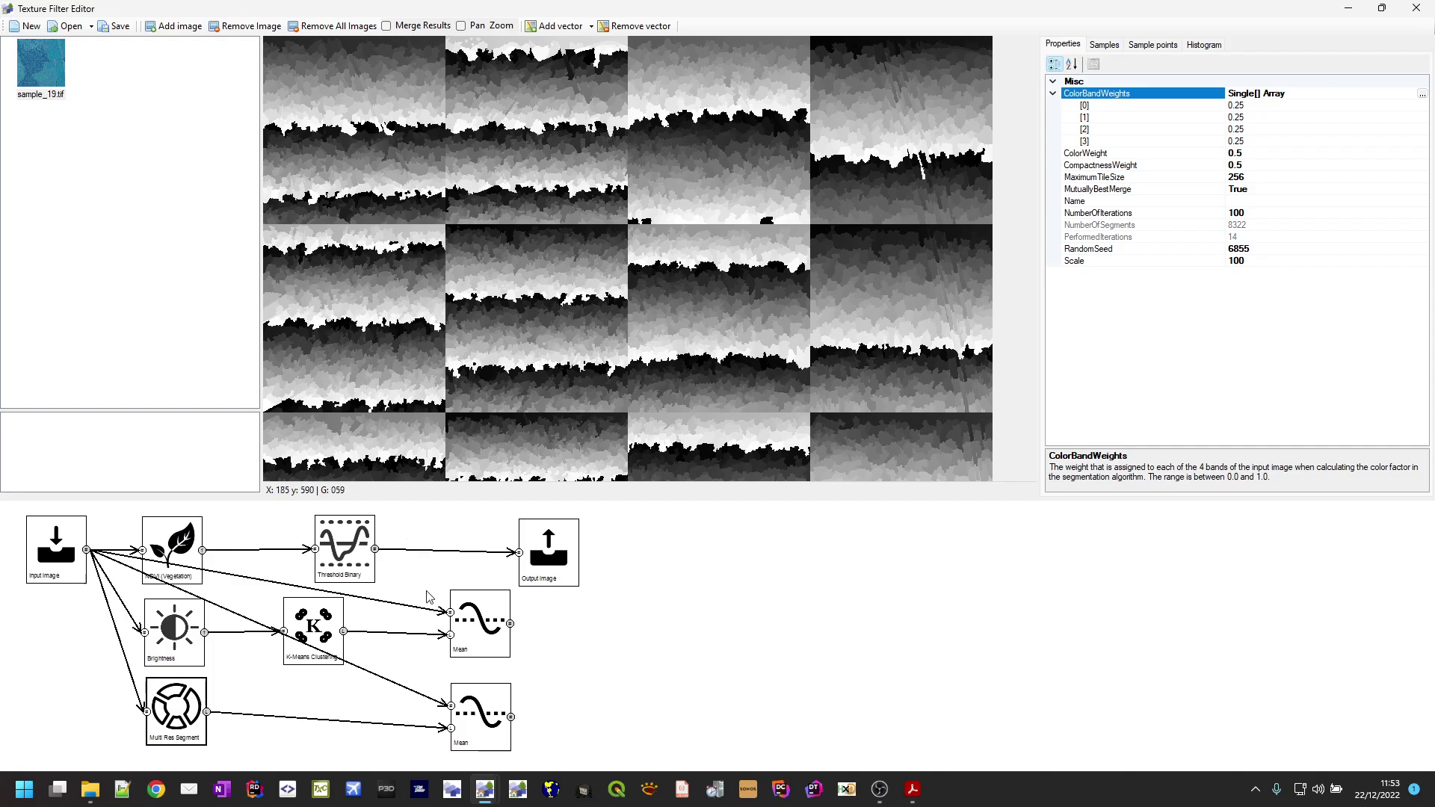
{"action": "left_click", "coordinate": [472, 716]}
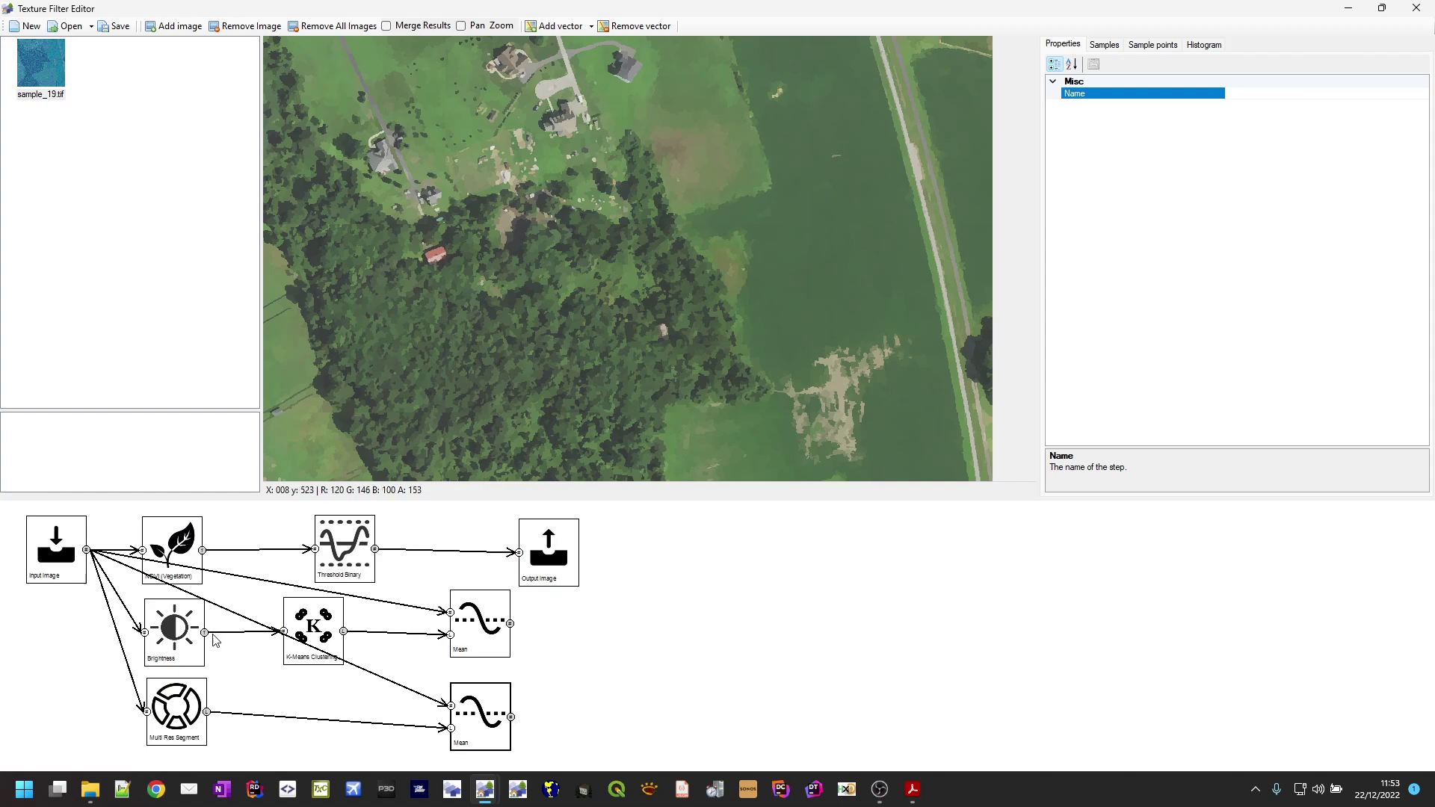
{"action": "left_click", "coordinate": [182, 714]}
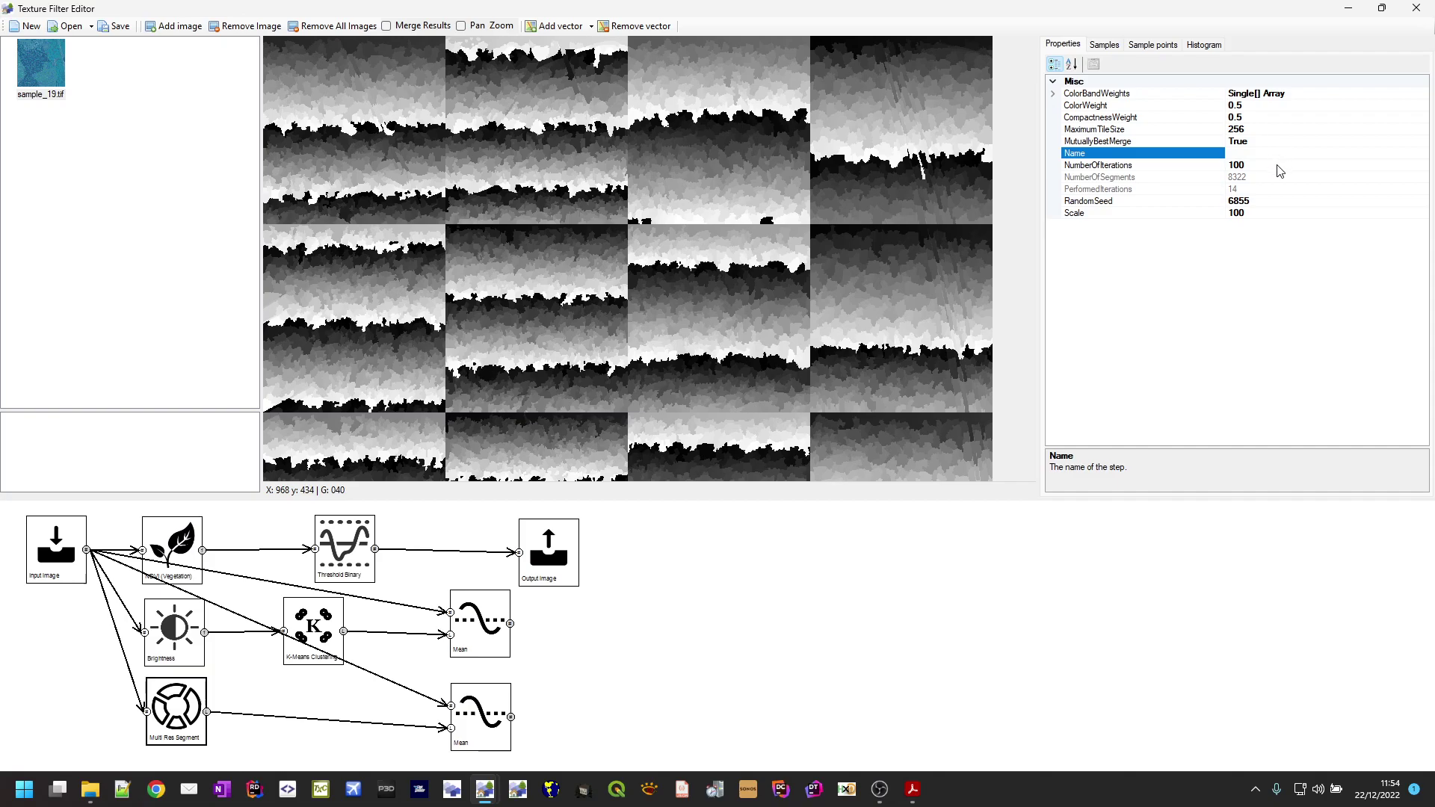
{"action": "left_click", "coordinate": [1278, 165]}
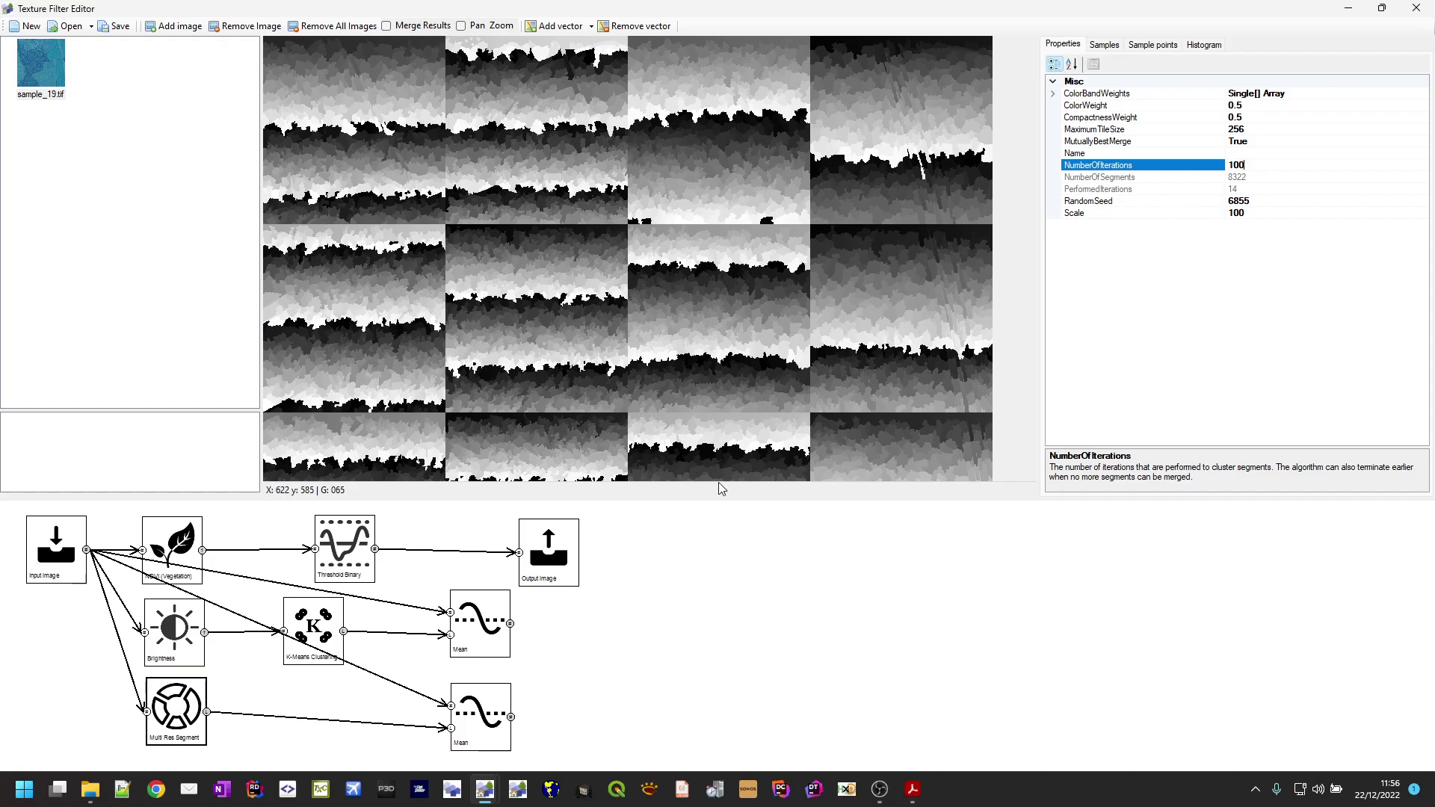
Set the Multi Res Segment node's Scale to 1000 and compare the resulting lower Mean output with the input image.
{"action": "left_click", "coordinate": [1253, 213]}
{"action": "type", "text": "0"}
{"action": "key", "text": "Return"}
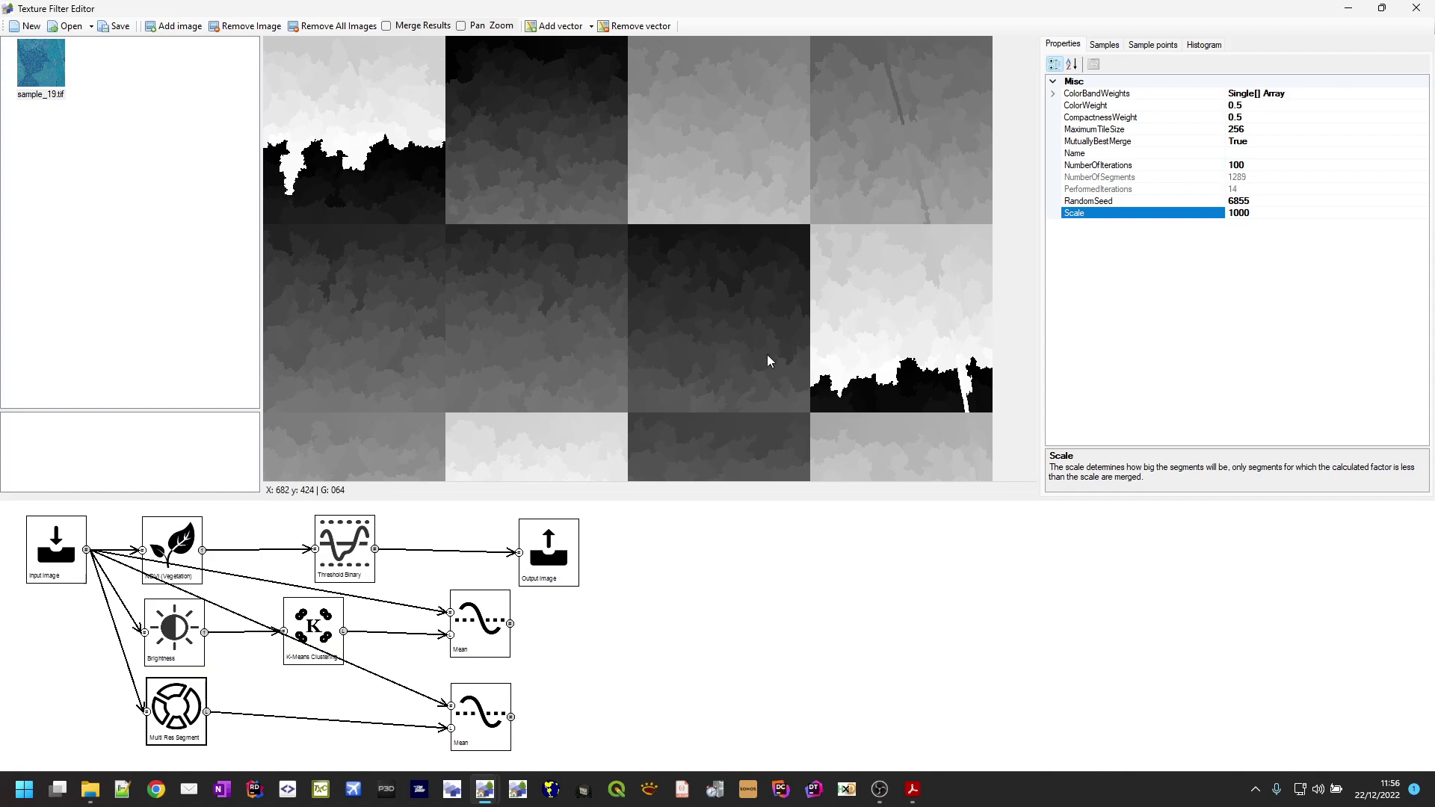
{"action": "left_click", "coordinate": [482, 725]}
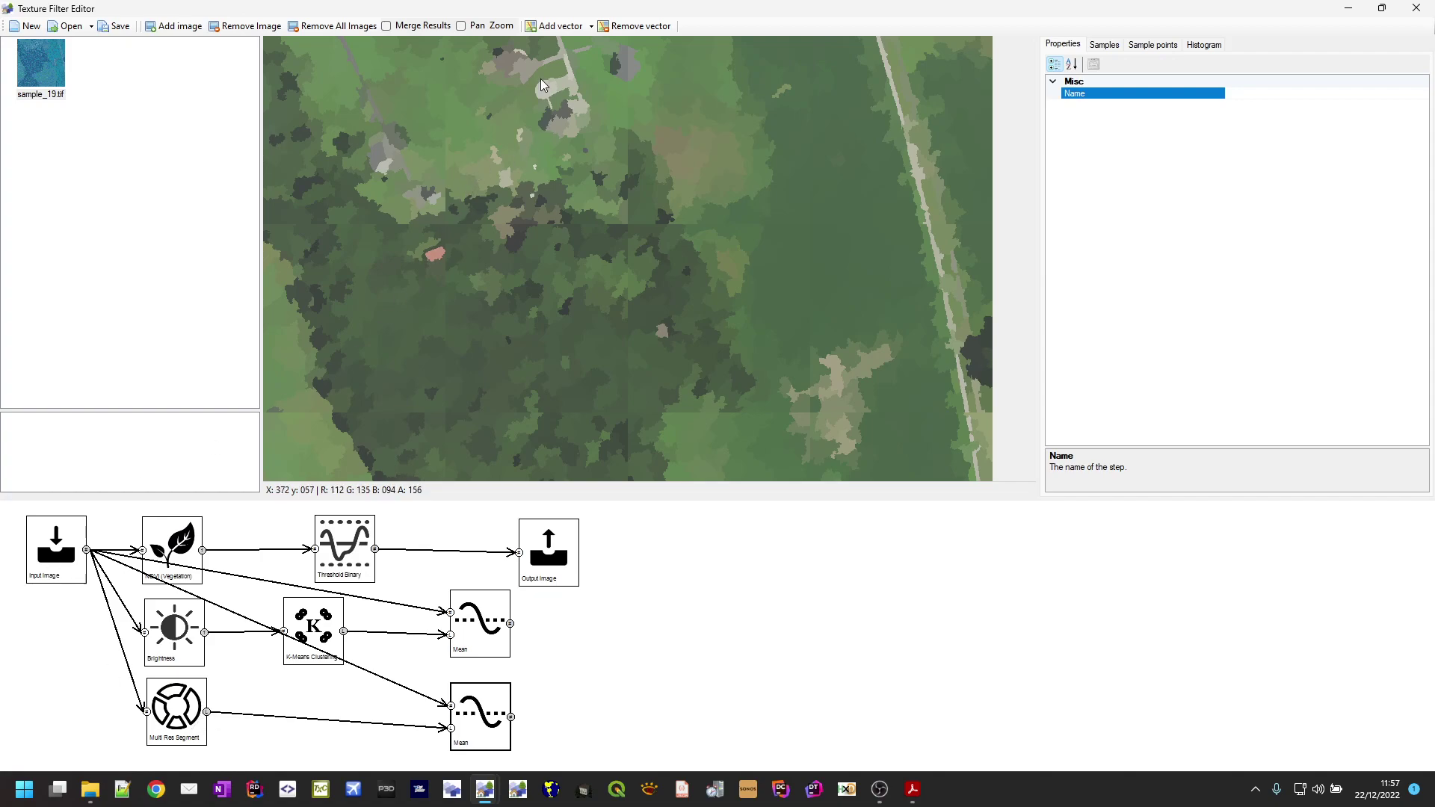
{"action": "left_click", "coordinate": [54, 562]}
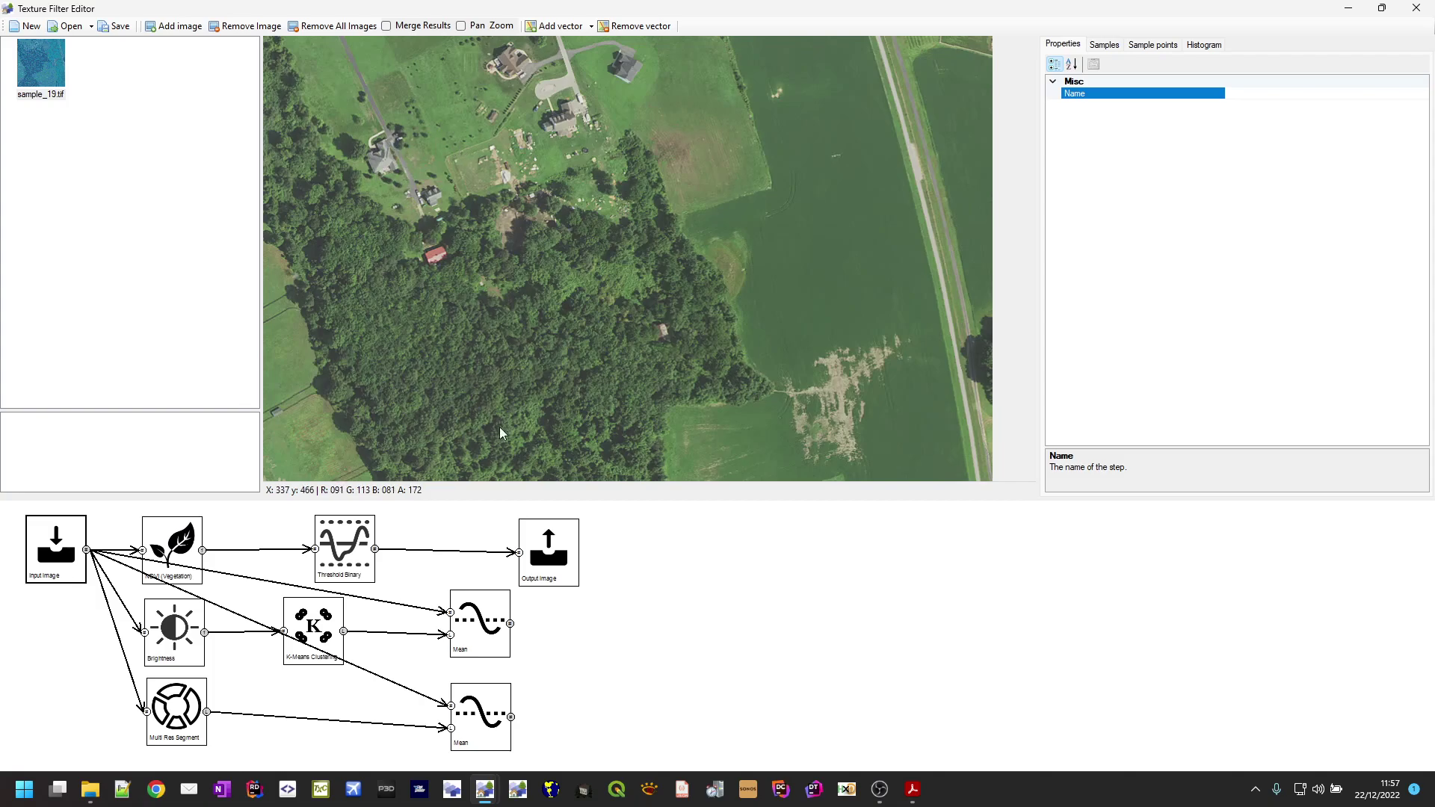
Set the Multi Res Segment node's Scale to 200 and preview the resulting lower Mean output.
{"action": "left_click", "coordinate": [481, 712]}
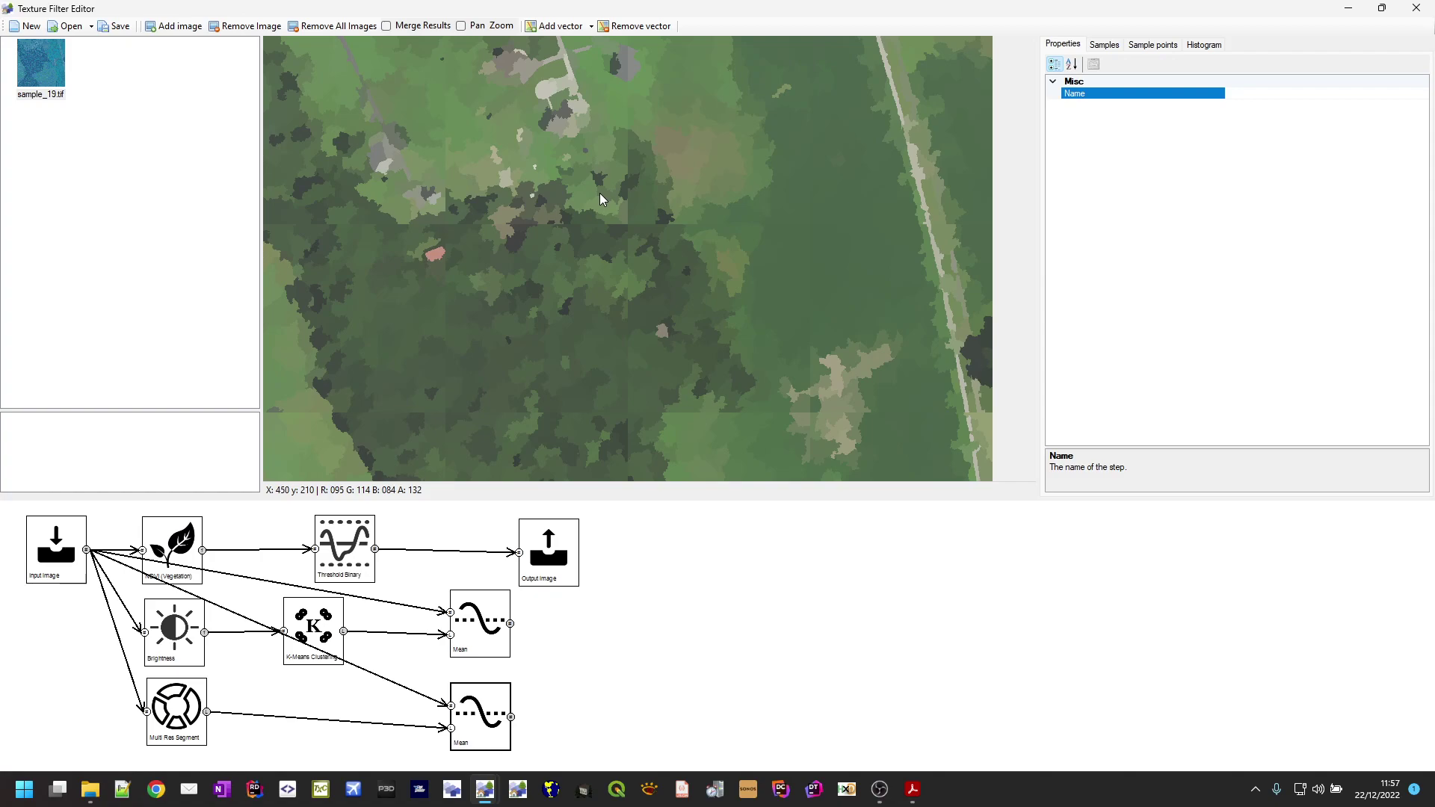
{"action": "left_click", "coordinate": [177, 722]}
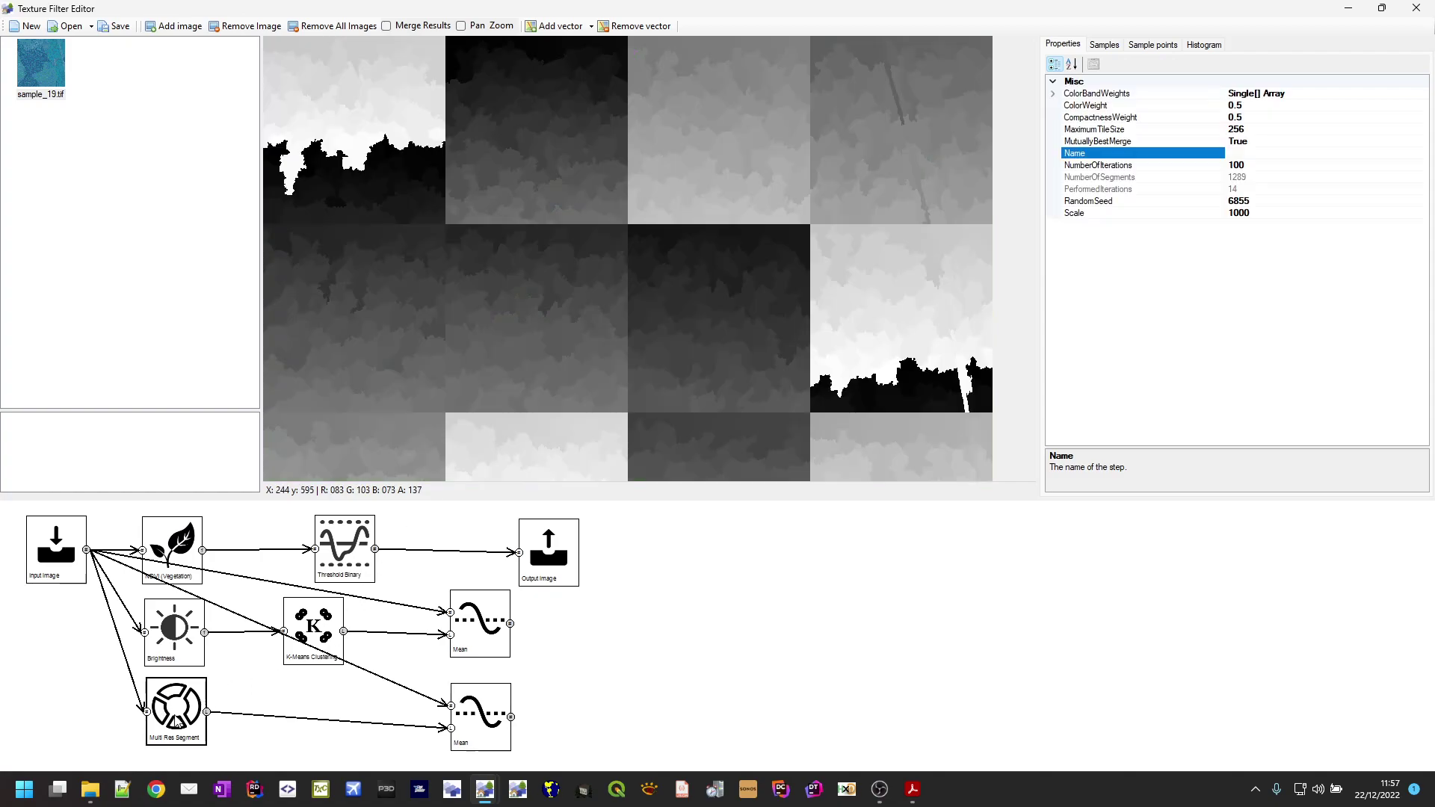
{"action": "left_click", "coordinate": [1240, 215]}
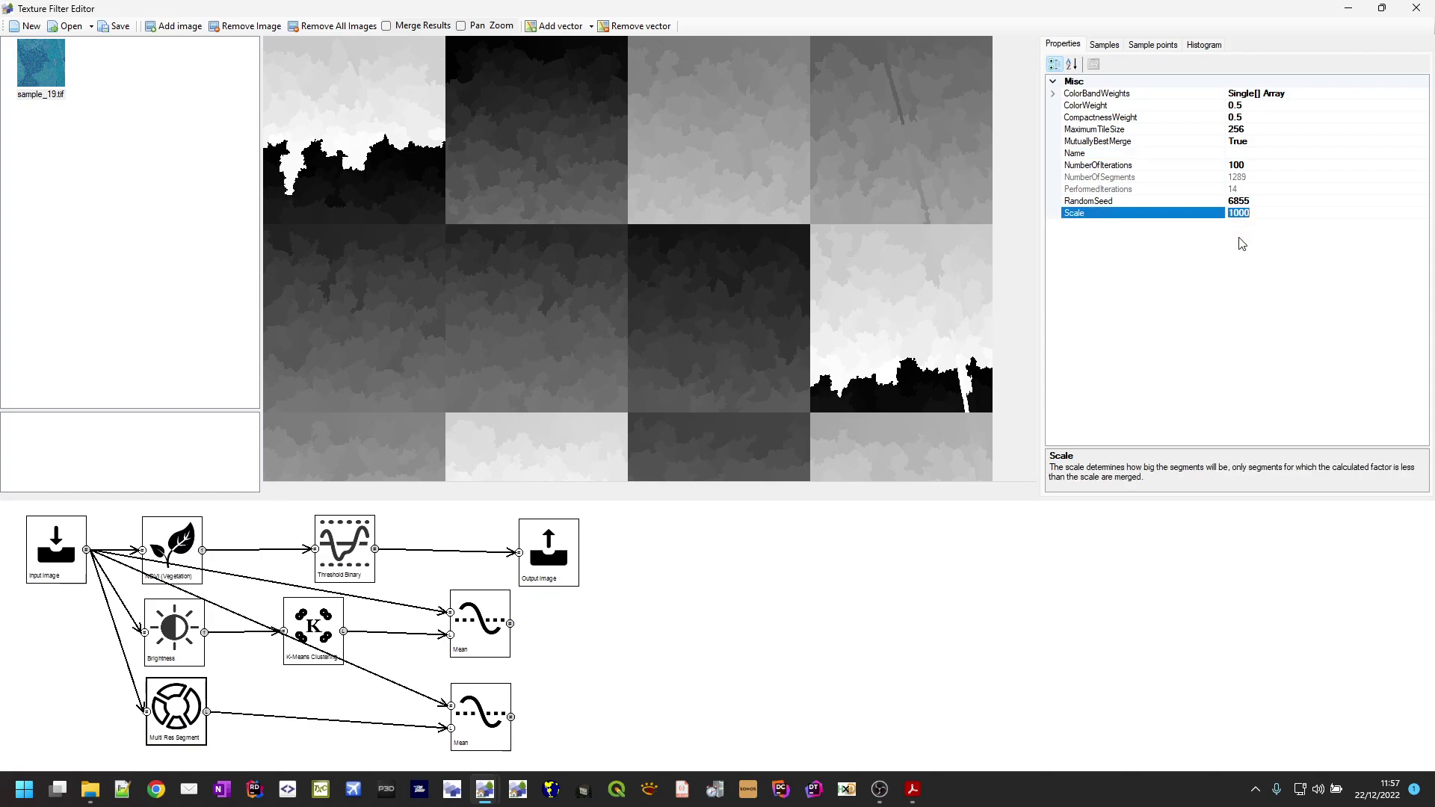
{"action": "type", "text": "200"}
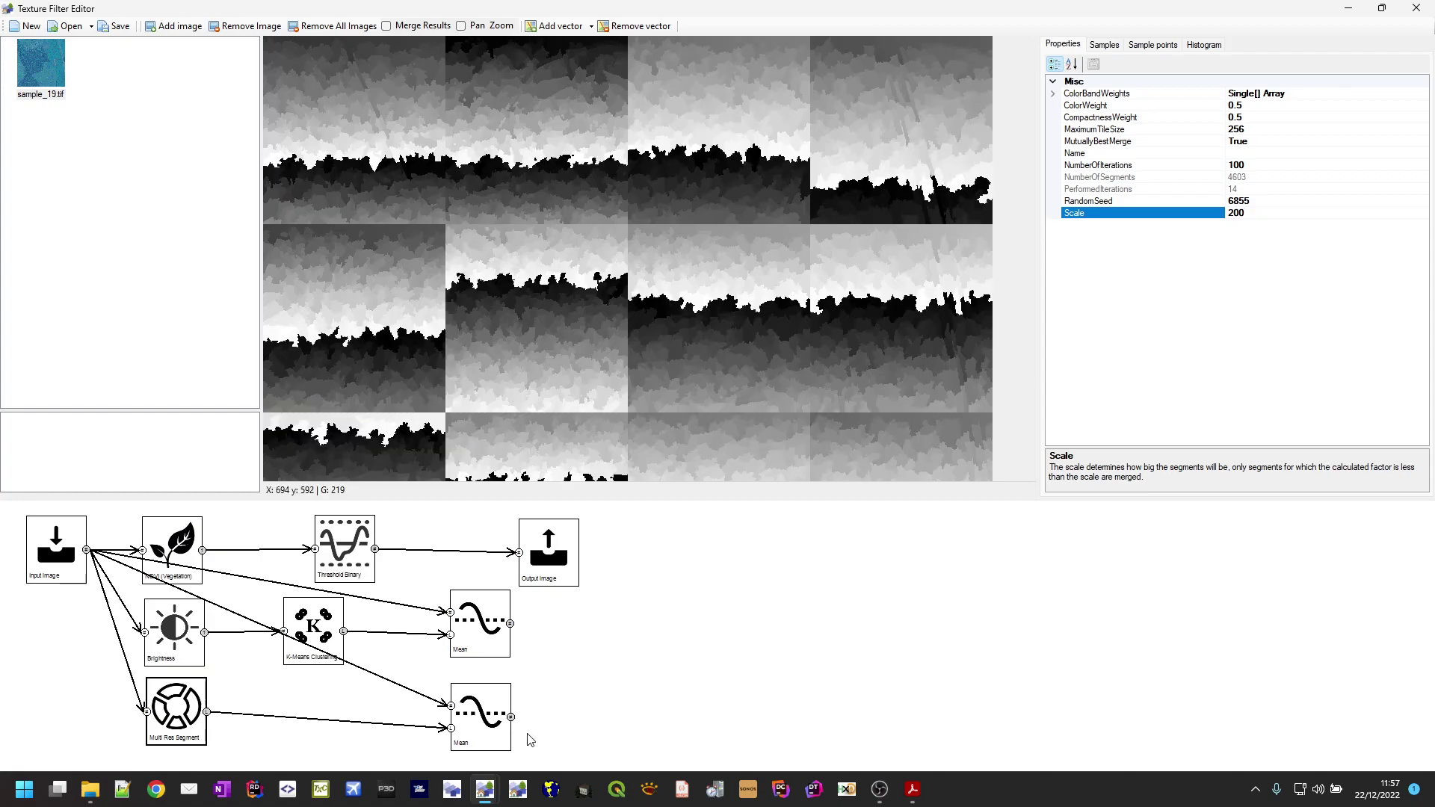
{"action": "left_click", "coordinate": [473, 729]}
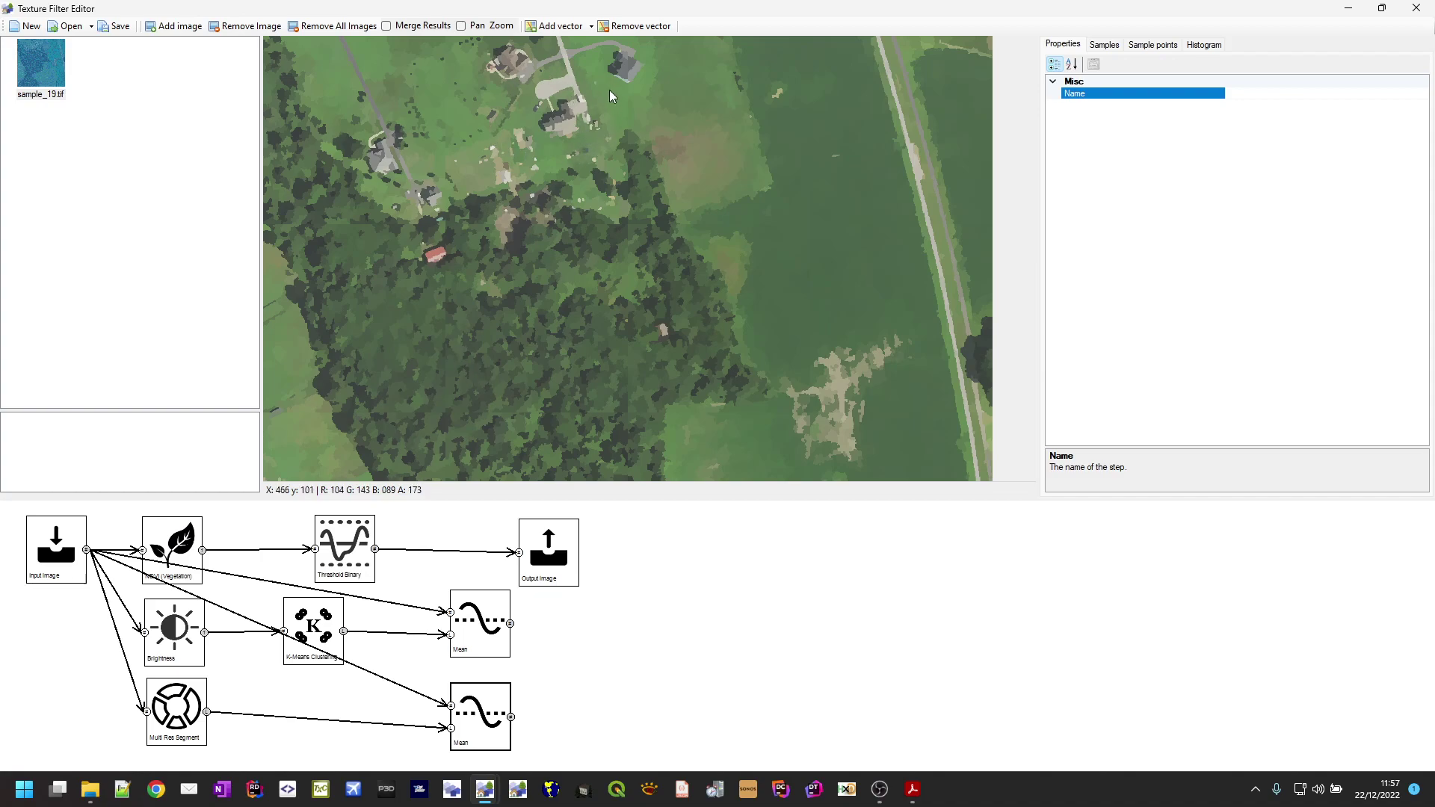
{"action": "left_click", "coordinate": [185, 723]}
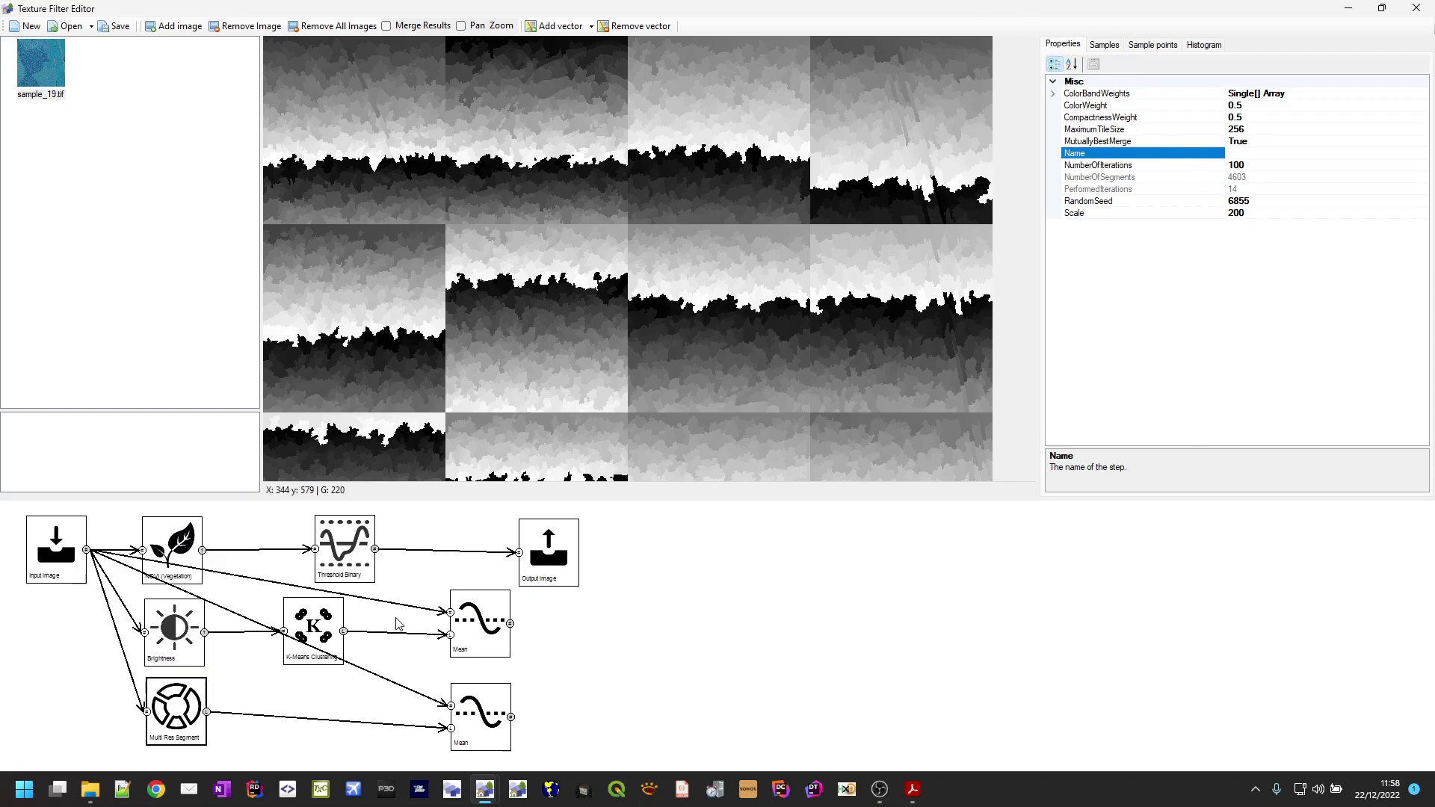
Delete the K-Means Clustering, Brightness and upper Mean nodes, and move the Multi Res Segment and remaining Mean nodes up.
{"action": "left_click", "coordinate": [323, 629]}
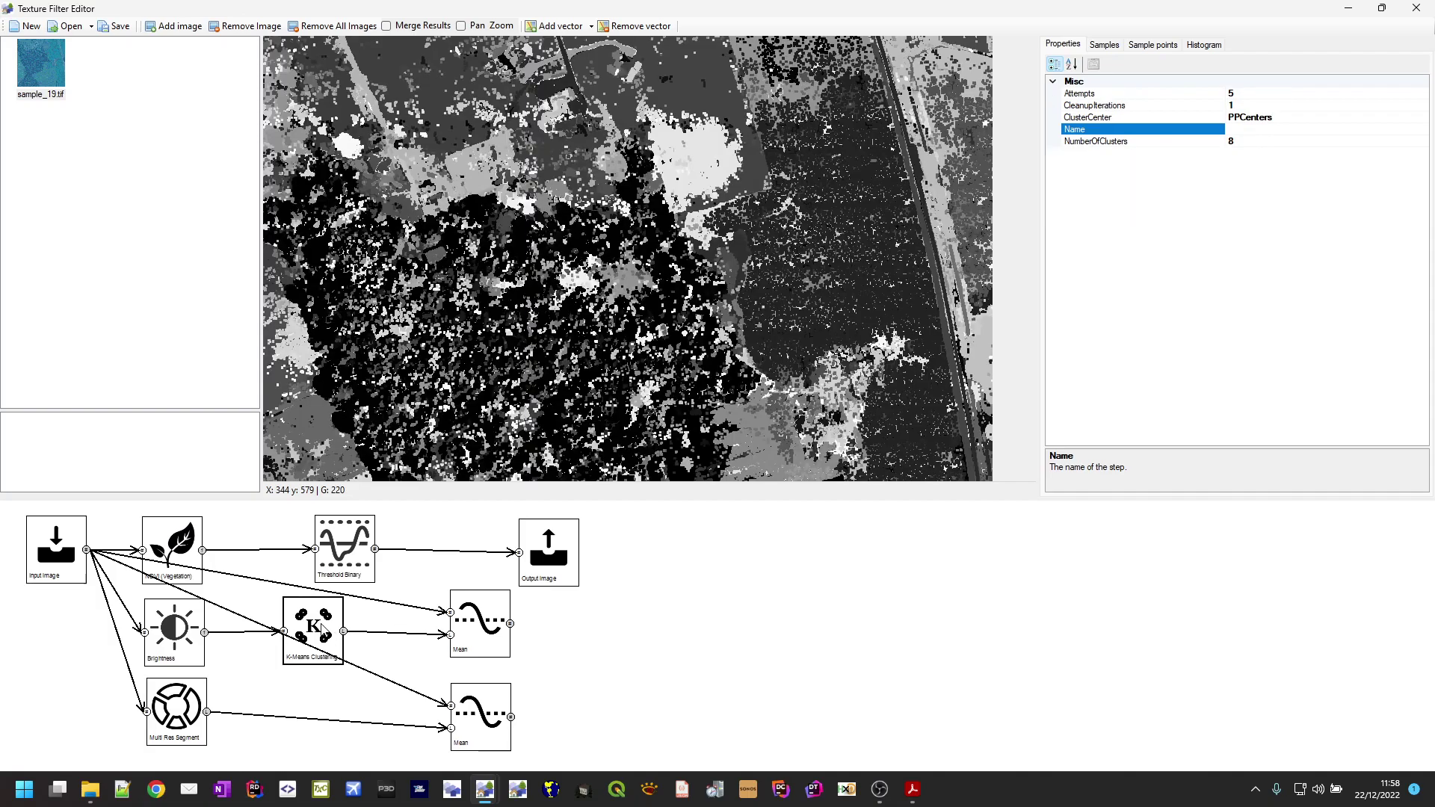
{"action": "key", "text": "Delete"}
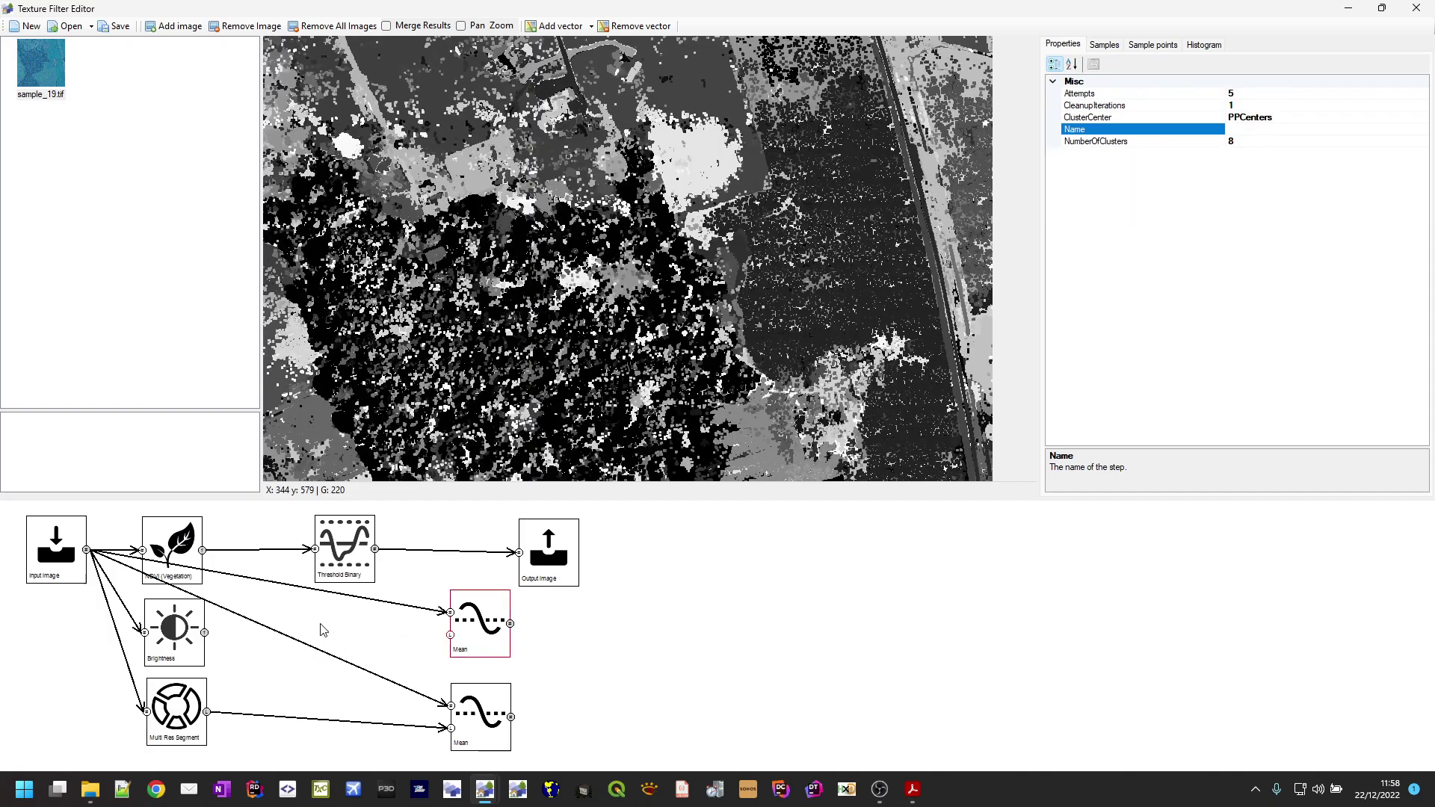
{"action": "left_click", "coordinate": [183, 647]}
{"action": "key", "text": "Delete"}
{"action": "left_click_drag", "start_coordinate": [171, 723], "coordinate": [166, 678]}
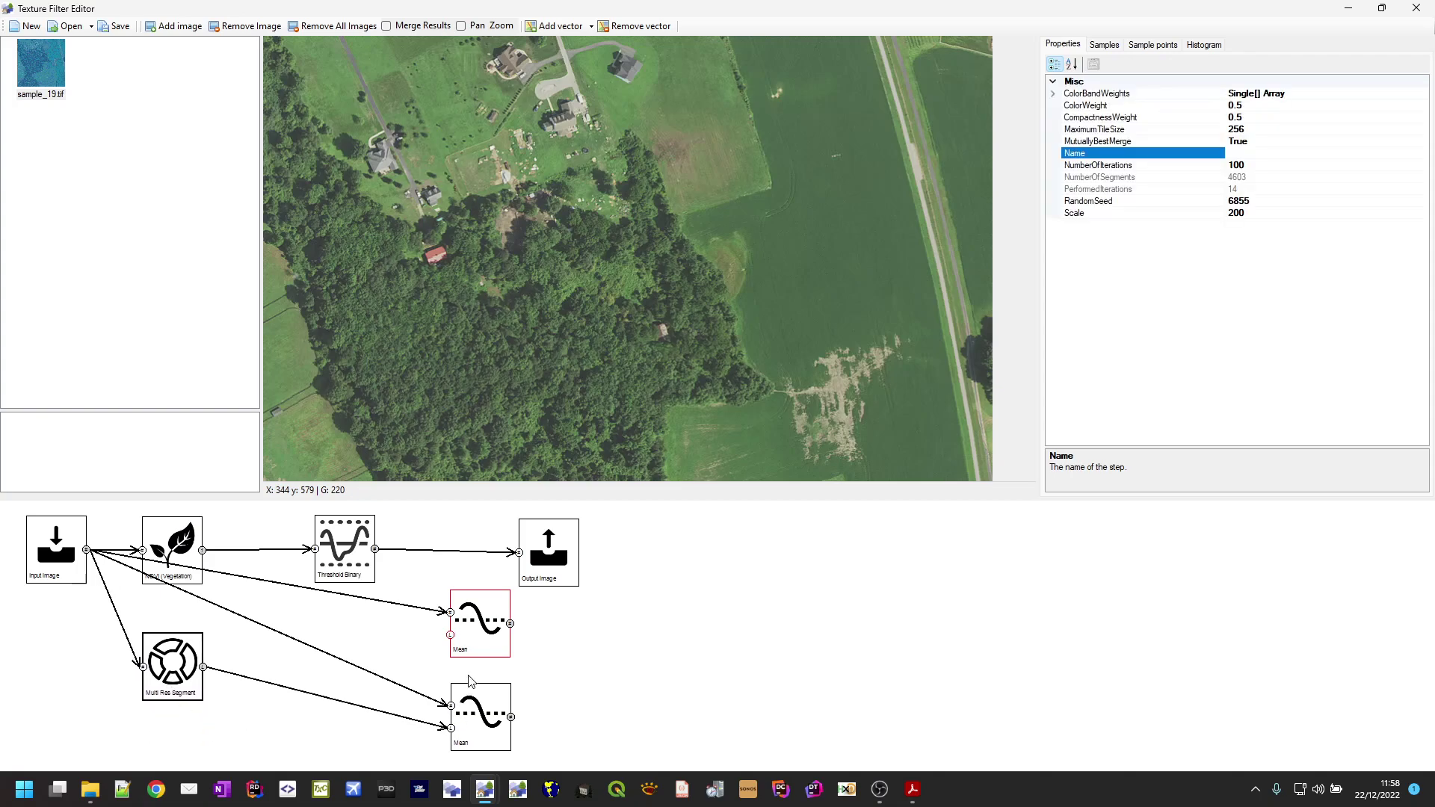
{"action": "left_click", "coordinate": [479, 639]}
{"action": "key", "text": "Delete"}
{"action": "left_click_drag", "start_coordinate": [482, 733], "coordinate": [446, 647]}
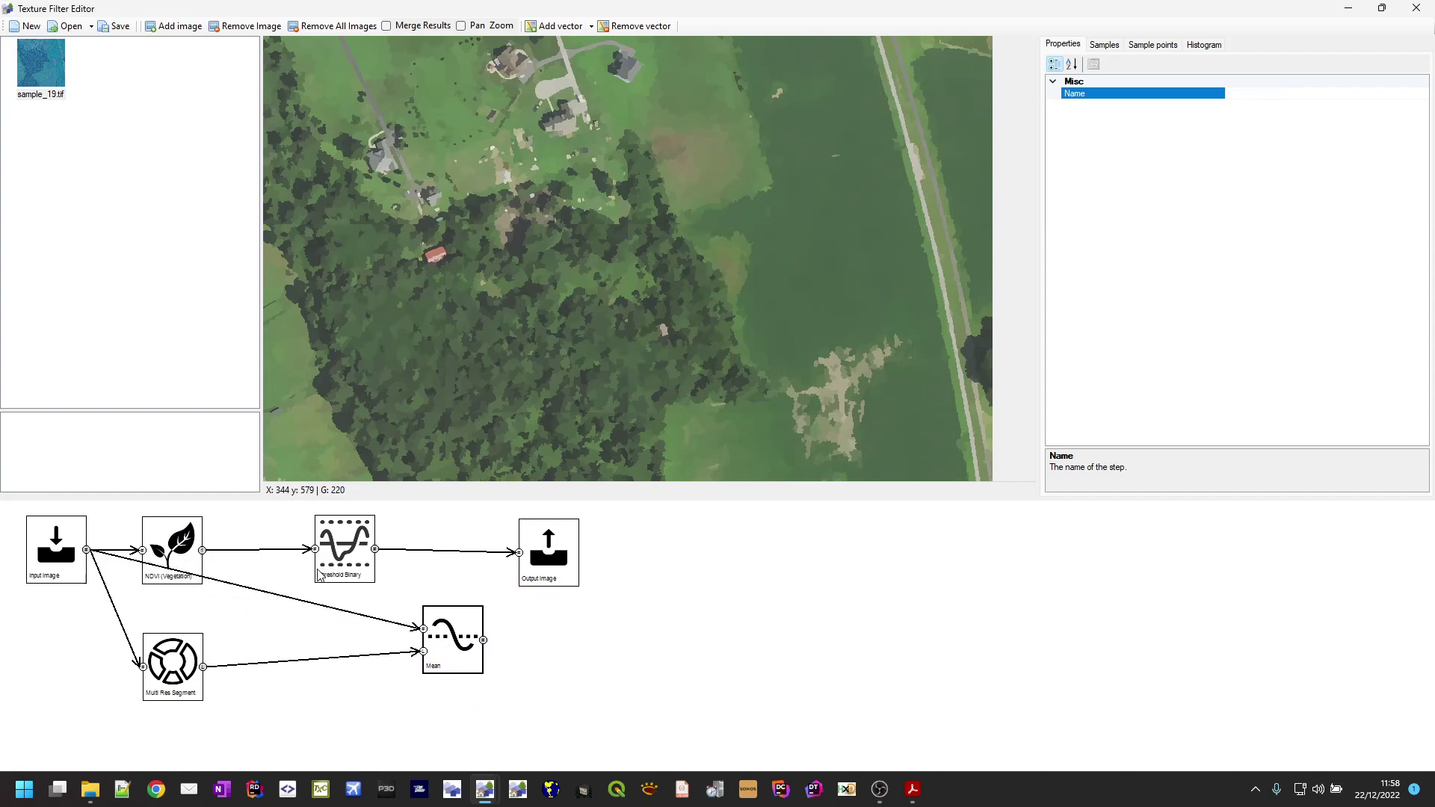
Replace the Threshold Binary node with a new Mean node placed above the existing Mean.
{"action": "left_click", "coordinate": [341, 566]}
{"action": "key", "text": "Delete"}
{"action": "right_click", "coordinate": [394, 562]}
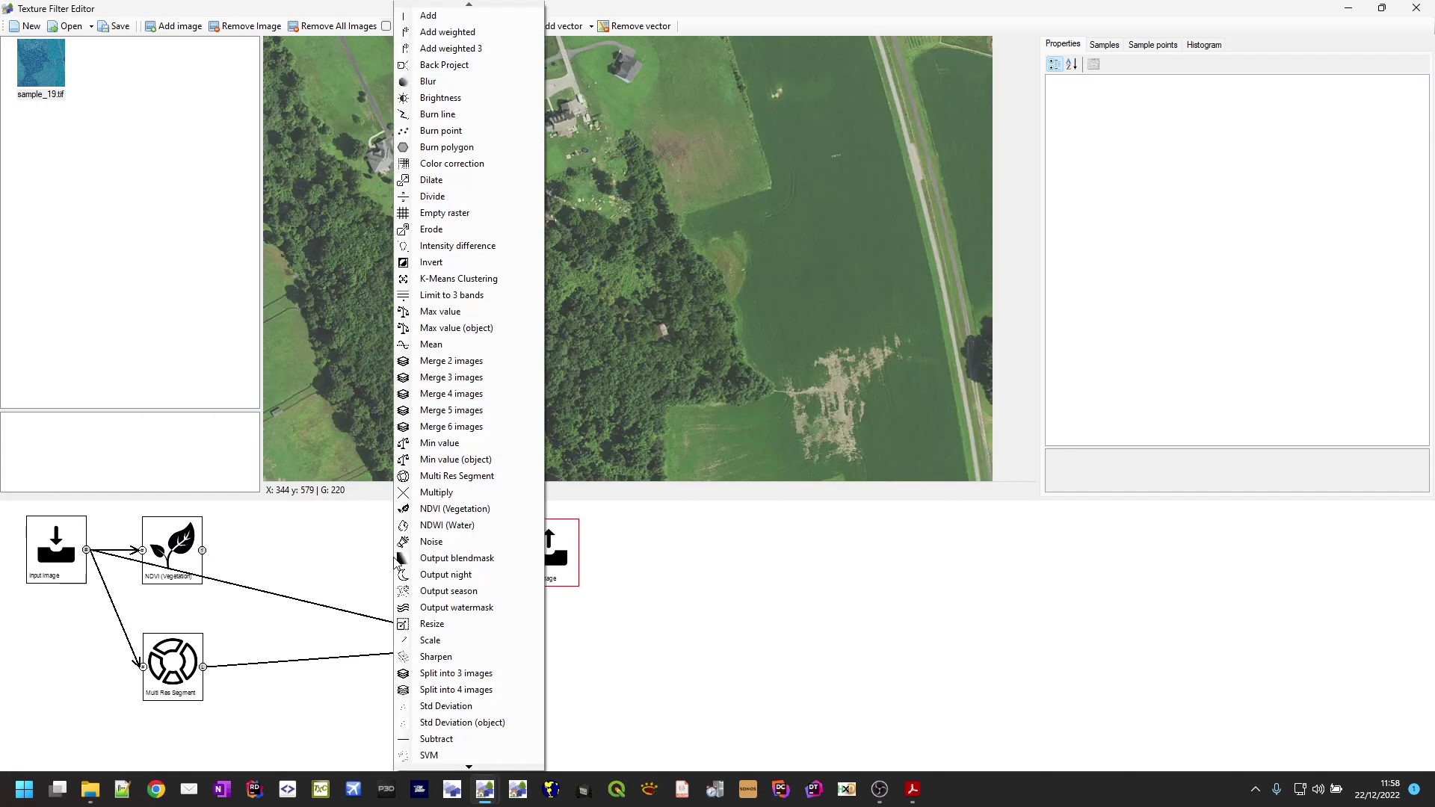
{"action": "left_click", "coordinate": [448, 344]}
{"action": "left_click_drag", "start_coordinate": [396, 568], "coordinate": [458, 564]}
Add a Std Deviation (object) node below the two Mean nodes.
{"action": "right_click", "coordinate": [450, 727]}
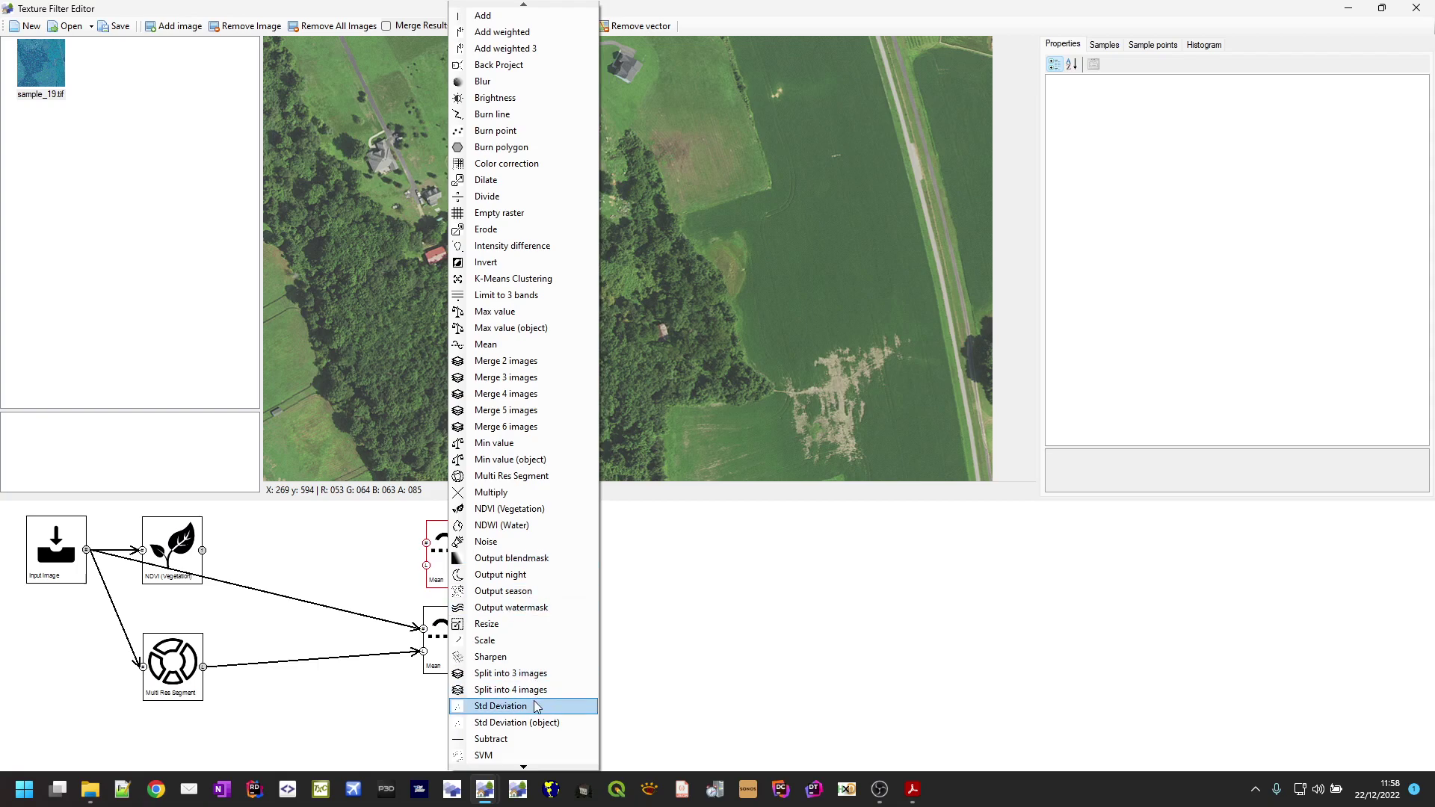
{"action": "left_click", "coordinate": [523, 722]}
{"action": "left_click", "coordinate": [447, 731]}
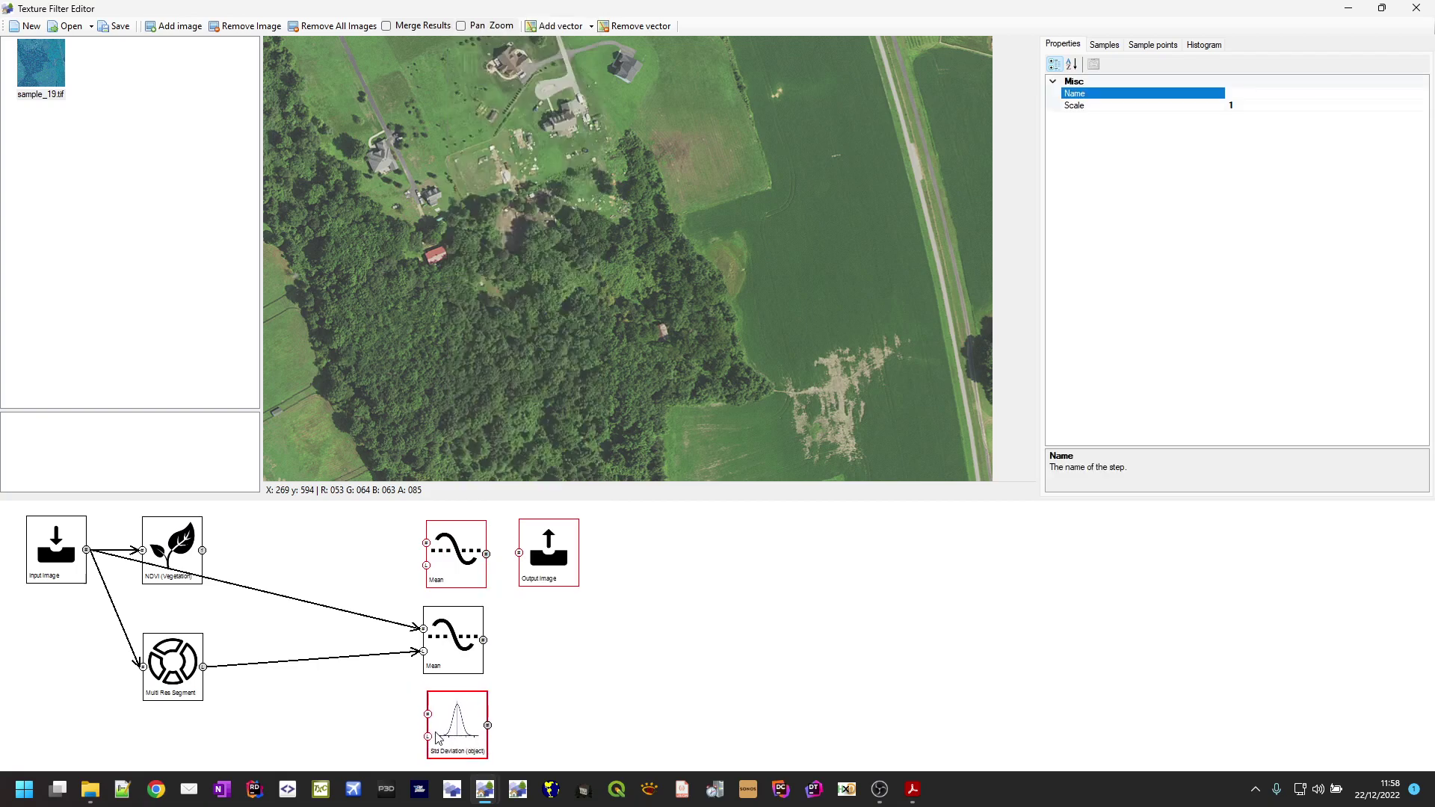
Wire NDVI and Multi Res Segment into the upper Mean, Input Image and Multi Res Segment into Std Deviation (object), and the upper Mean into Output Image.
{"action": "left_click_drag", "start_coordinate": [203, 666], "coordinate": [420, 739]}
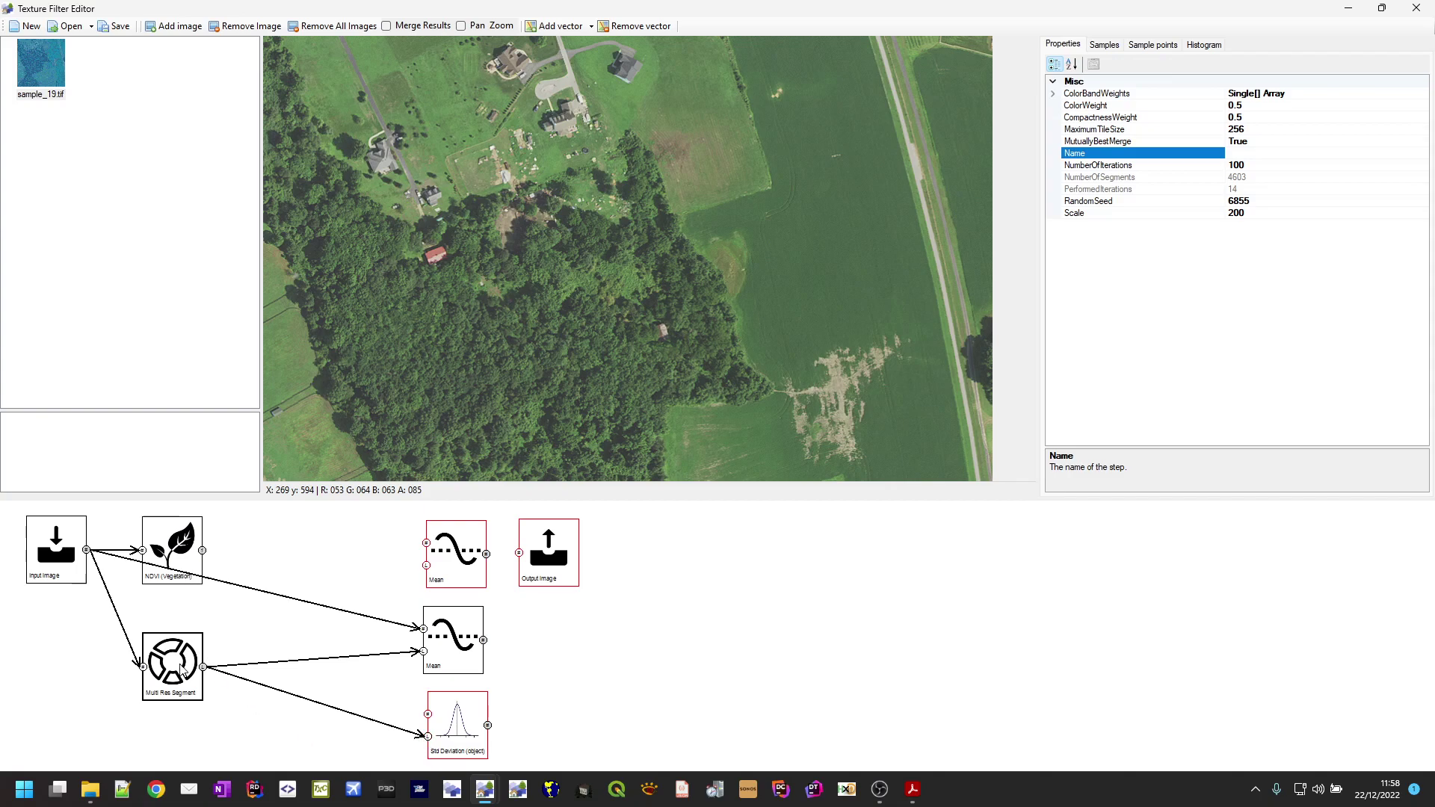
{"action": "left_click_drag", "start_coordinate": [203, 666], "coordinate": [423, 572]}
{"action": "left_click_drag", "start_coordinate": [202, 550], "coordinate": [426, 543]}
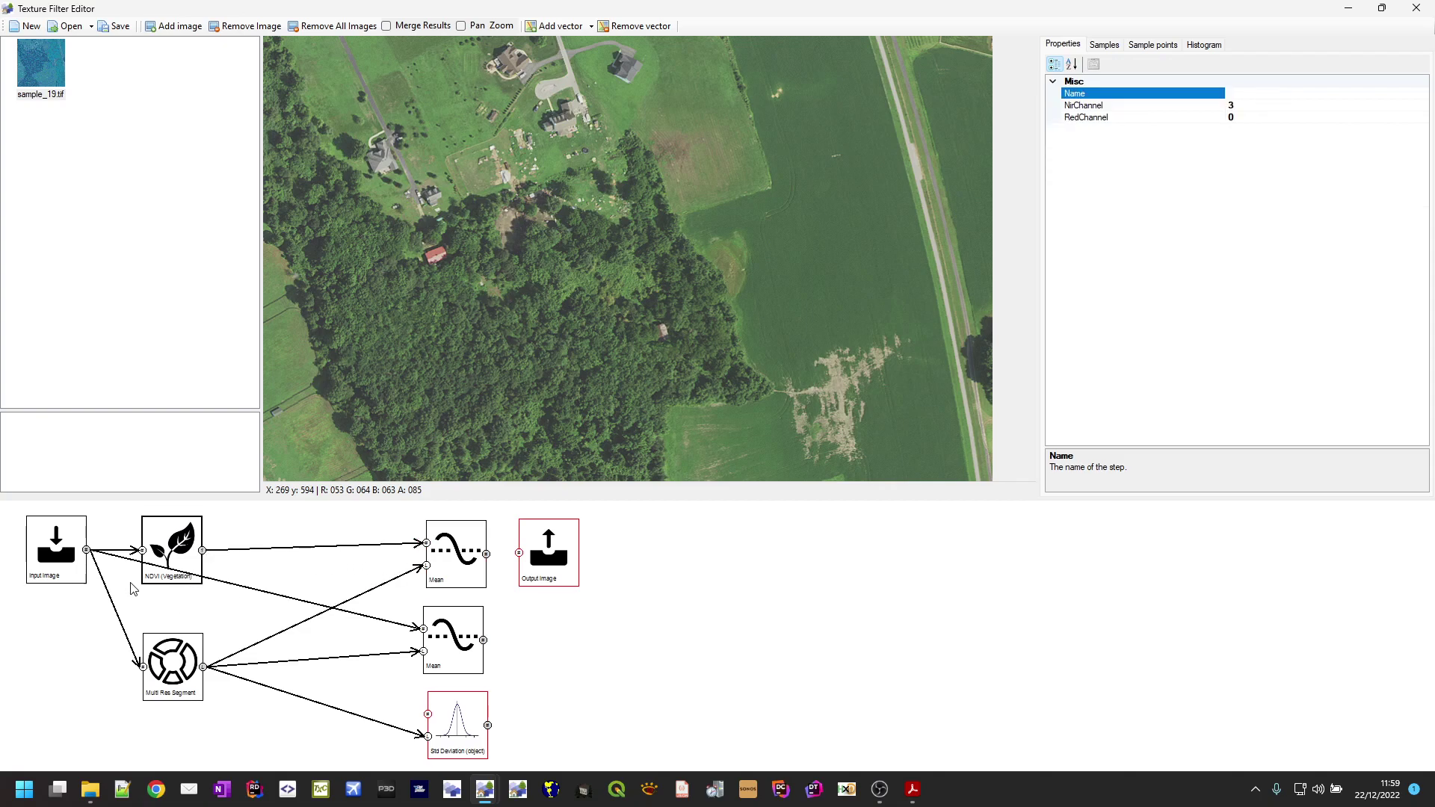
{"action": "left_click_drag", "start_coordinate": [87, 551], "coordinate": [427, 714]}
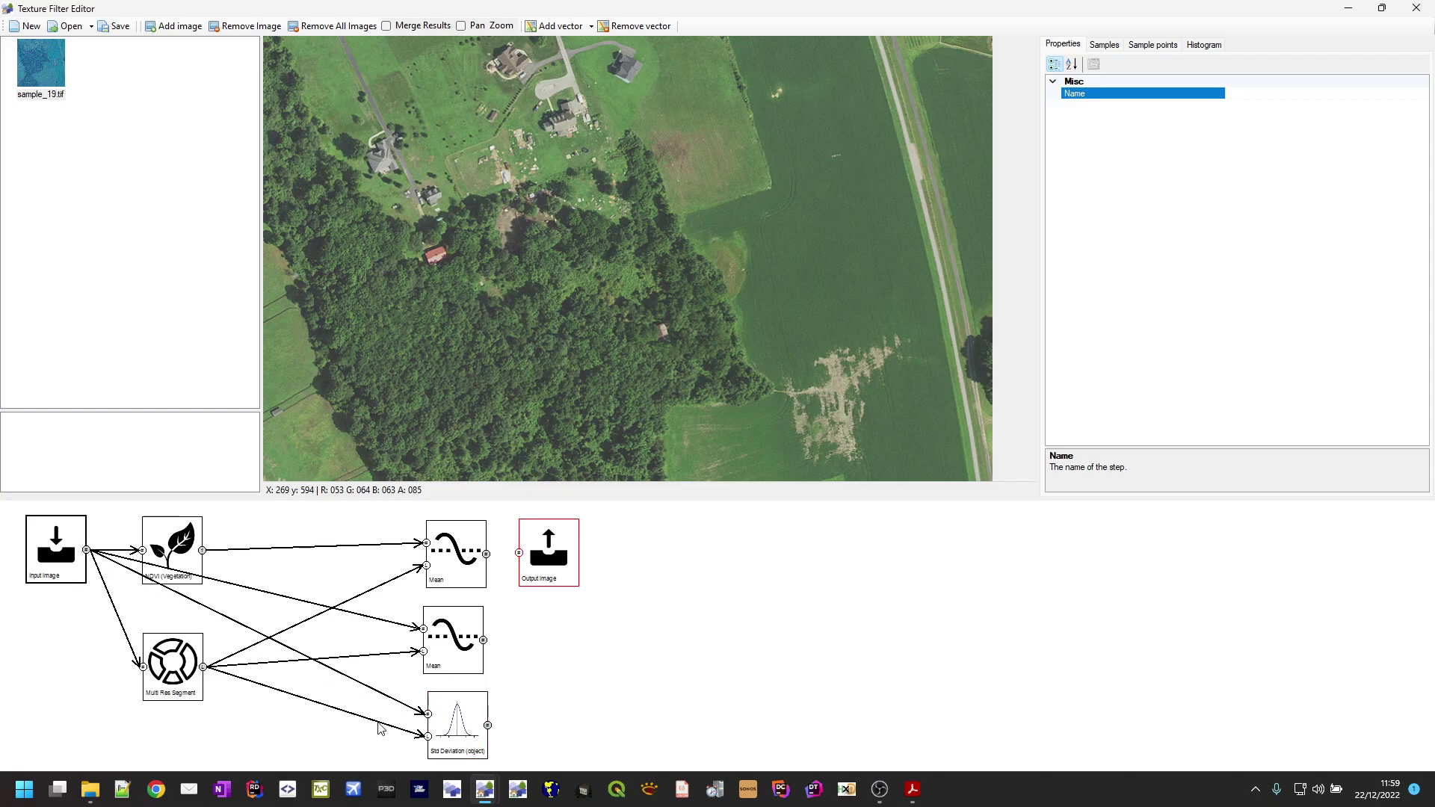
{"action": "left_click_drag", "start_coordinate": [553, 564], "coordinate": [673, 567]}
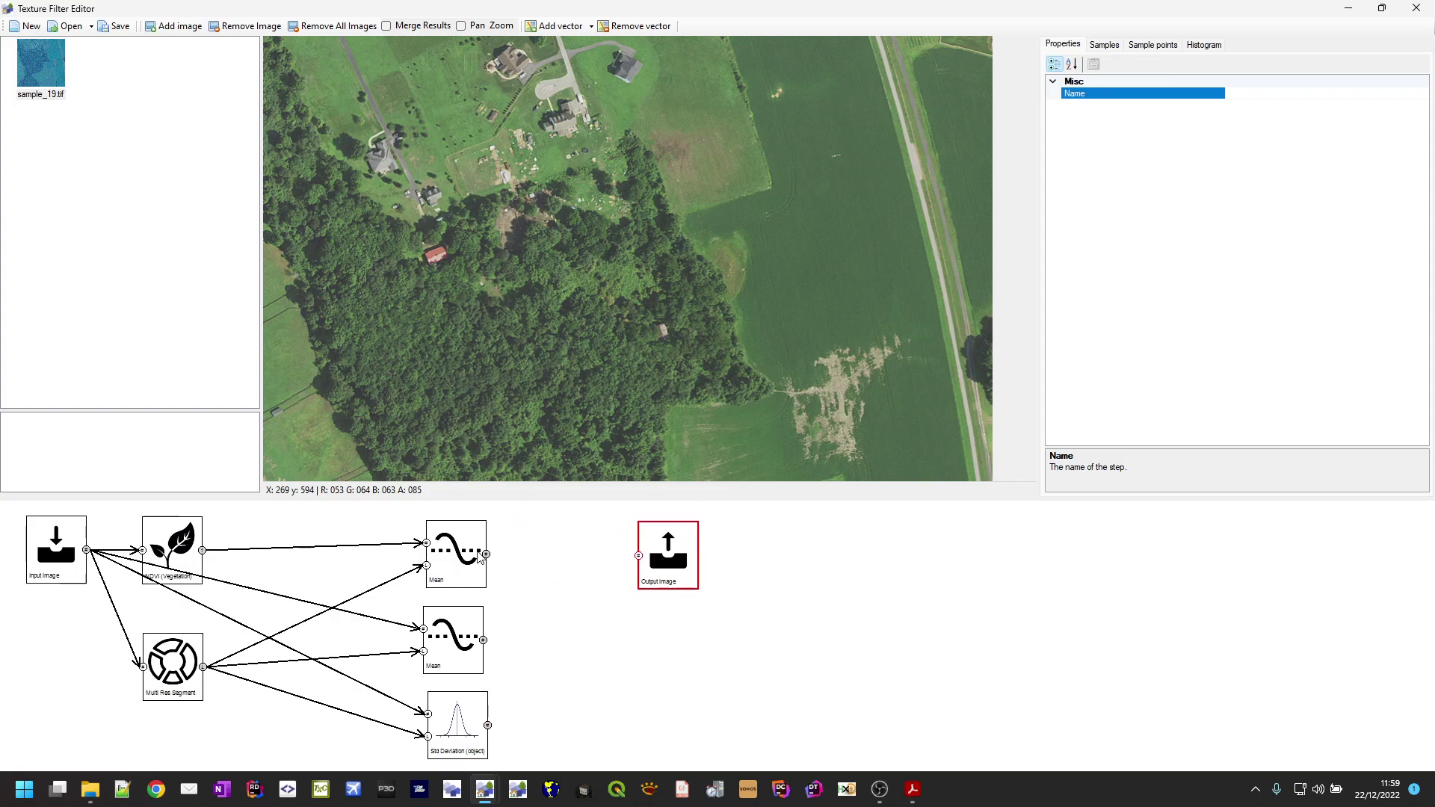
{"action": "left_click_drag", "start_coordinate": [486, 553], "coordinate": [639, 556]}
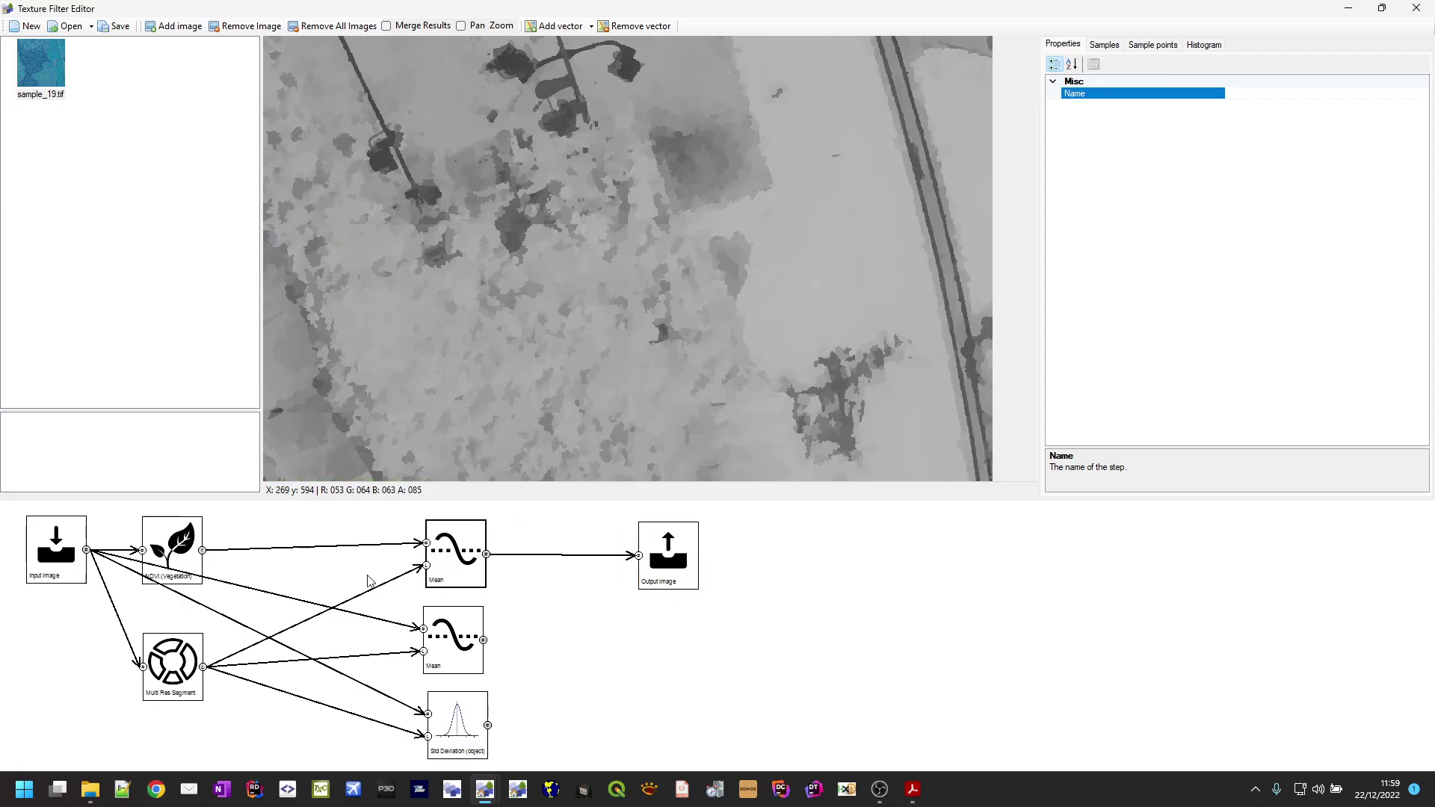
Examine the outputs of the Input Image, NDVI, Multi Res Segment, both Mean and Std Deviation (object) nodes.
{"action": "left_click", "coordinate": [62, 556]}
{"action": "left_click", "coordinate": [180, 551]}
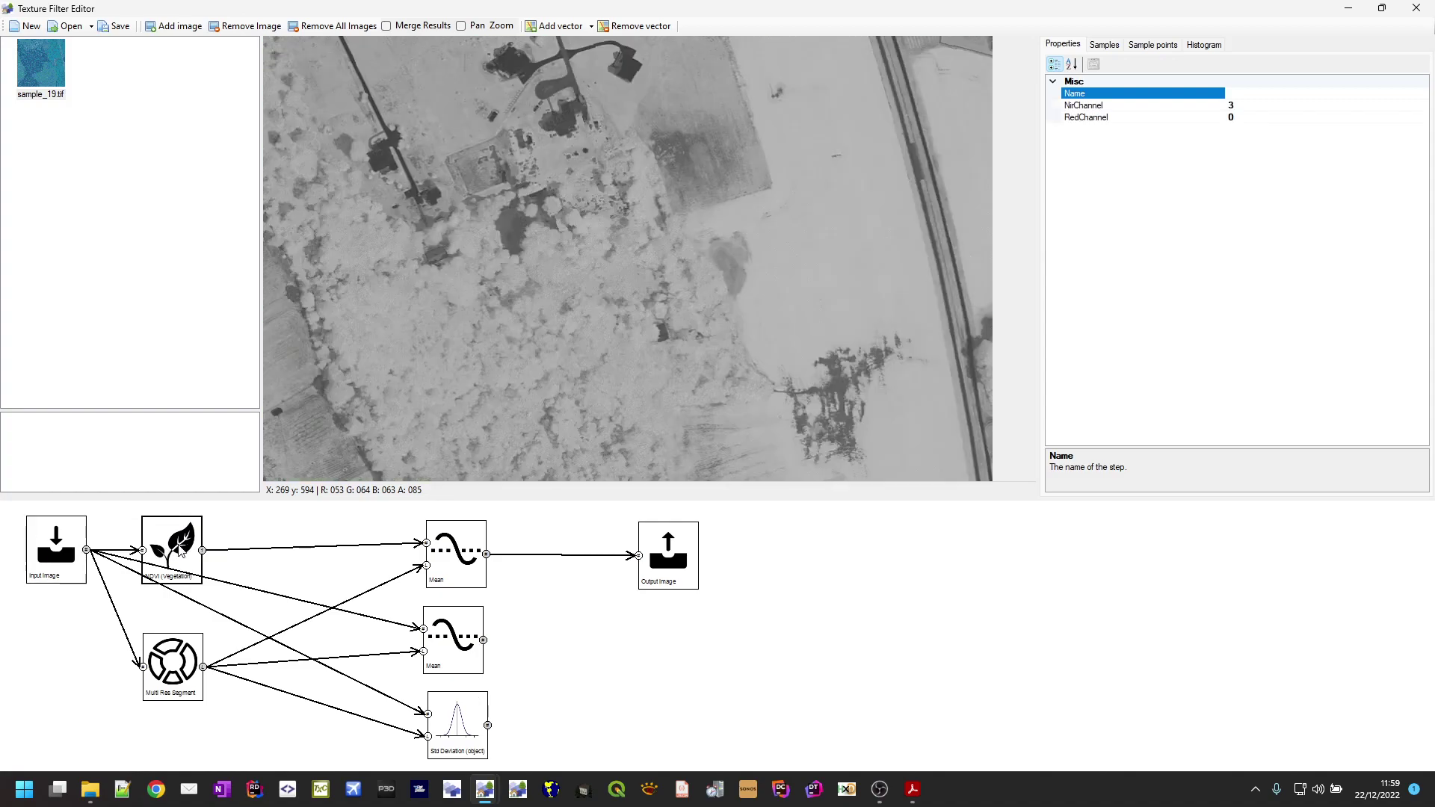
{"action": "left_click", "coordinate": [166, 679]}
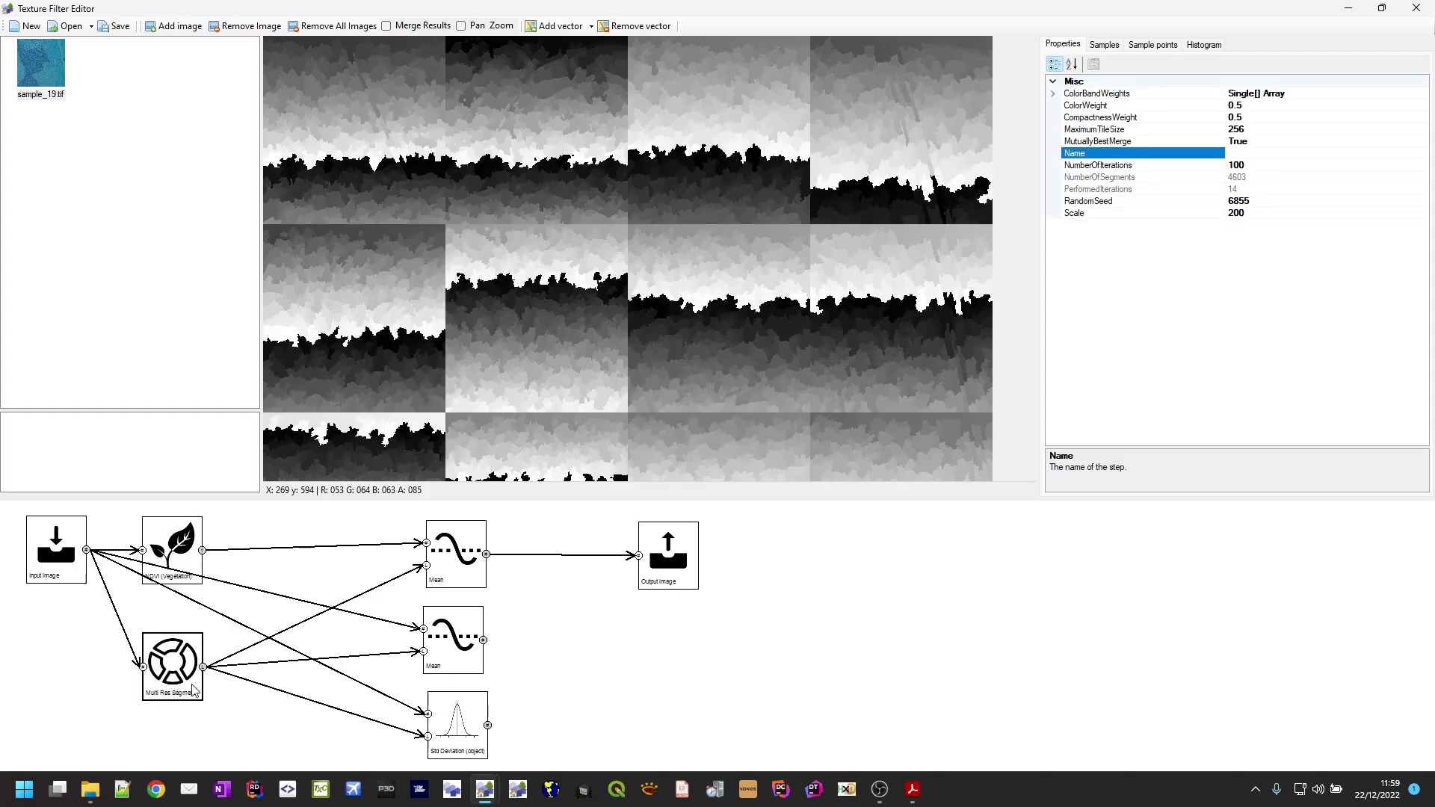
{"action": "left_click", "coordinate": [452, 654]}
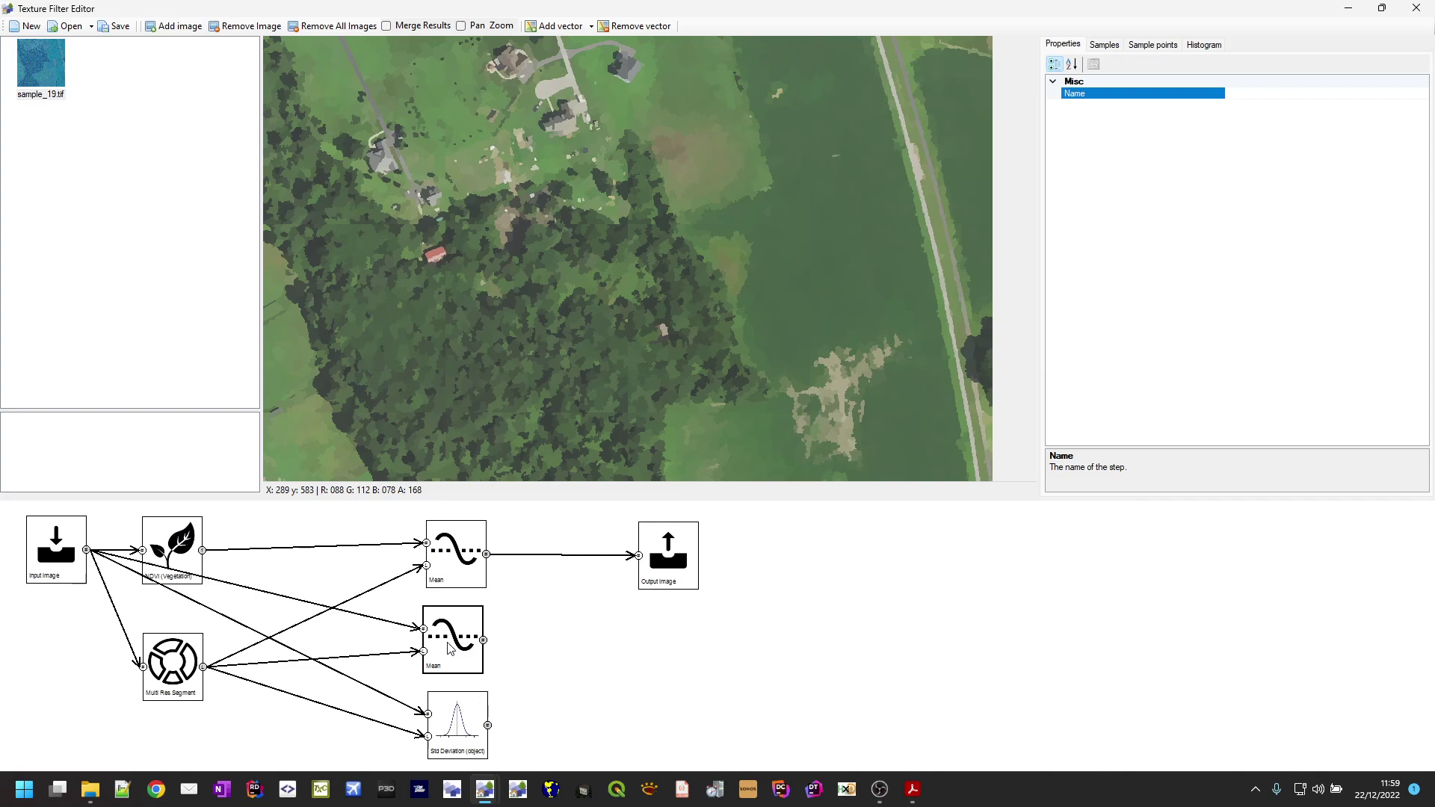
{"action": "left_click", "coordinate": [455, 560]}
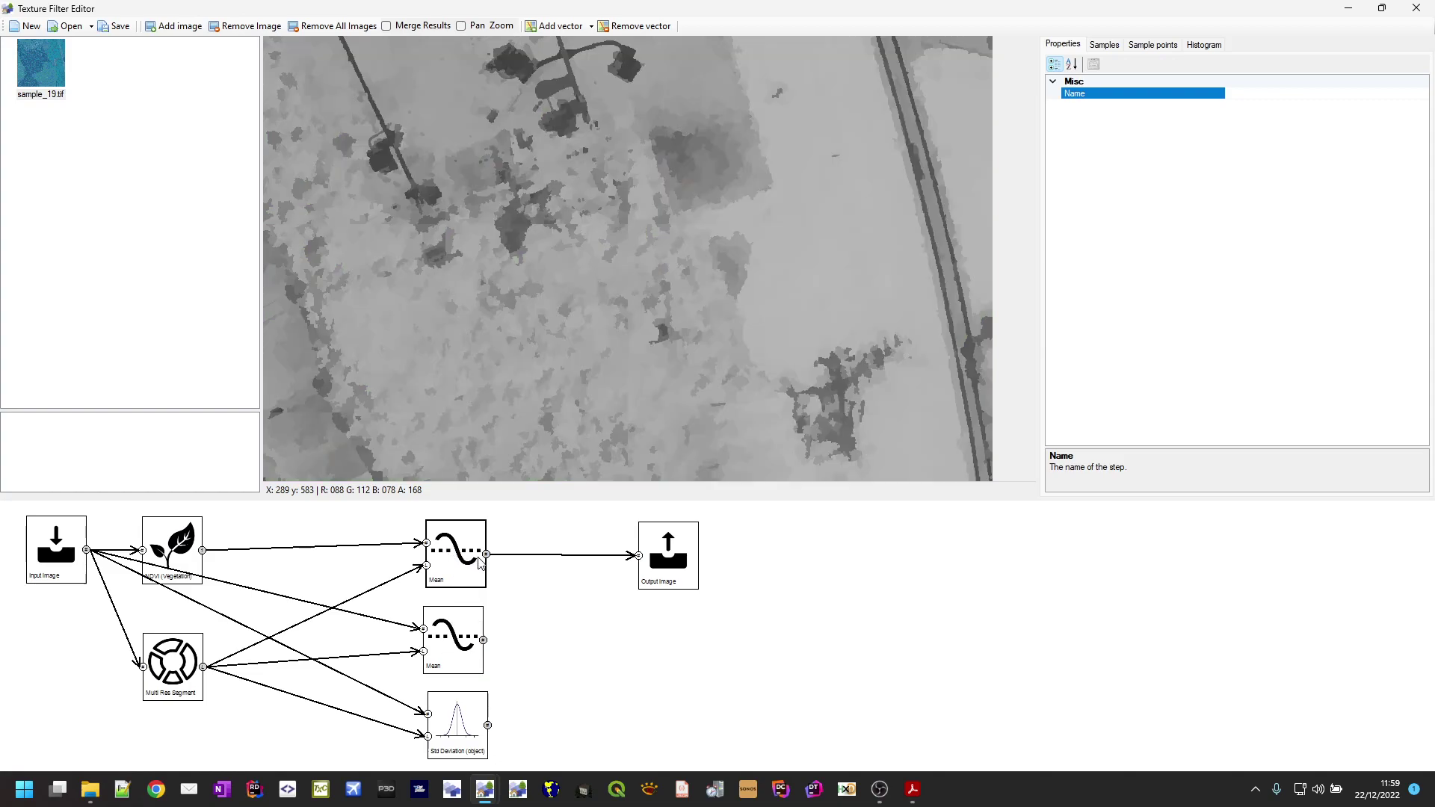
{"action": "left_click", "coordinate": [466, 726]}
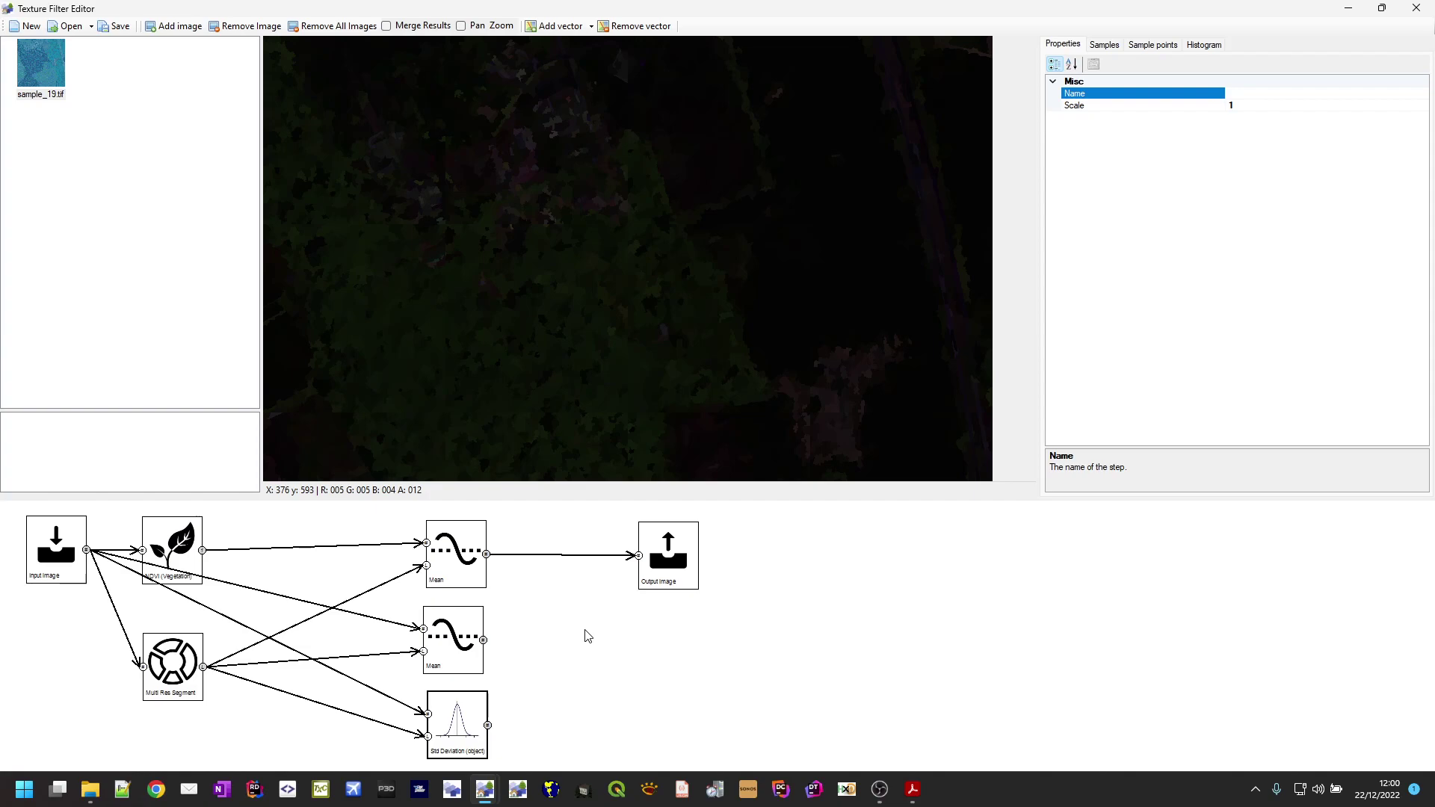
Move the Output Image node farther along the graph and place a new SVM node just before it.
{"action": "left_click_drag", "start_coordinate": [656, 568], "coordinate": [813, 571]}
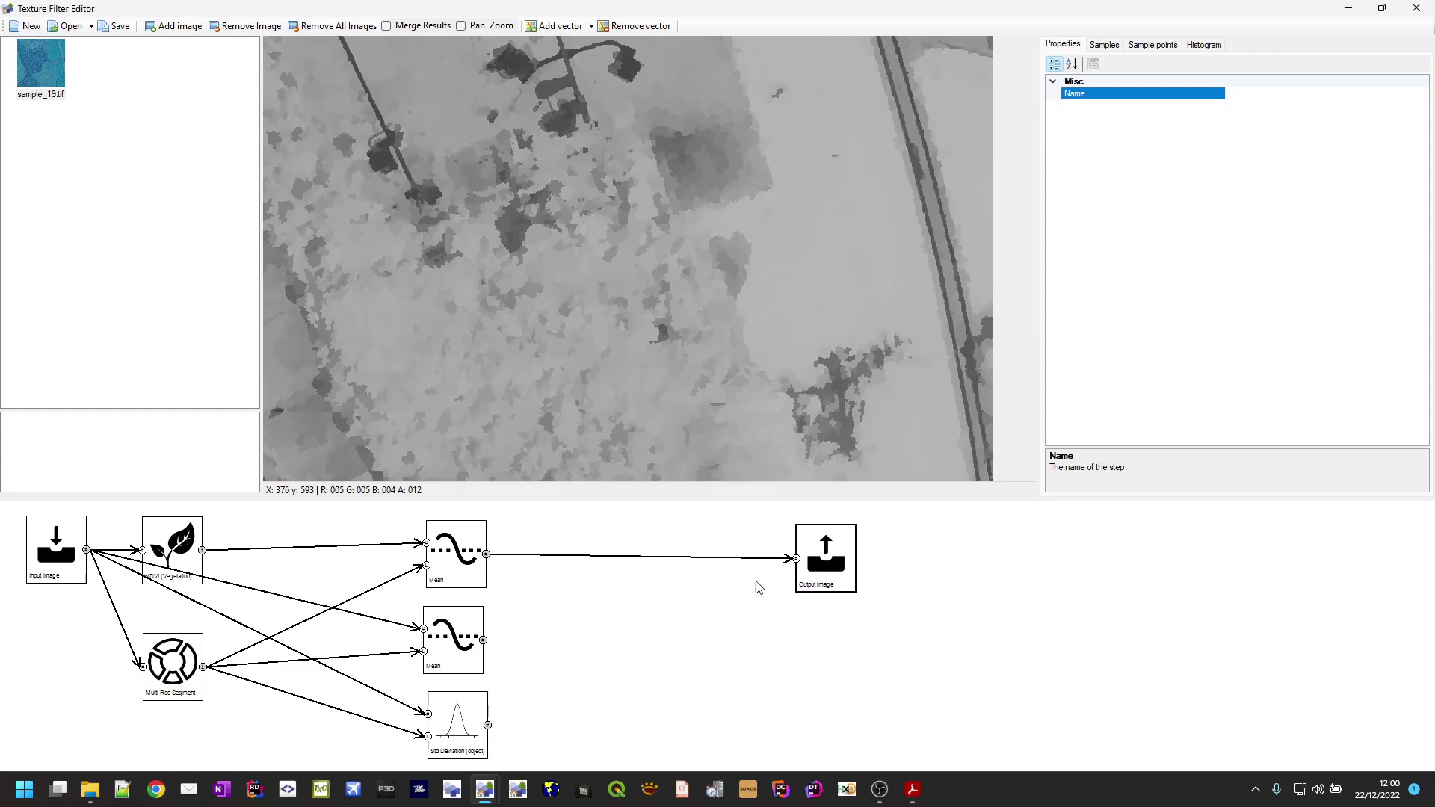
{"action": "right_click", "coordinate": [665, 611]}
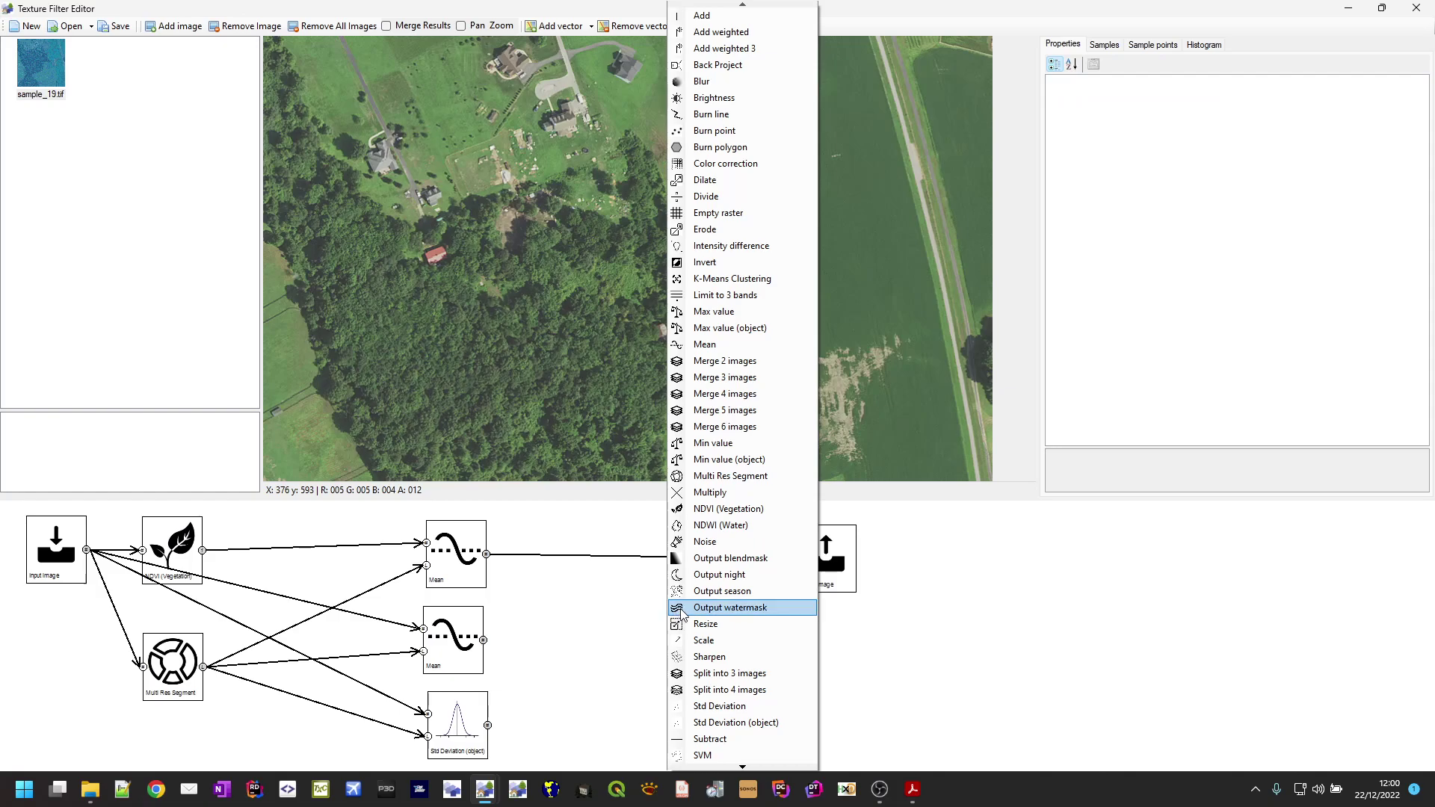
{"action": "left_click", "coordinate": [724, 754]}
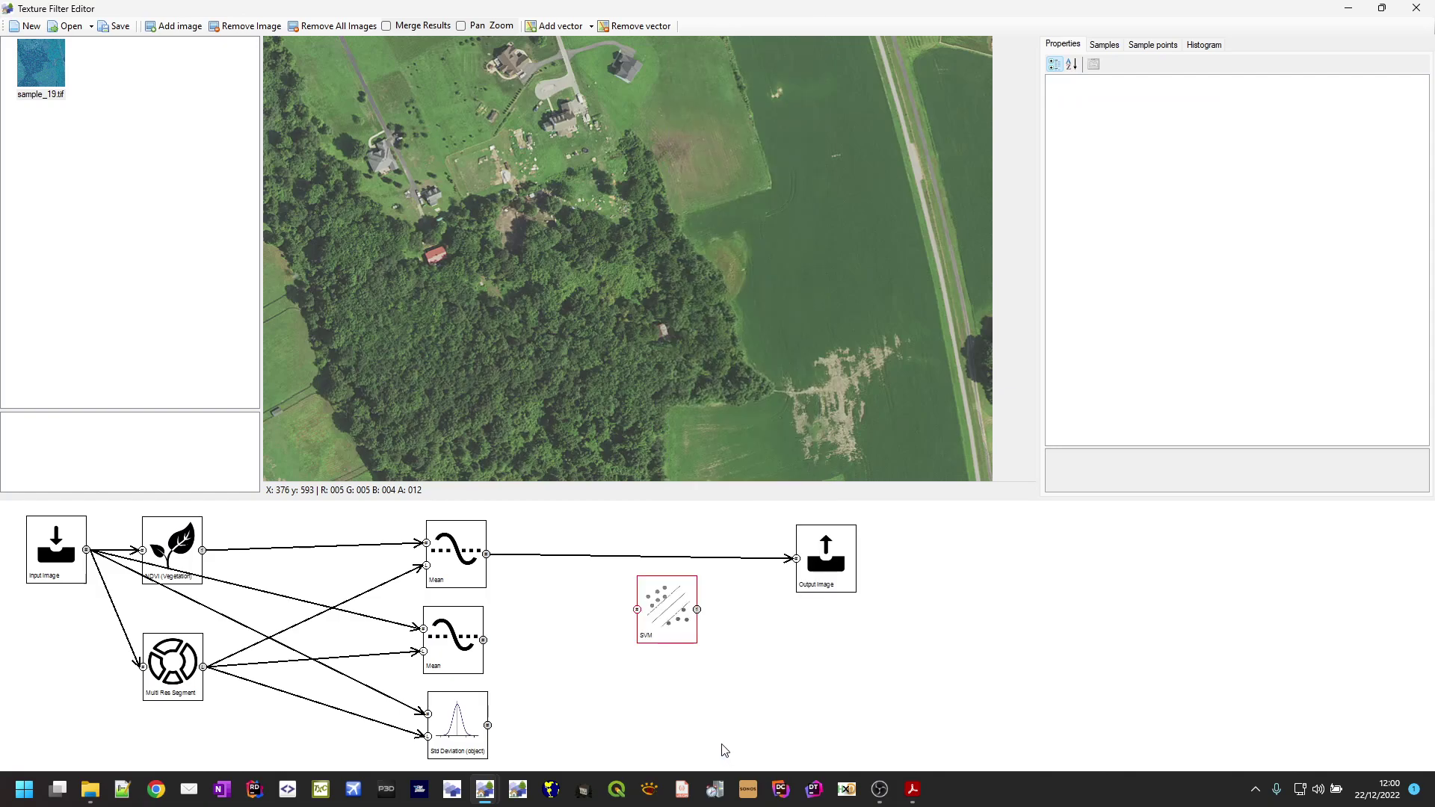
{"action": "left_click_drag", "start_coordinate": [672, 622], "coordinate": [696, 574]}
{"action": "left_click_drag", "start_coordinate": [688, 572], "coordinate": [692, 572]}
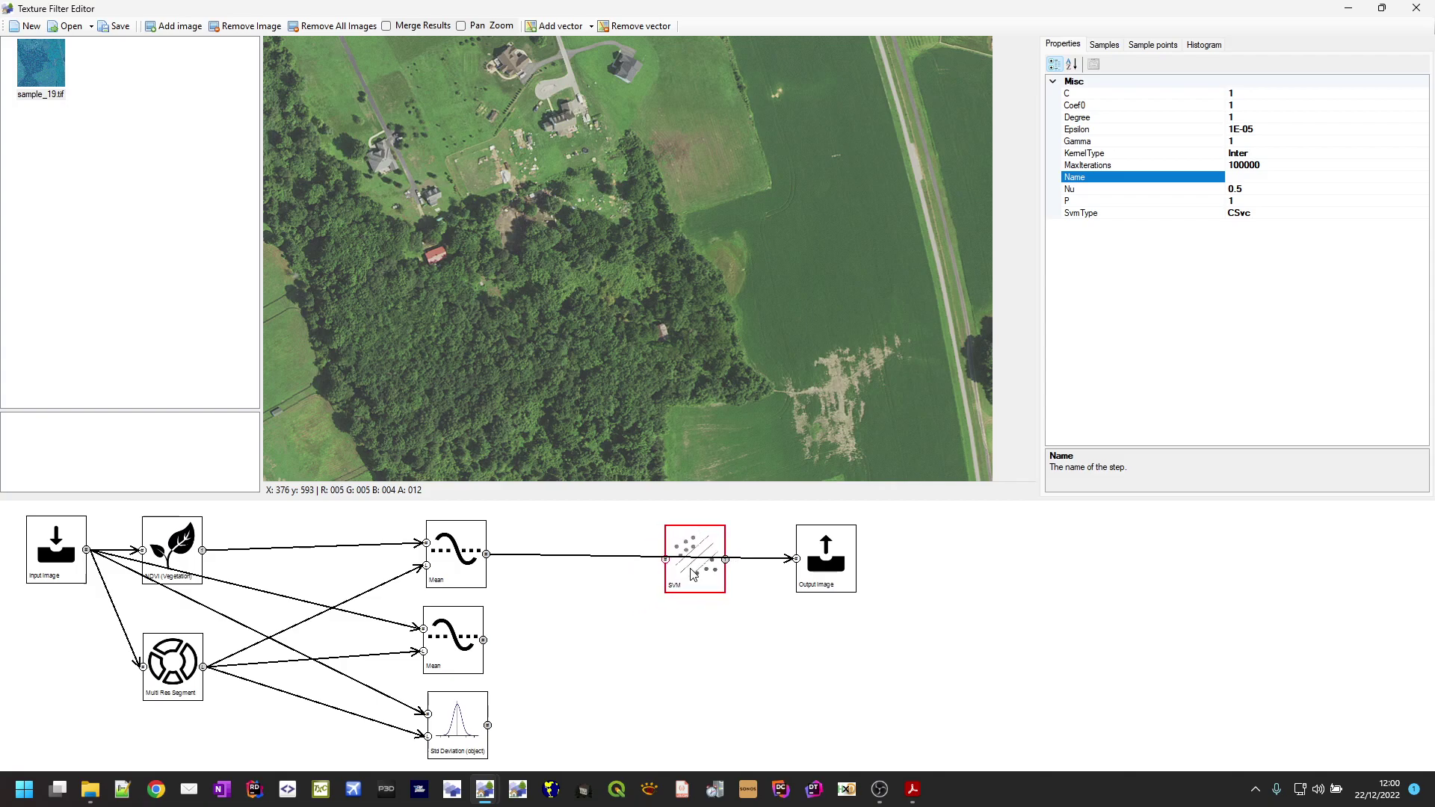
Add a Merge 3 images node between the Mean nodes and the SVM node.
{"action": "right_click", "coordinate": [641, 663]}
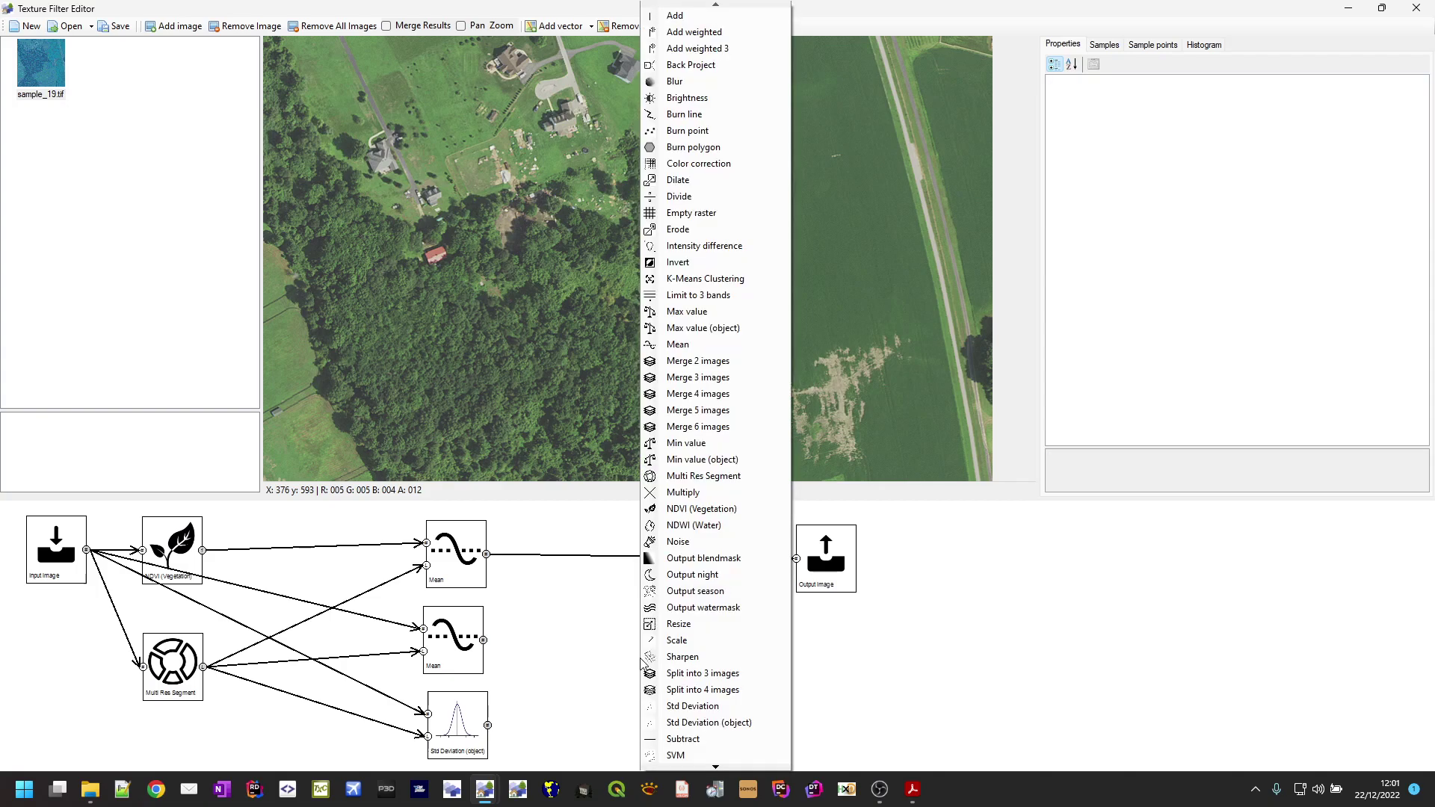
{"action": "left_click", "coordinate": [706, 383]}
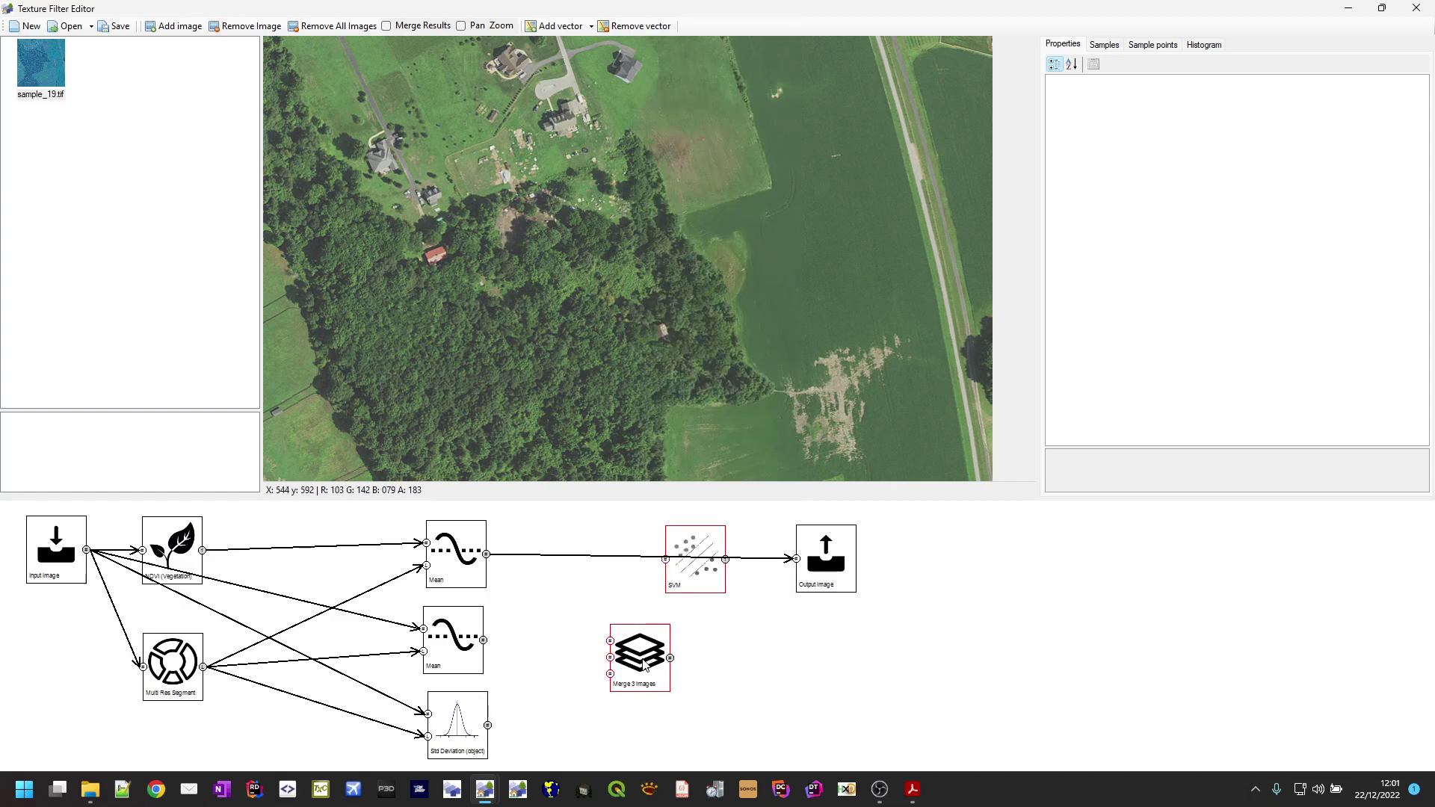
{"action": "left_click_drag", "start_coordinate": [643, 664], "coordinate": [601, 605]}
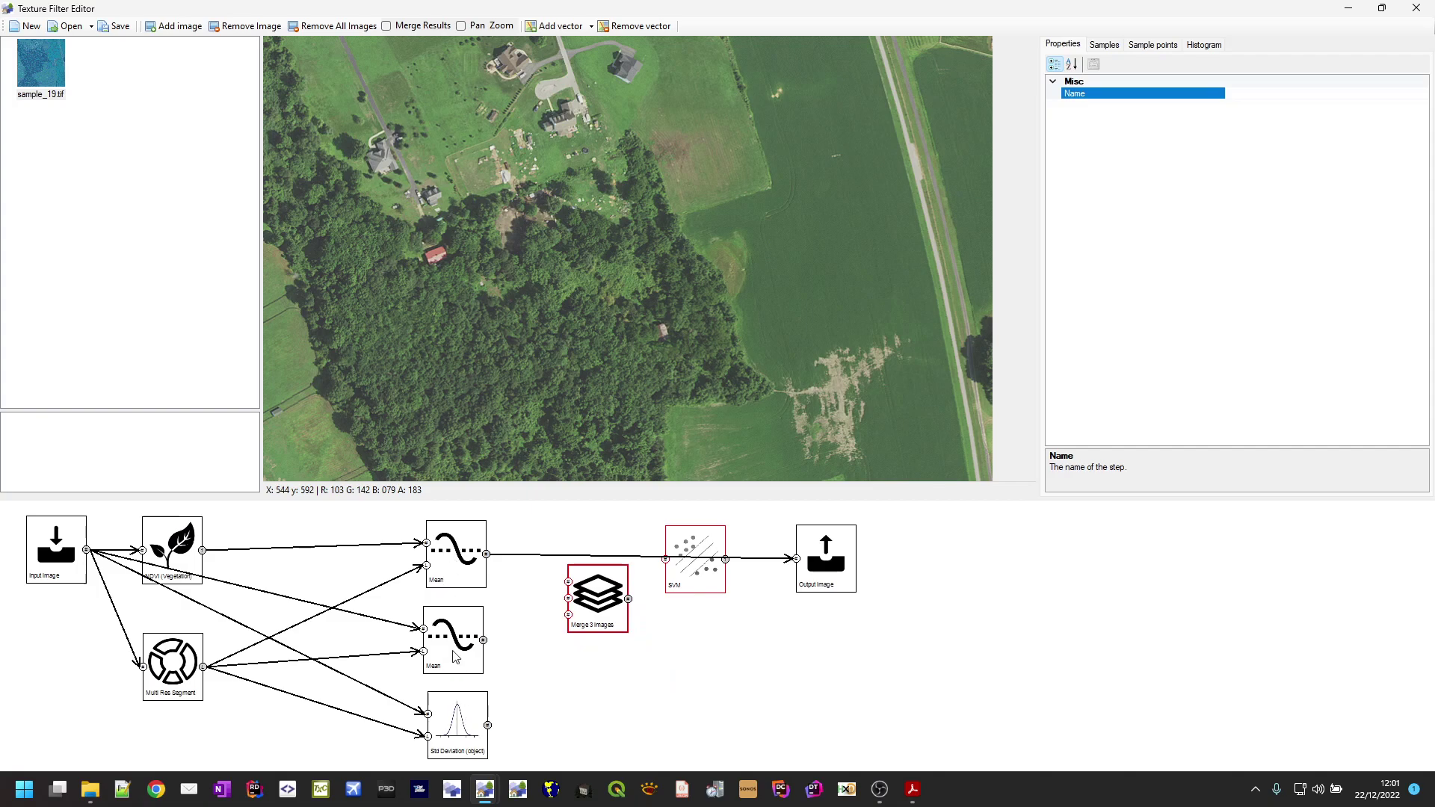
Connect the lower Mean, Std Deviation (object) and upper Mean, in that order, to the three inputs of Merge 3 images.
{"action": "left_click_drag", "start_coordinate": [483, 640], "coordinate": [569, 581]}
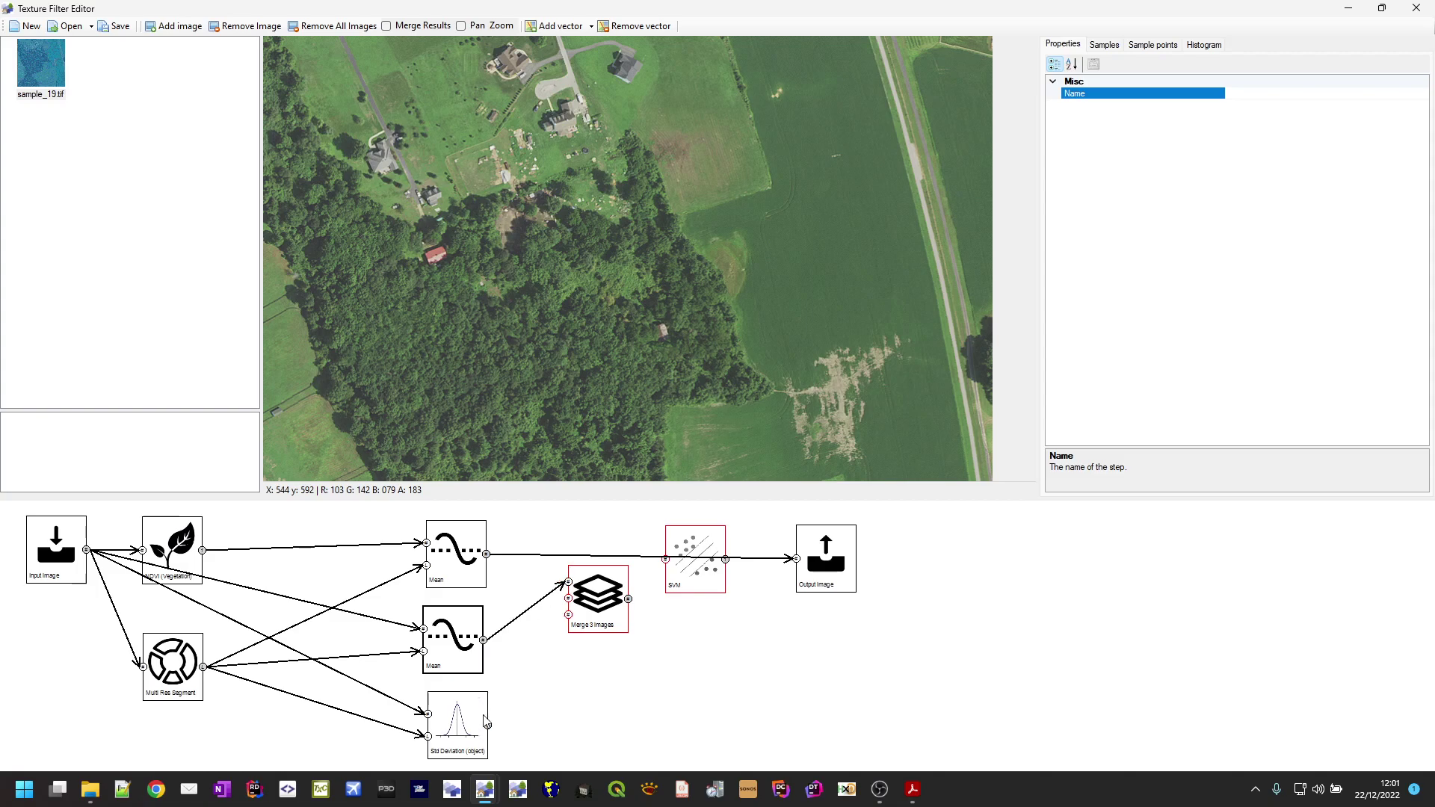
{"action": "left_click_drag", "start_coordinate": [487, 725], "coordinate": [569, 599]}
{"action": "left_click_drag", "start_coordinate": [485, 554], "coordinate": [570, 617]}
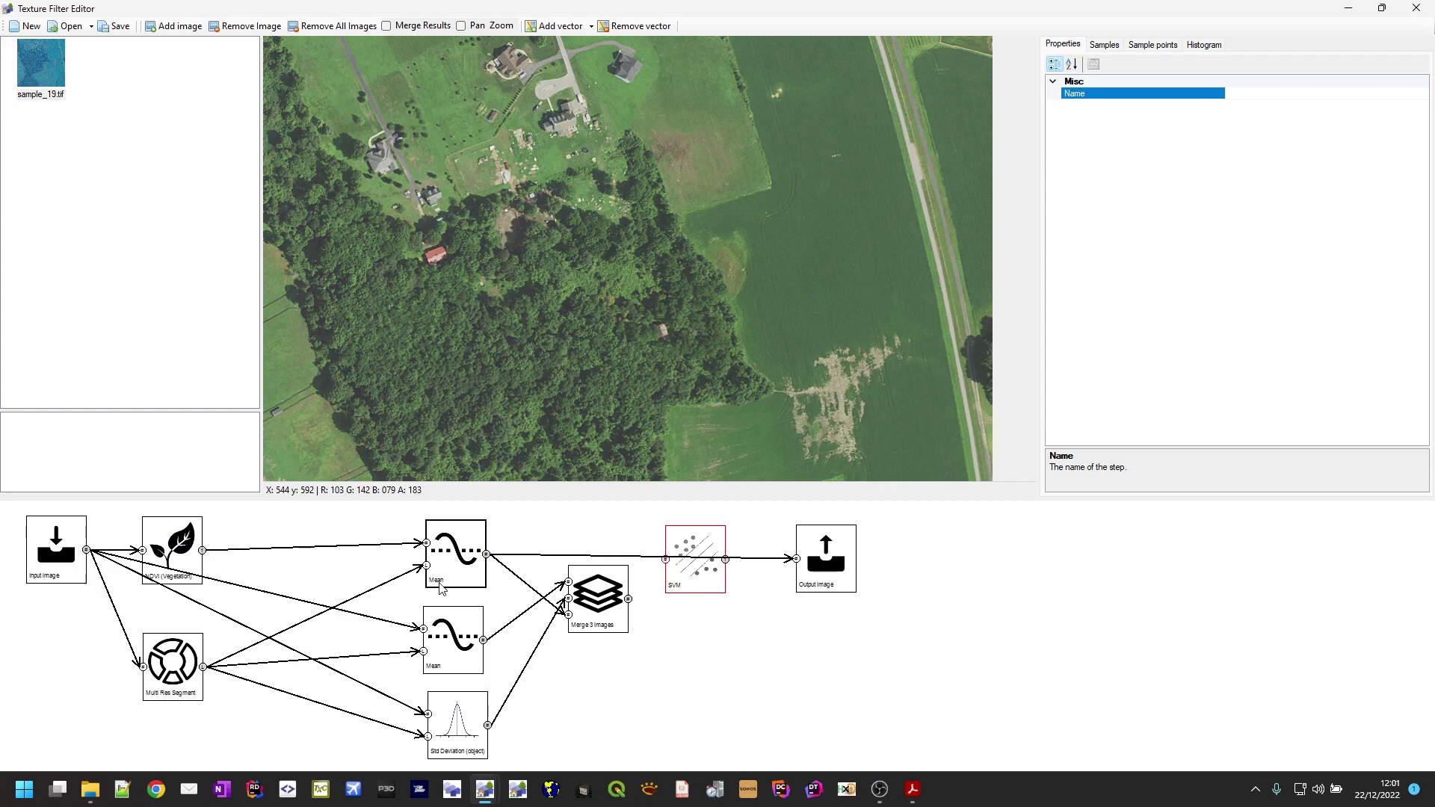
{"action": "left_click_drag", "start_coordinate": [597, 611], "coordinate": [584, 610]}
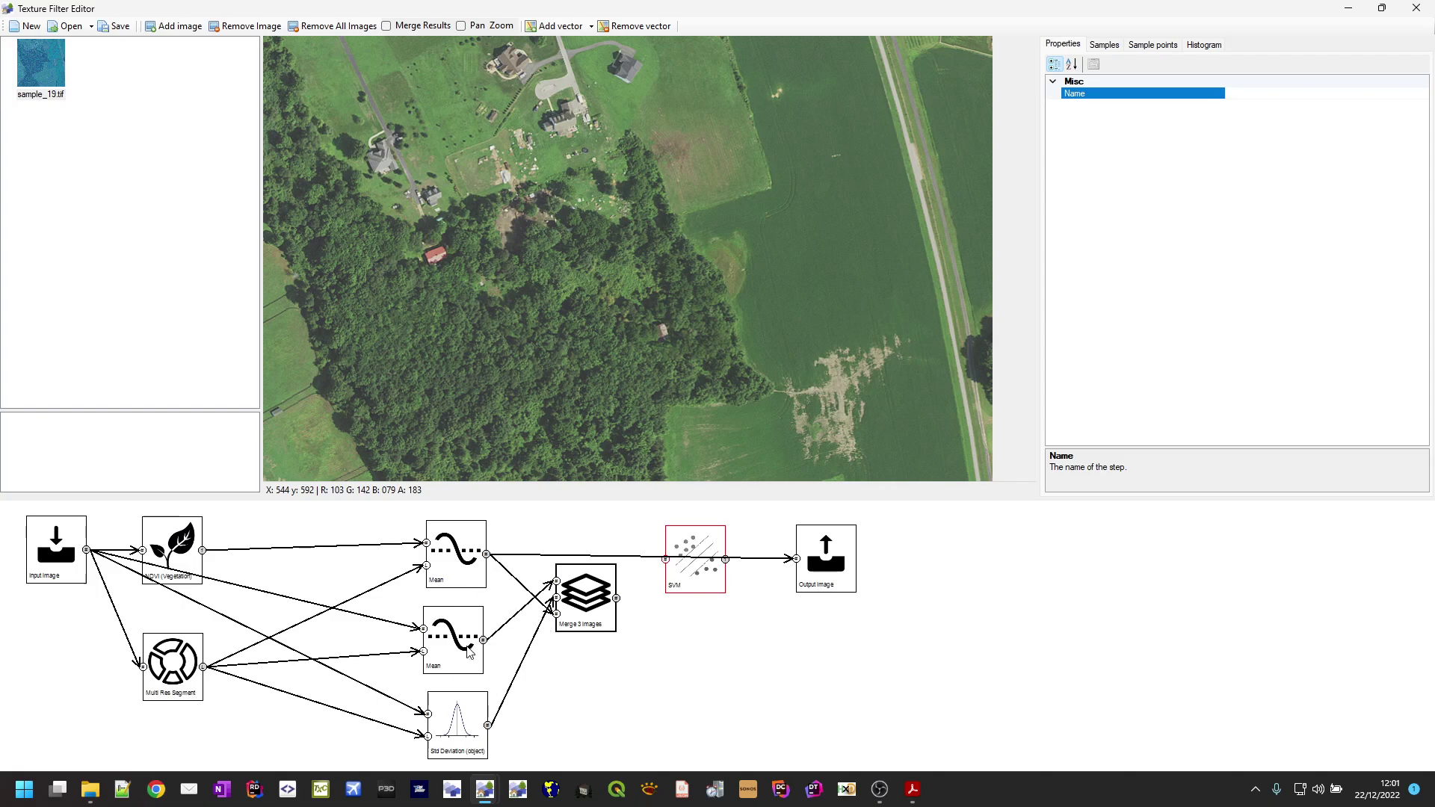
Connect Merge 3 images to the SVM node and the SVM to Output Image, and display the input image.
{"action": "left_click_drag", "start_coordinate": [616, 599], "coordinate": [661, 562]}
{"action": "left_click_drag", "start_coordinate": [726, 560], "coordinate": [797, 557]}
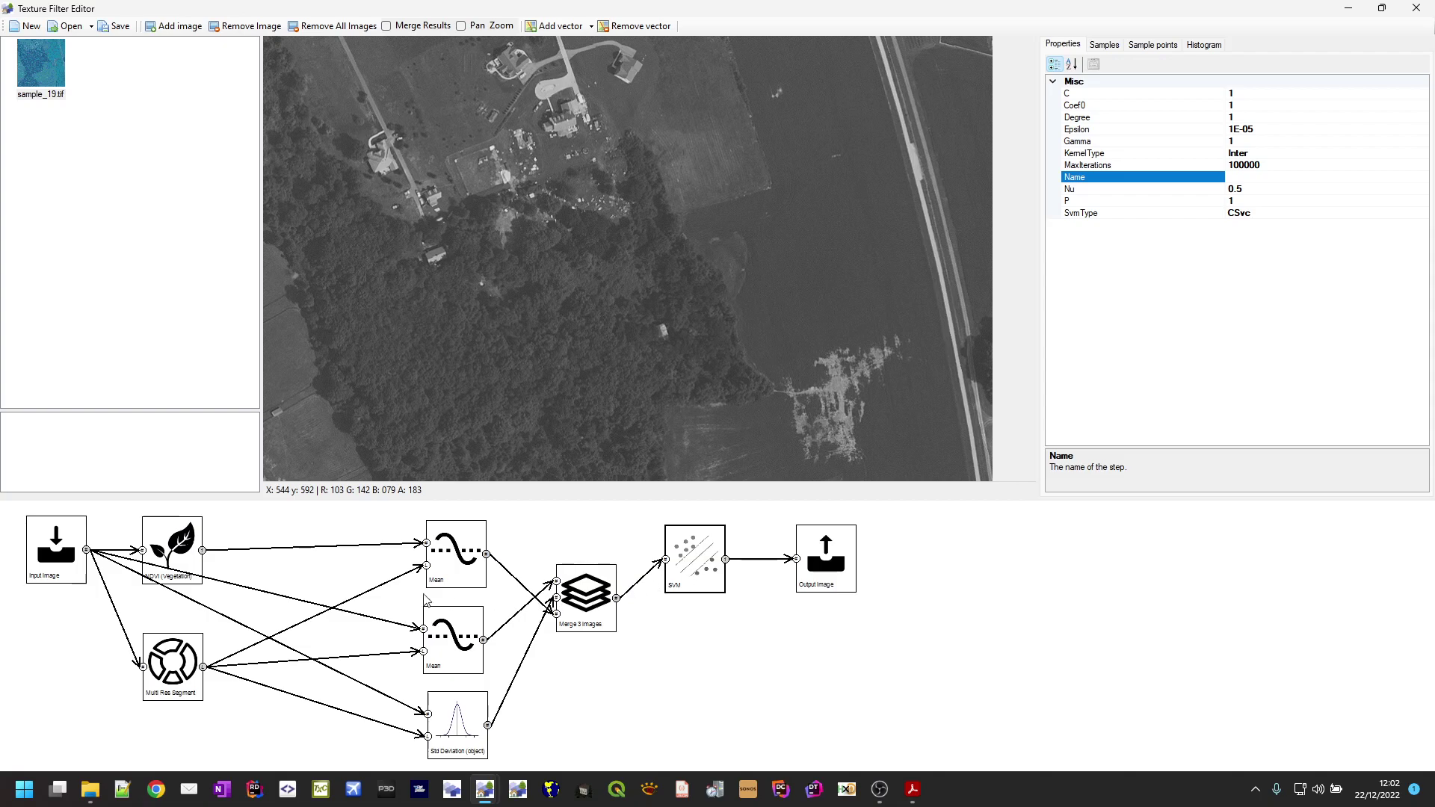
{"action": "left_click", "coordinate": [58, 560]}
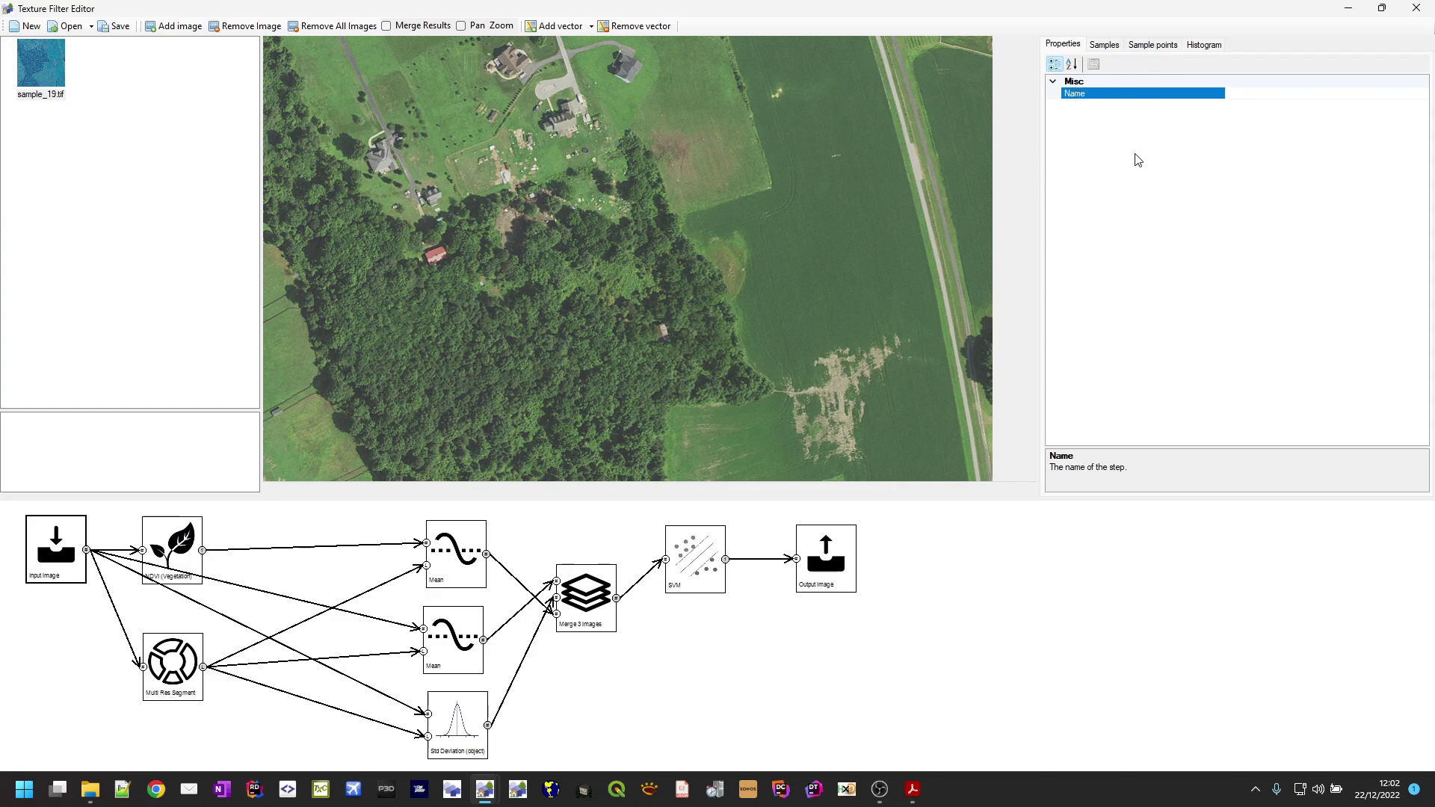
Place nine class 1 sample points spread across the forest area of sample_19.tif.
{"action": "left_click", "coordinate": [1152, 46]}
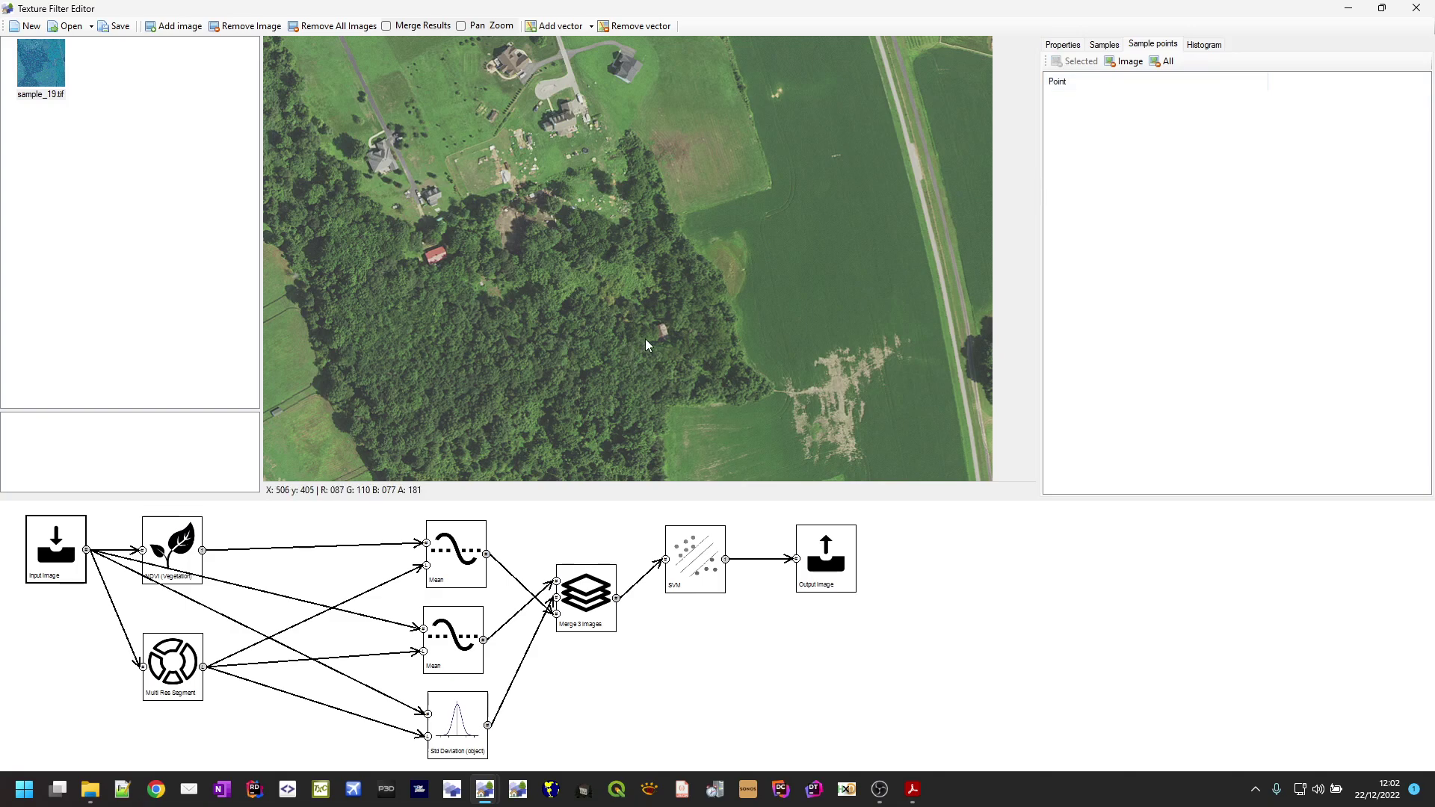
{"action": "left_click", "coordinate": [480, 451]}
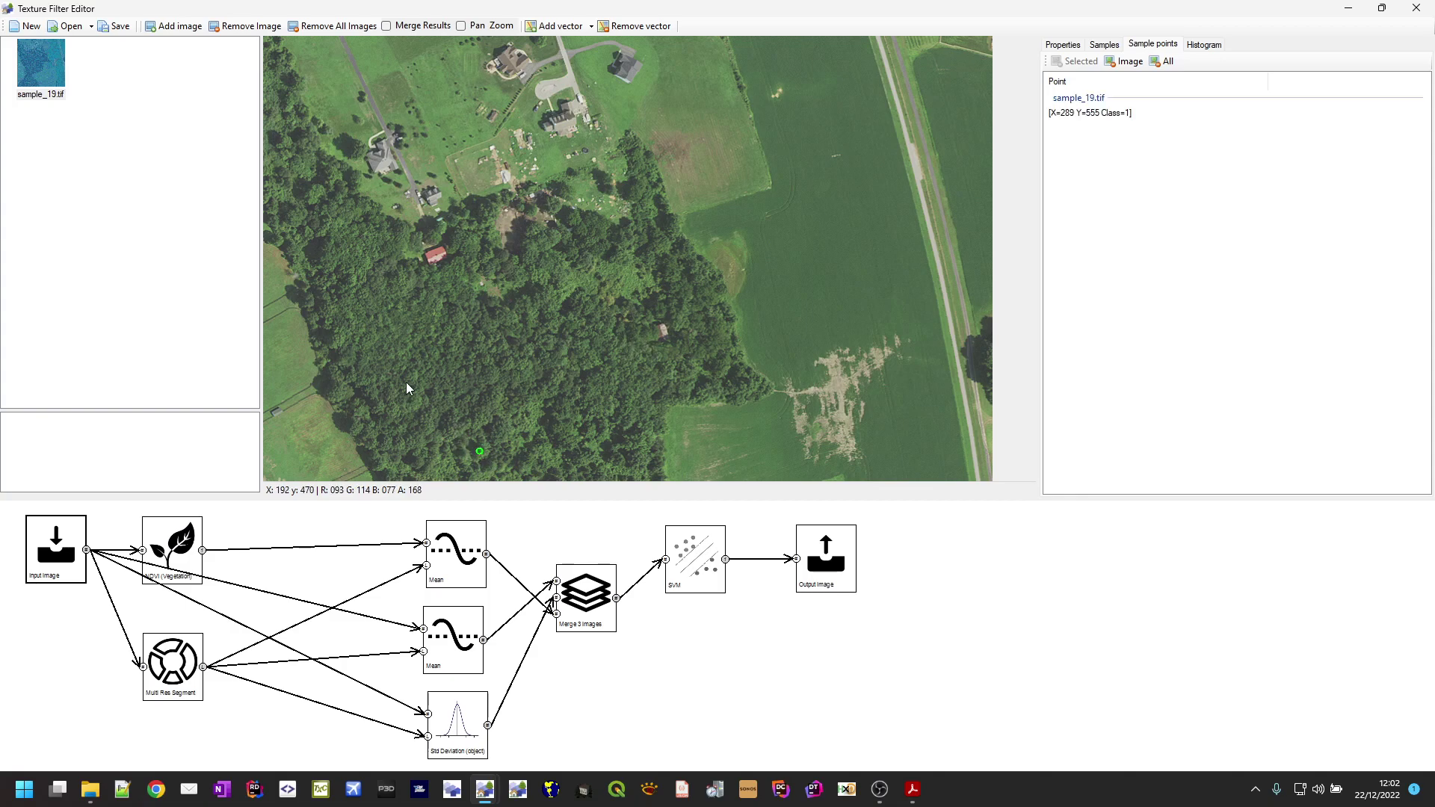
{"action": "left_click", "coordinate": [399, 362]}
{"action": "left_click", "coordinate": [344, 240]}
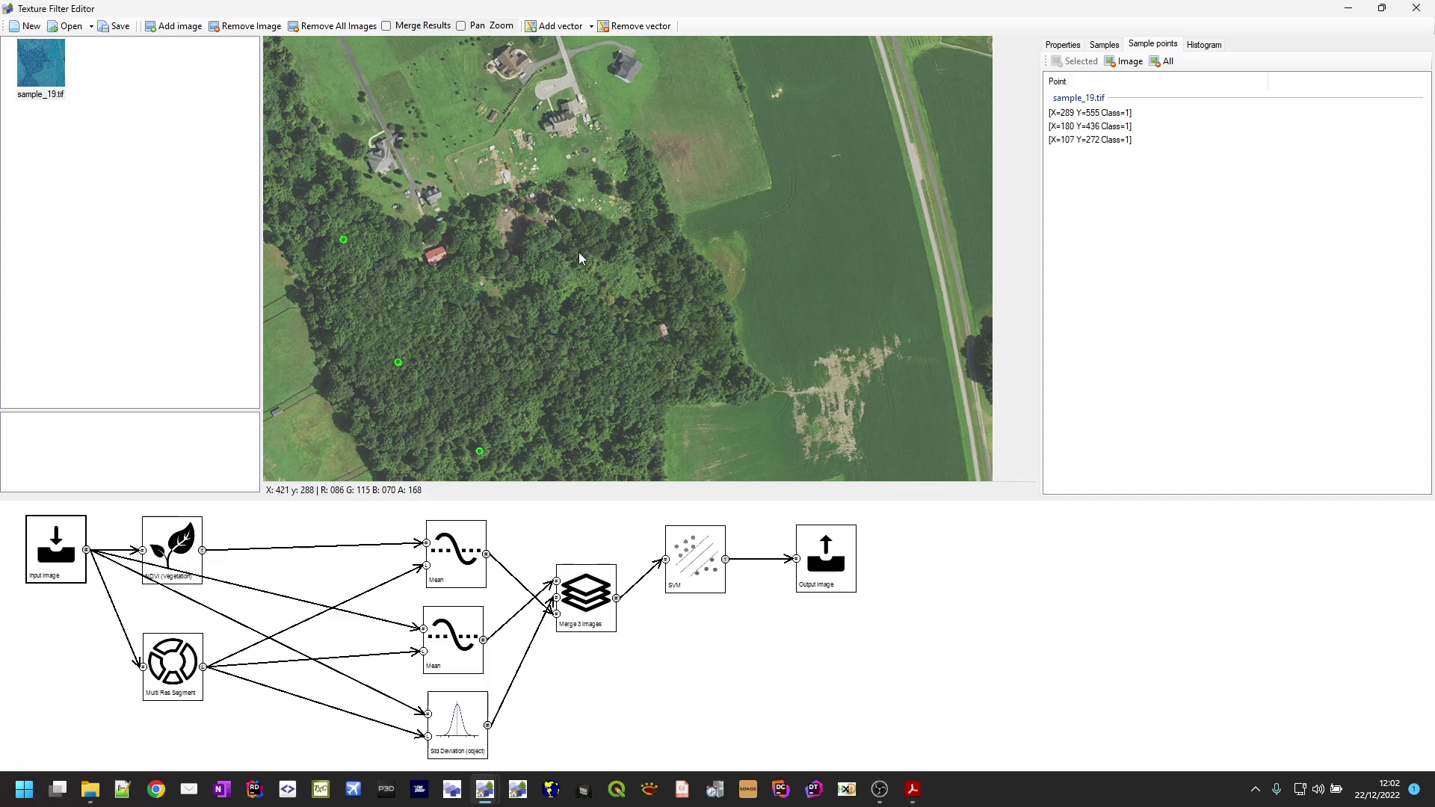
{"action": "left_click", "coordinate": [699, 353]}
{"action": "left_click", "coordinate": [635, 415]}
{"action": "left_click", "coordinate": [562, 347]}
{"action": "left_click", "coordinate": [539, 245]}
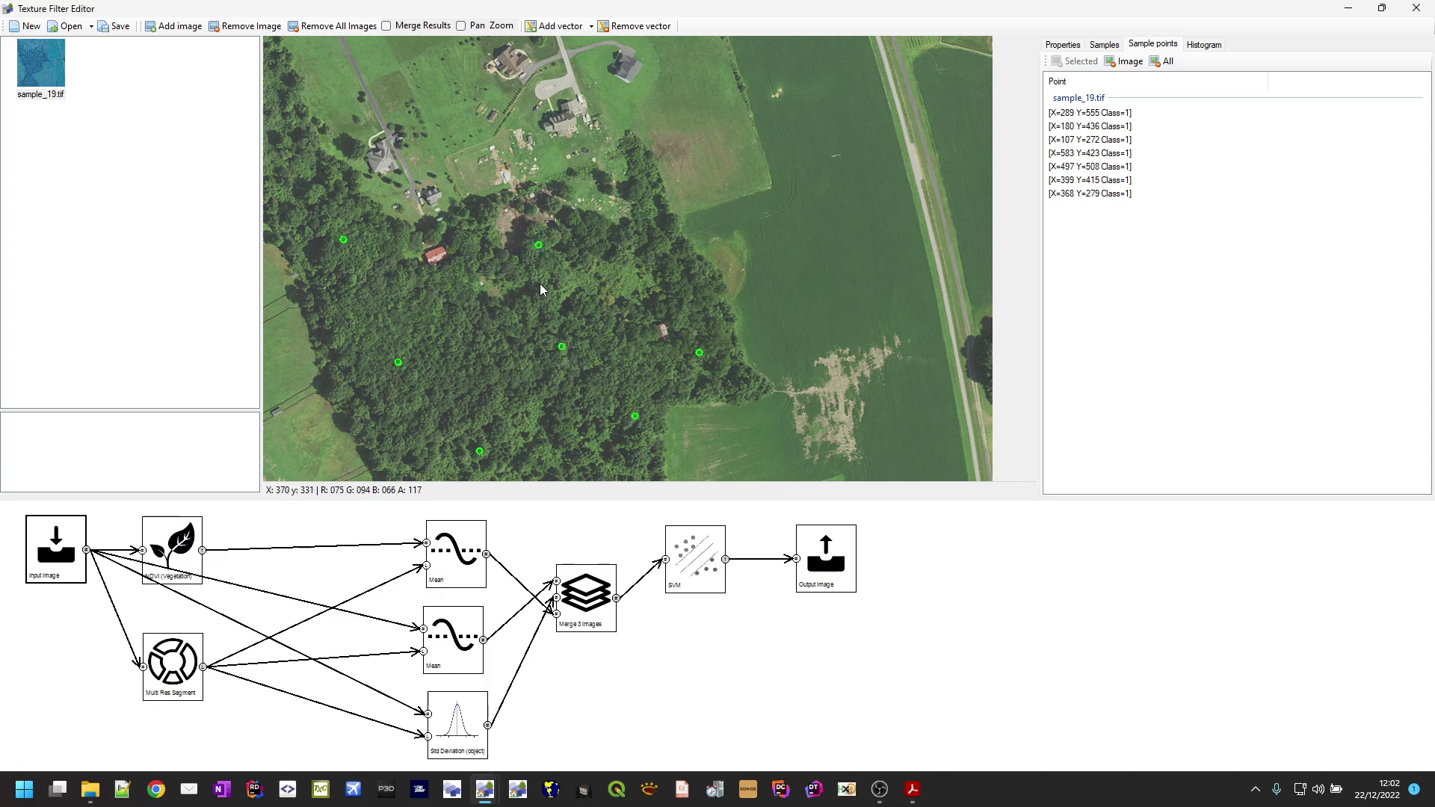
{"action": "left_click", "coordinate": [396, 444]}
{"action": "left_click", "coordinate": [330, 303]}
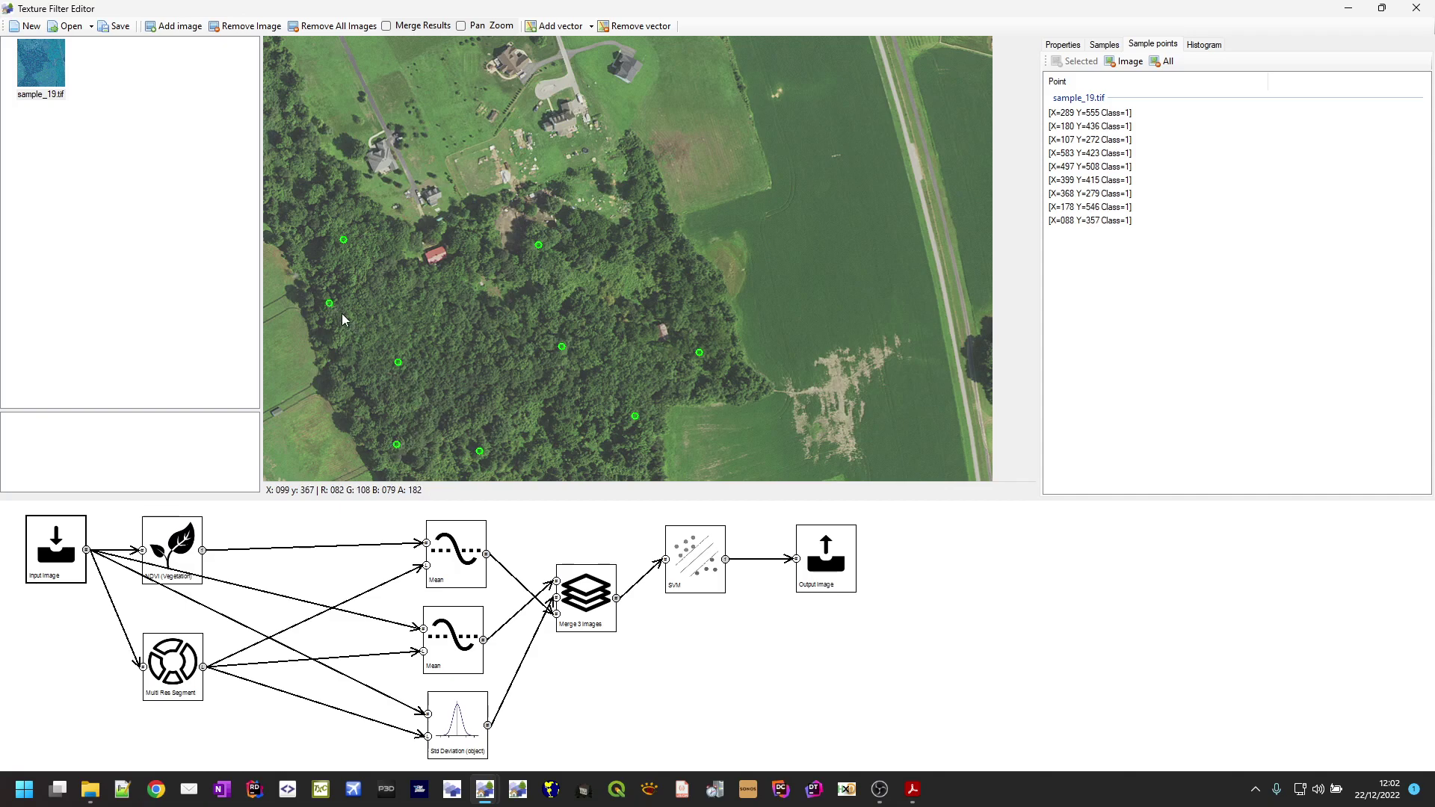
Place thirteen class 0 sample points on the non-forest areas, covering the fields, lawns, driveway and buildings.
{"action": "right_click", "coordinate": [812, 260]}
{"action": "right_click", "coordinate": [838, 134]}
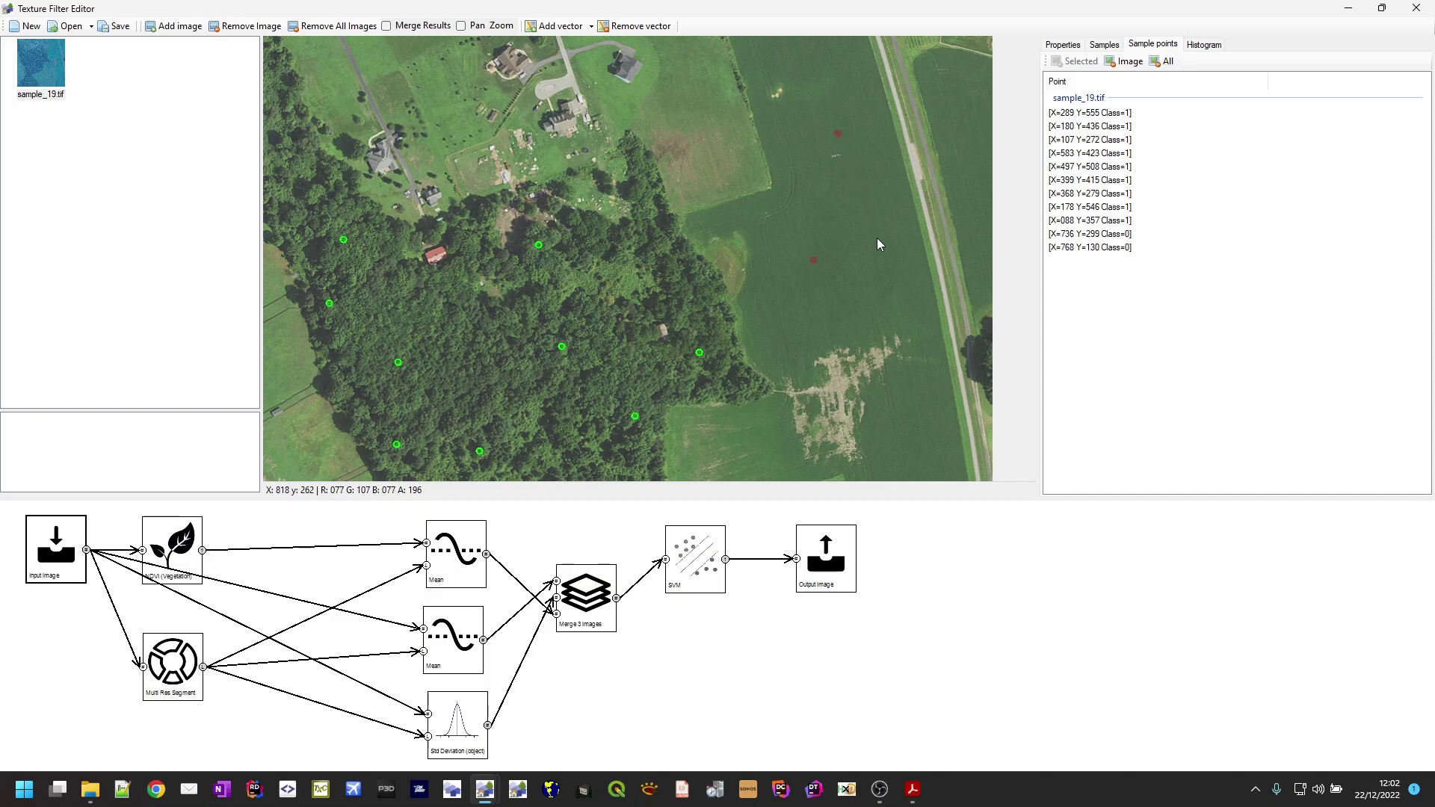
{"action": "right_click", "coordinate": [891, 298]}
{"action": "right_click", "coordinate": [921, 400]}
{"action": "right_click", "coordinate": [720, 164]}
{"action": "right_click", "coordinate": [697, 88]}
{"action": "right_click", "coordinate": [460, 114]}
{"action": "right_click", "coordinate": [544, 88]}
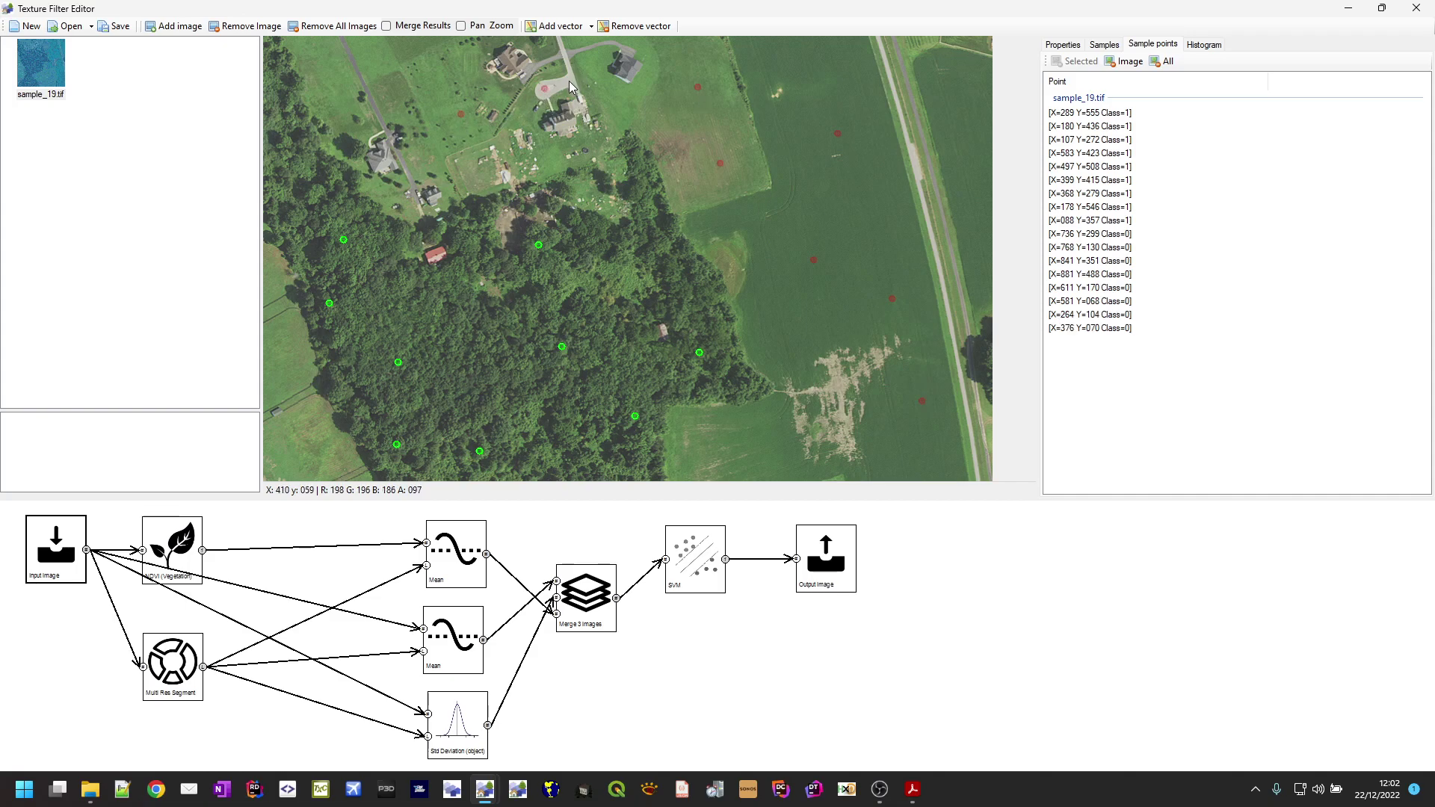
{"action": "right_click", "coordinate": [569, 81]}
{"action": "right_click", "coordinate": [629, 70]}
{"action": "right_click", "coordinate": [379, 167]}
{"action": "right_click", "coordinate": [315, 442]}
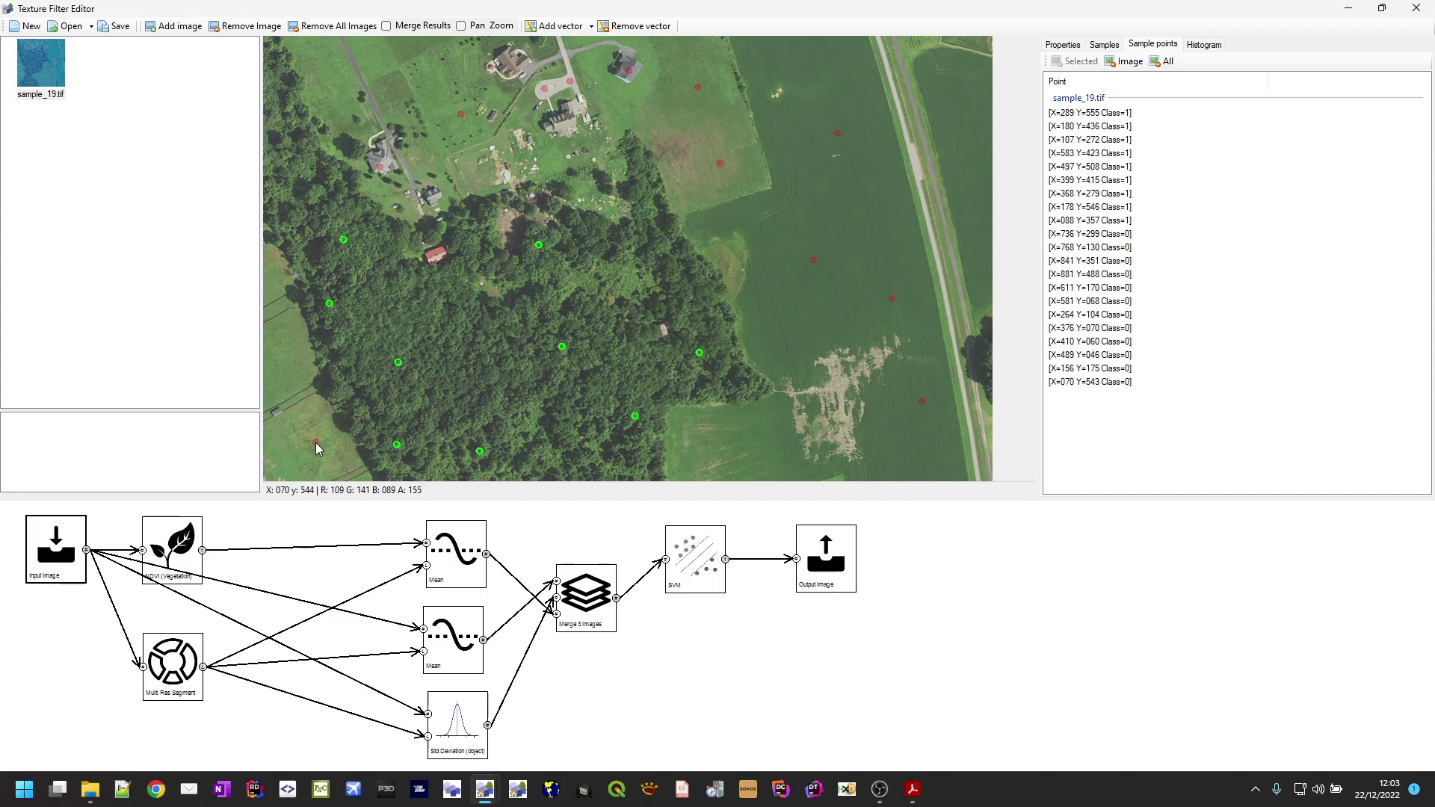
{"action": "right_click", "coordinate": [338, 99]}
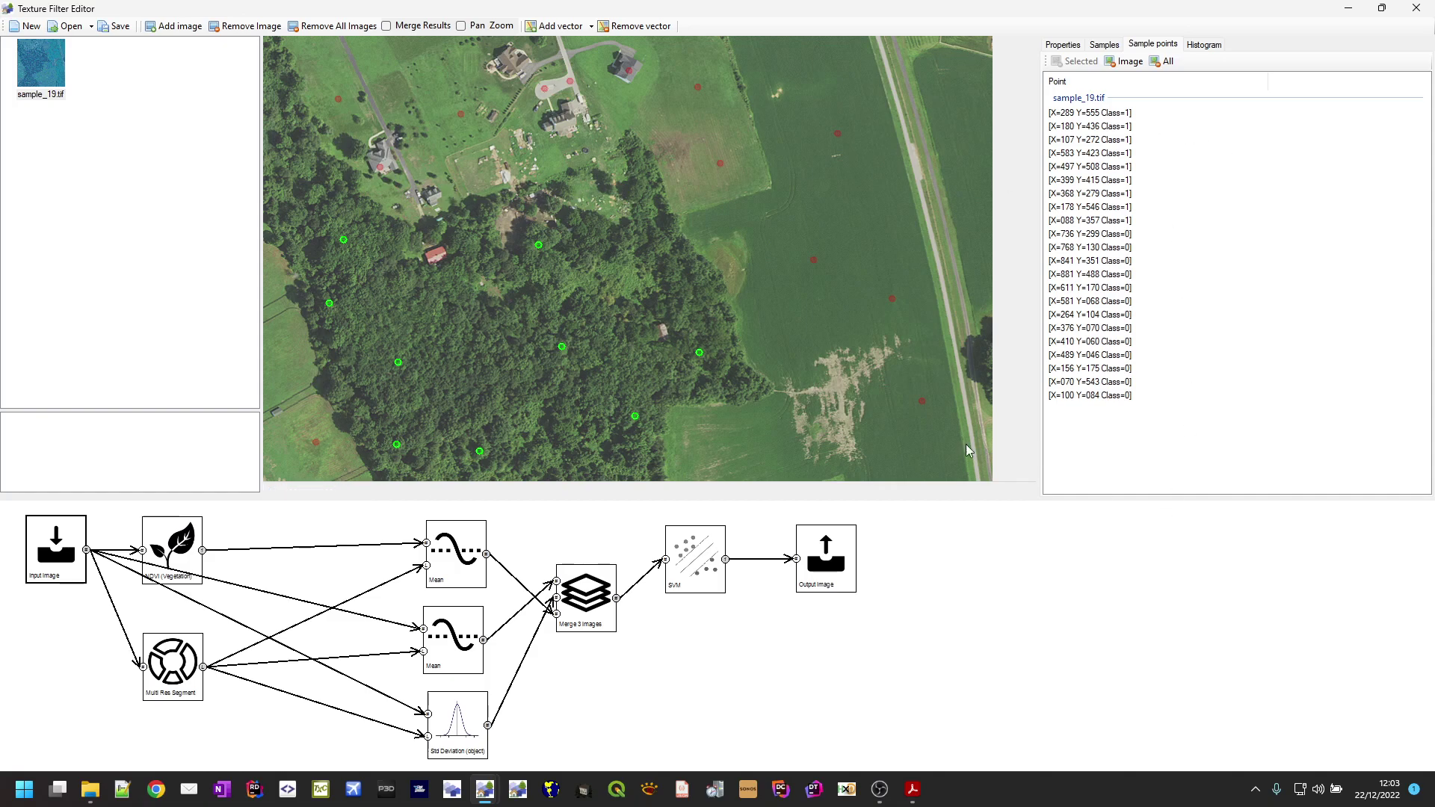
Display the SVM result with Merge Results enabled and compare it against the input image.
{"action": "left_click", "coordinate": [690, 572]}
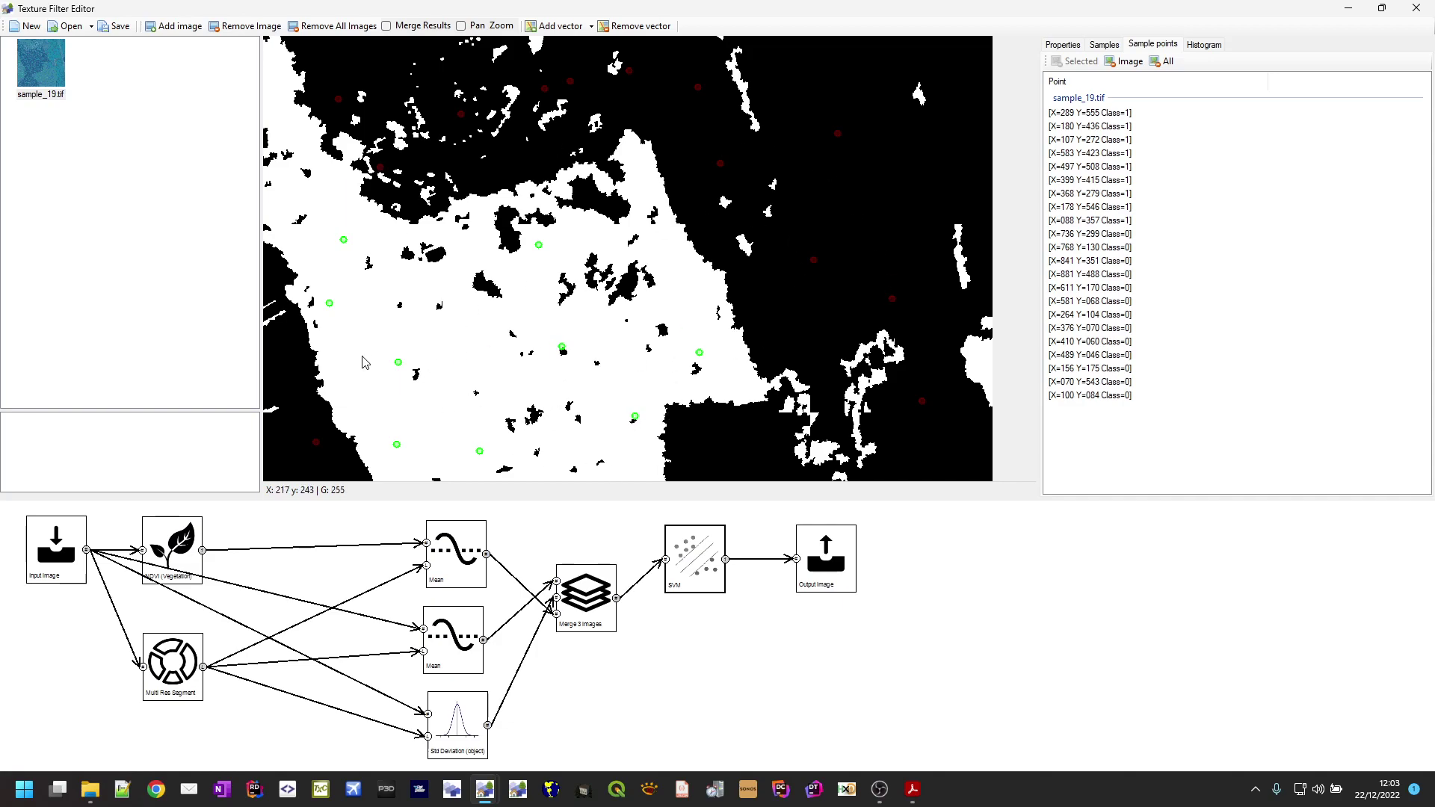
{"action": "left_click", "coordinate": [411, 27]}
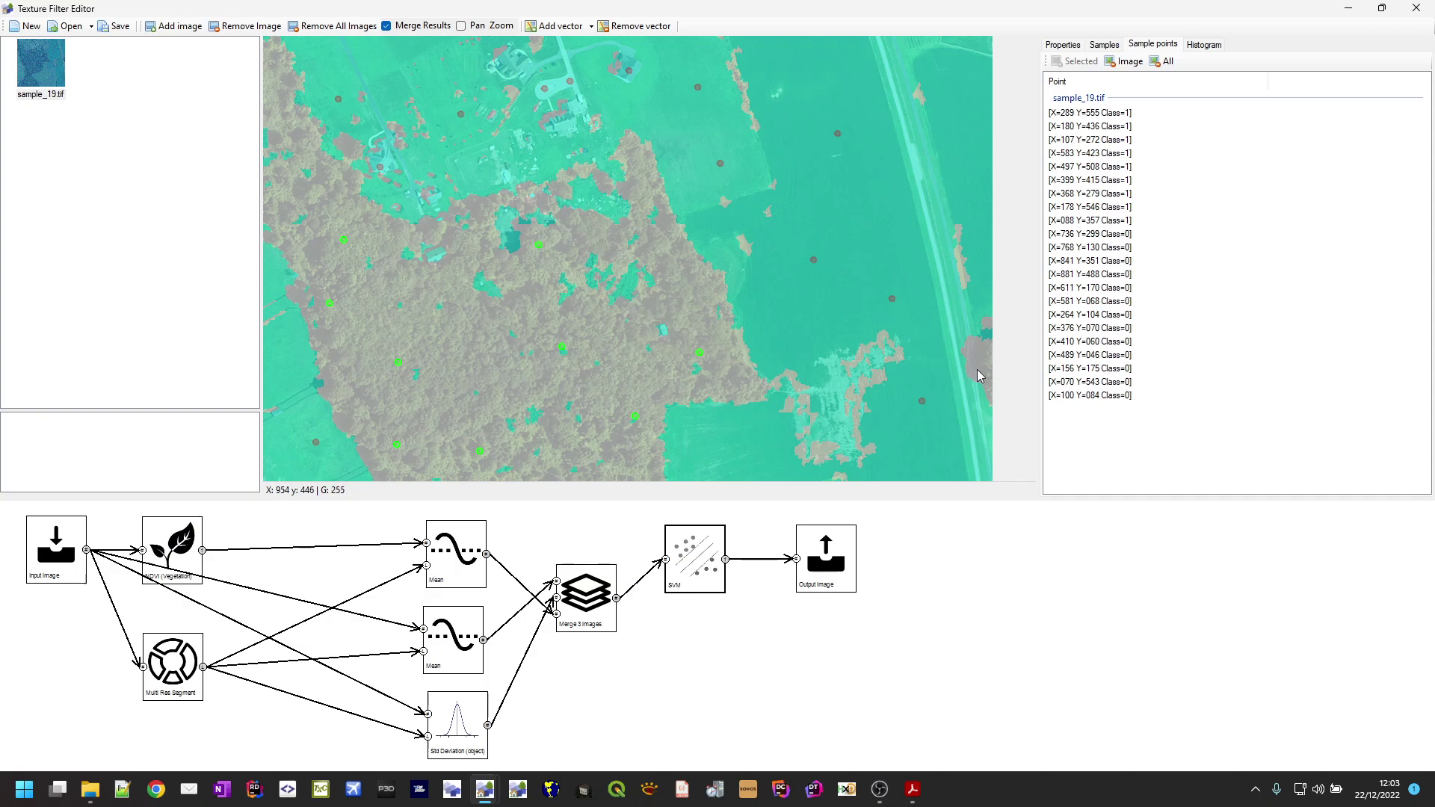
{"action": "left_click", "coordinate": [54, 549]}
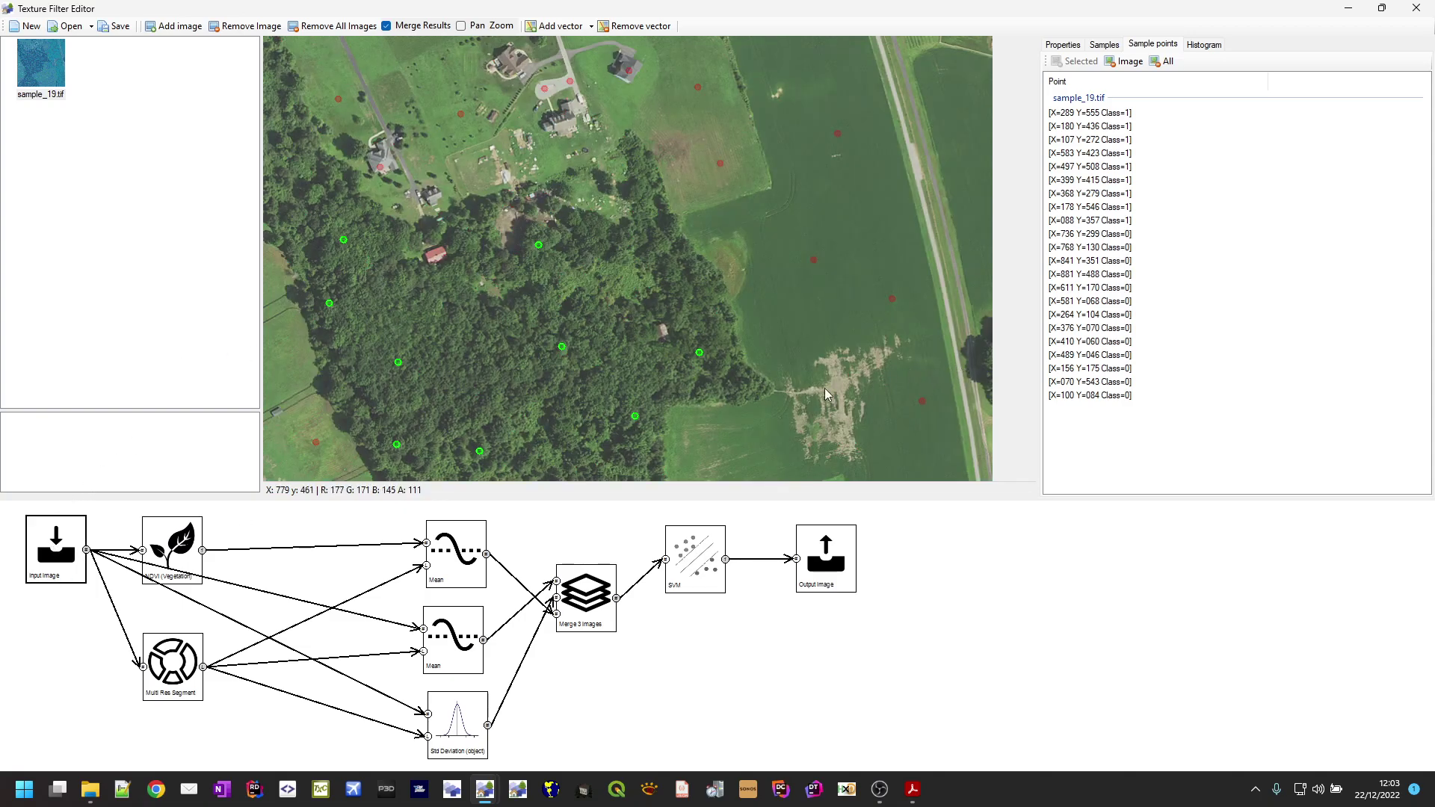
{"action": "left_click", "coordinate": [695, 570]}
Add seven class 0 sample points on the bare field patch, field edges and upper house, and recompute the SVM result.
{"action": "left_click", "coordinate": [824, 458]}
{"action": "left_click", "coordinate": [878, 380]}
{"action": "left_click", "coordinate": [851, 366]}
{"action": "left_click", "coordinate": [796, 387]}
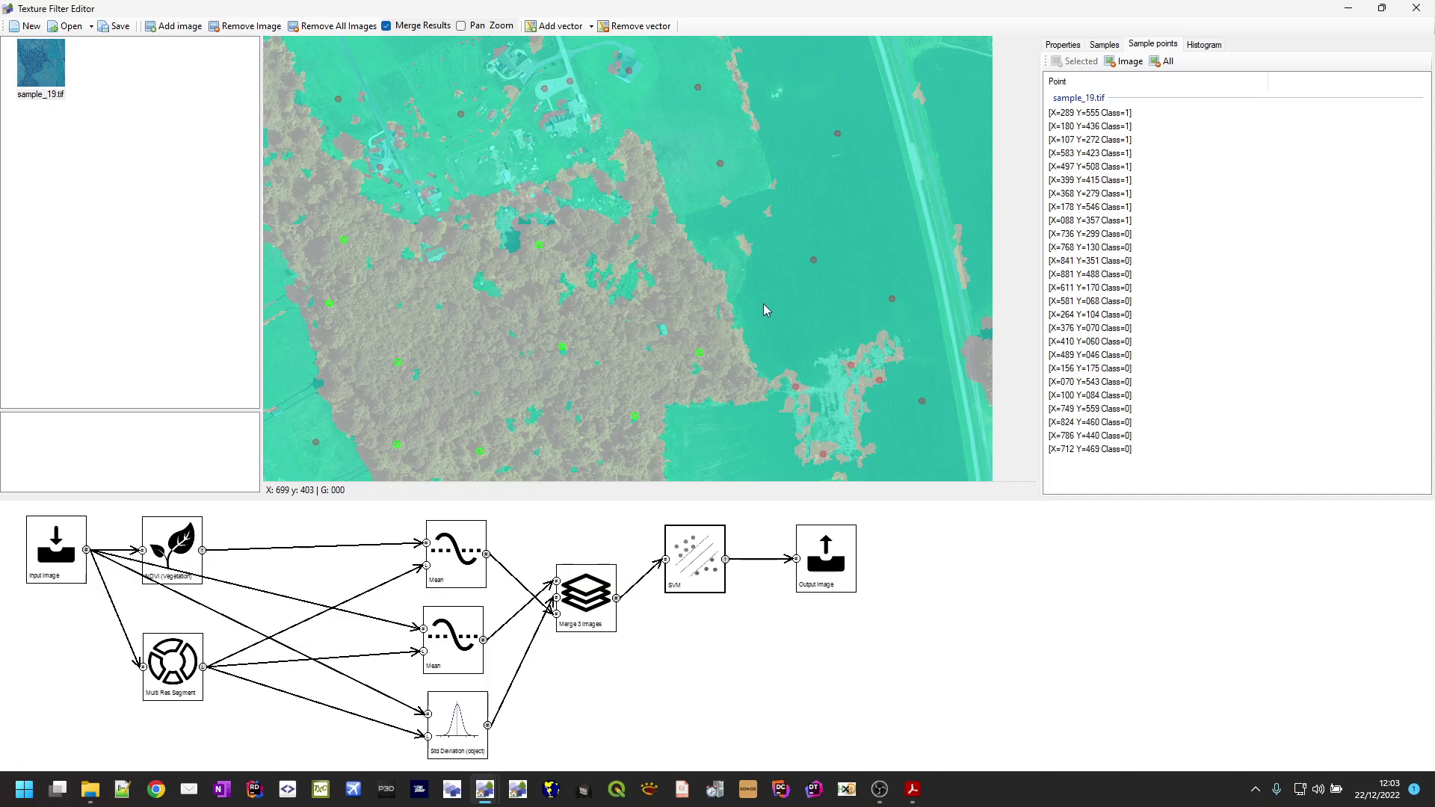
{"action": "left_click", "coordinate": [746, 247]}
{"action": "left_click", "coordinate": [744, 107]}
{"action": "left_click", "coordinate": [615, 68]}
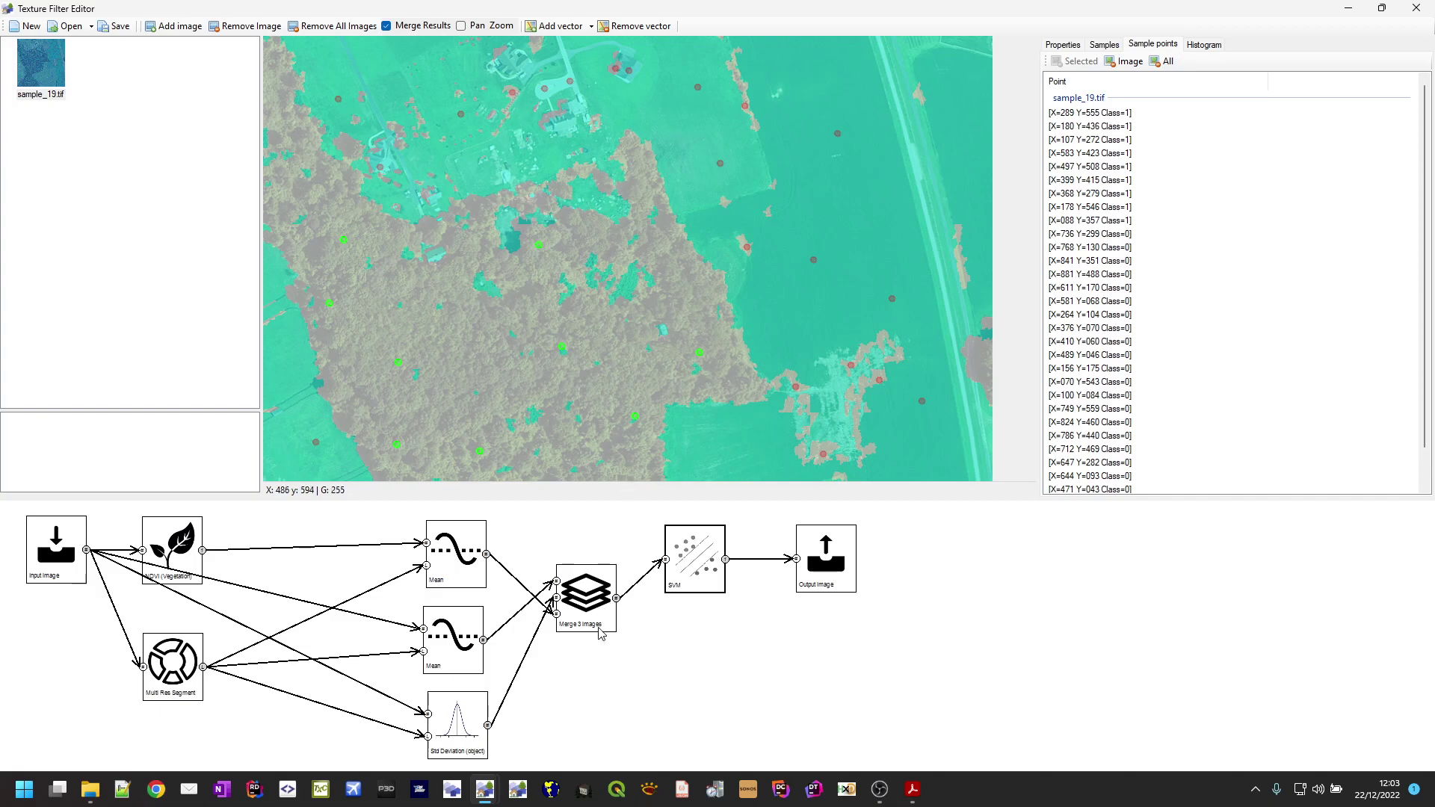
{"action": "left_click", "coordinate": [697, 559]}
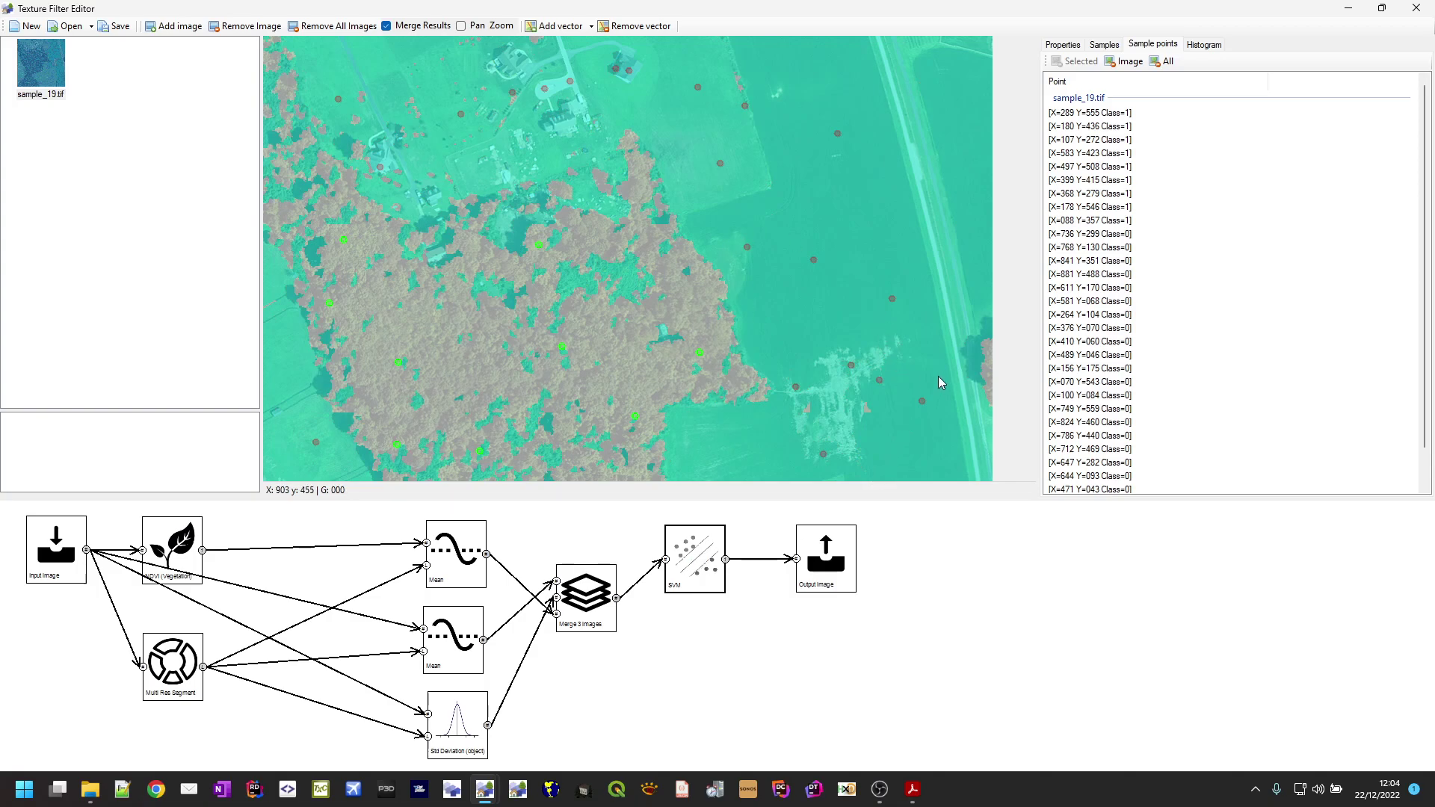
Add class 0 sample points on the tree clump beyond the road and in the upper field, refreshing the SVM result.
{"action": "left_click", "coordinate": [986, 353]}
{"action": "left_click", "coordinate": [986, 379]}
{"action": "double_click", "coordinate": [692, 562]}
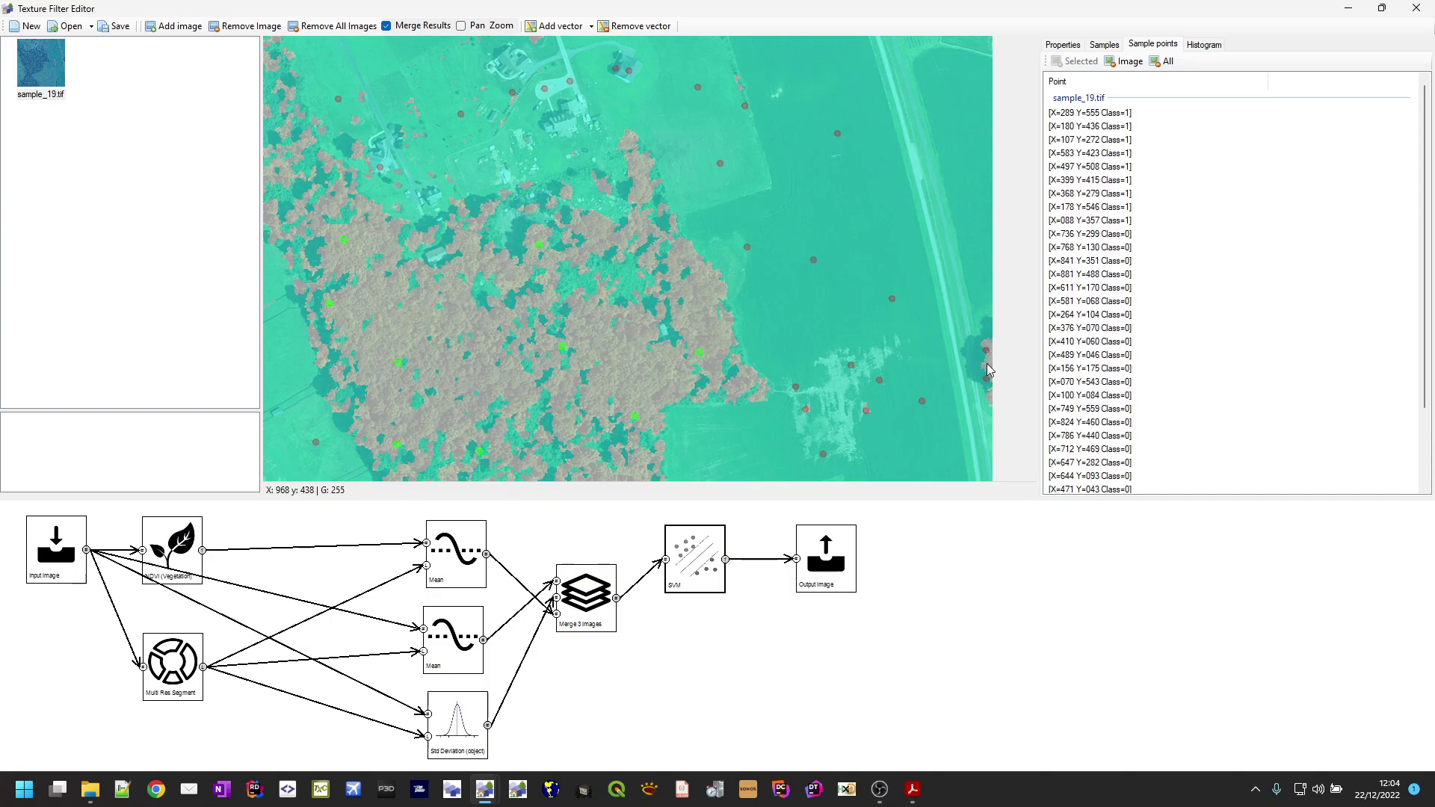
{"action": "right_click", "coordinate": [737, 77]}
Add six more class 1 sample points inside the forest and turn off Merge Results.
{"action": "left_click", "coordinate": [633, 379]}
{"action": "left_click", "coordinate": [499, 377]}
{"action": "left_click", "coordinate": [437, 312]}
{"action": "left_click", "coordinate": [378, 335]}
{"action": "left_click", "coordinate": [373, 245]}
{"action": "left_click", "coordinate": [469, 250]}
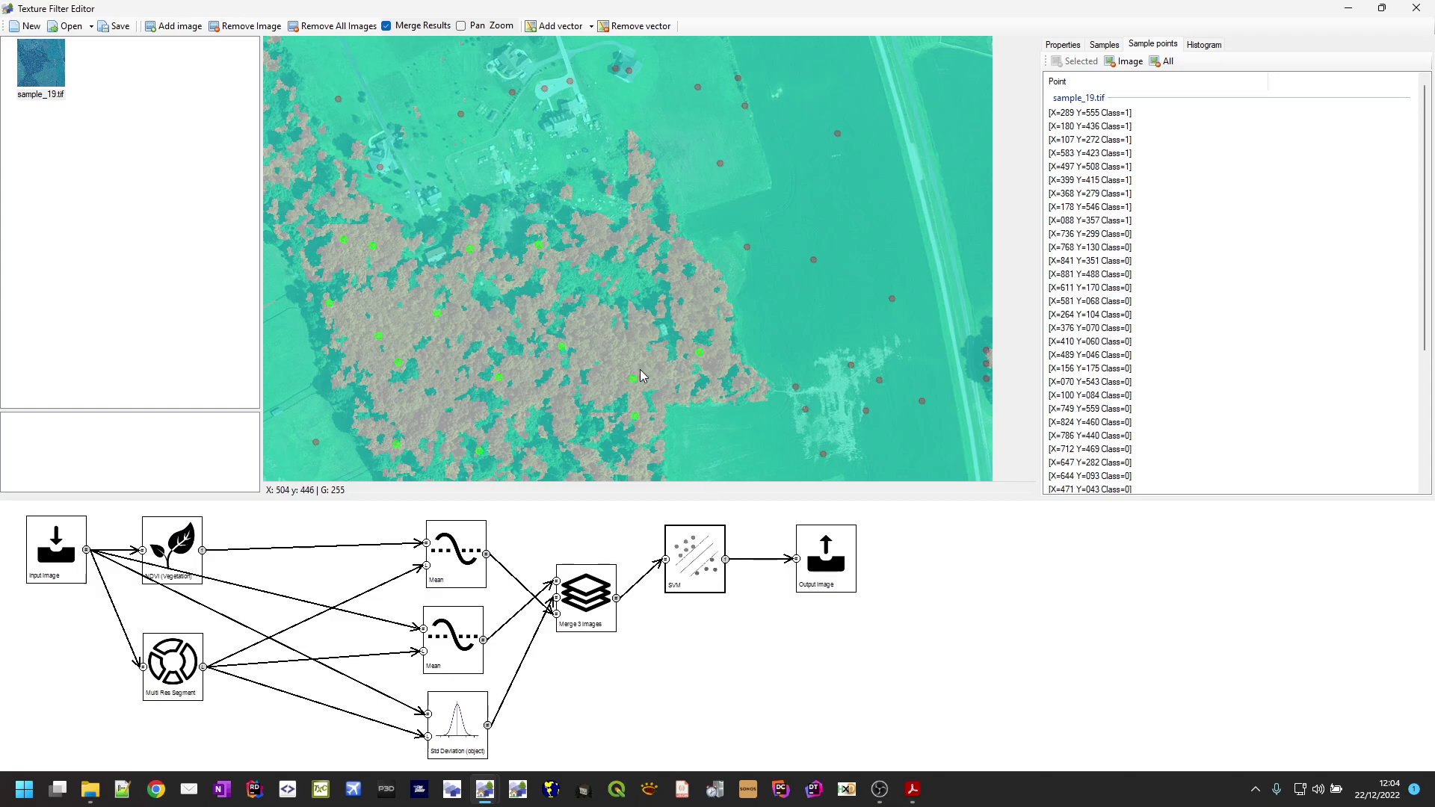
{"action": "left_click", "coordinate": [387, 25]}
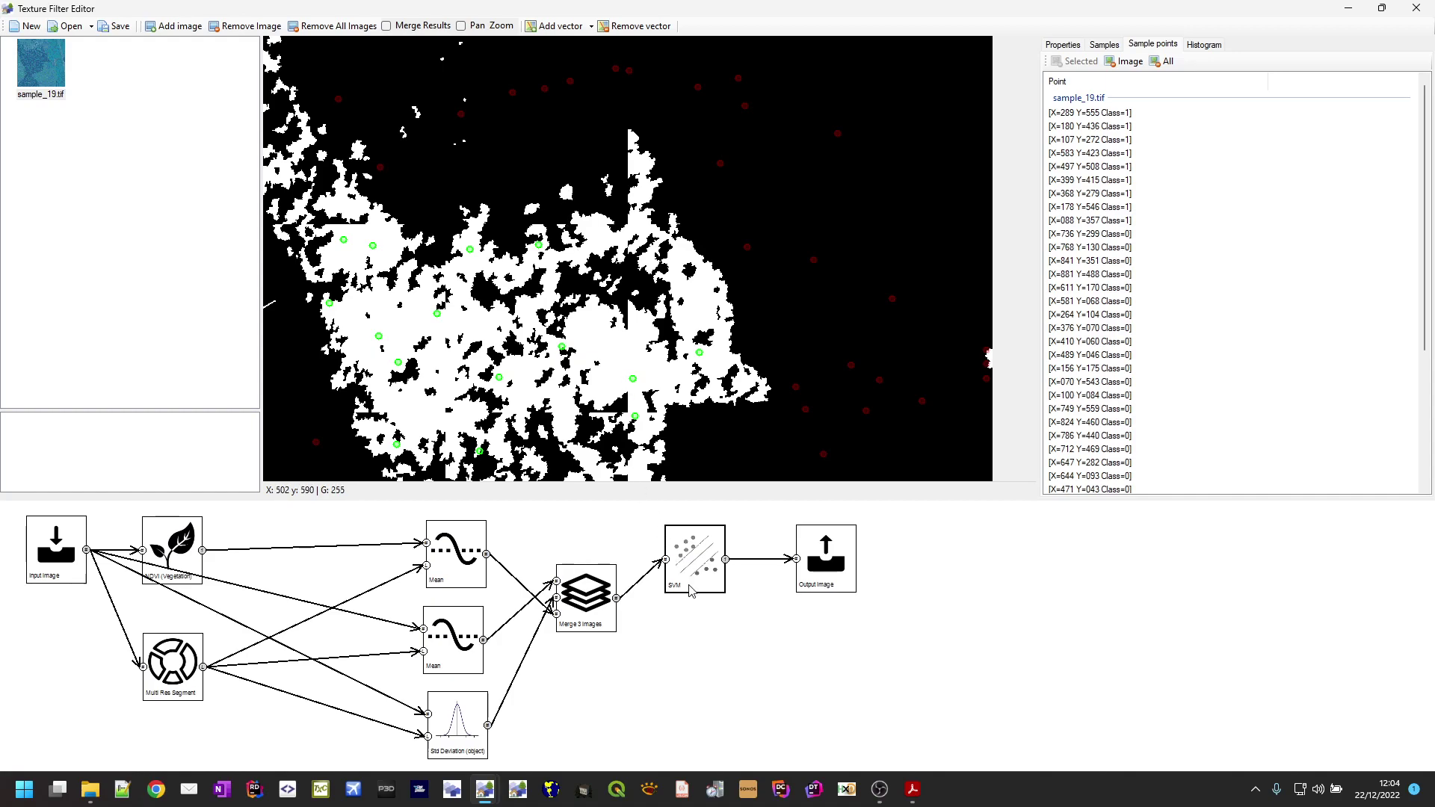
Move the SVM and Output Image nodes slightly lower in the graph, in line with Merge 3 images.
{"action": "left_click_drag", "start_coordinate": [710, 576], "coordinate": [729, 603]}
{"action": "left_click", "coordinate": [835, 590]}
{"action": "left_click_drag", "start_coordinate": [835, 591], "coordinate": [849, 617]}
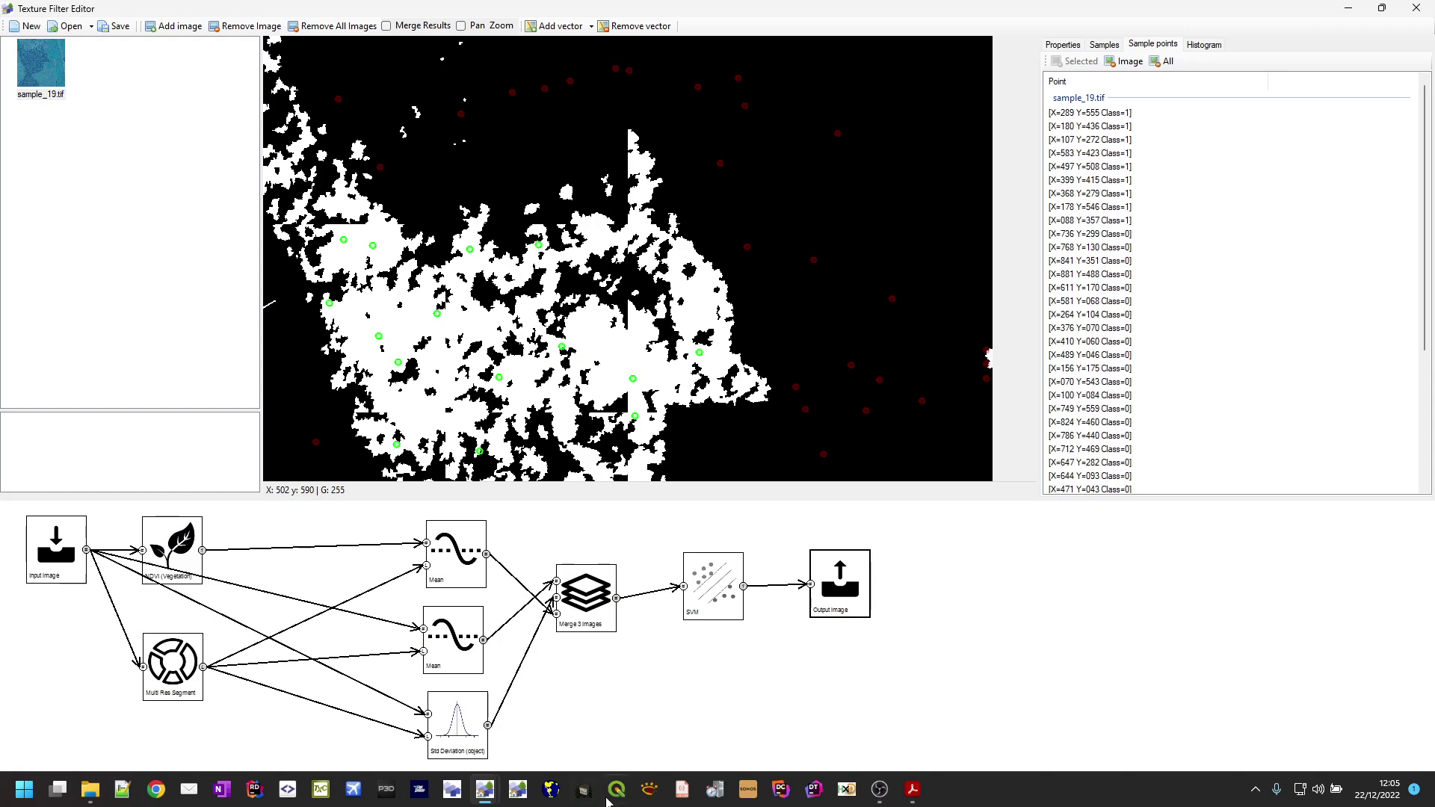
Set the SVM node's KernelType to Rbf.
{"action": "left_click", "coordinate": [709, 603]}
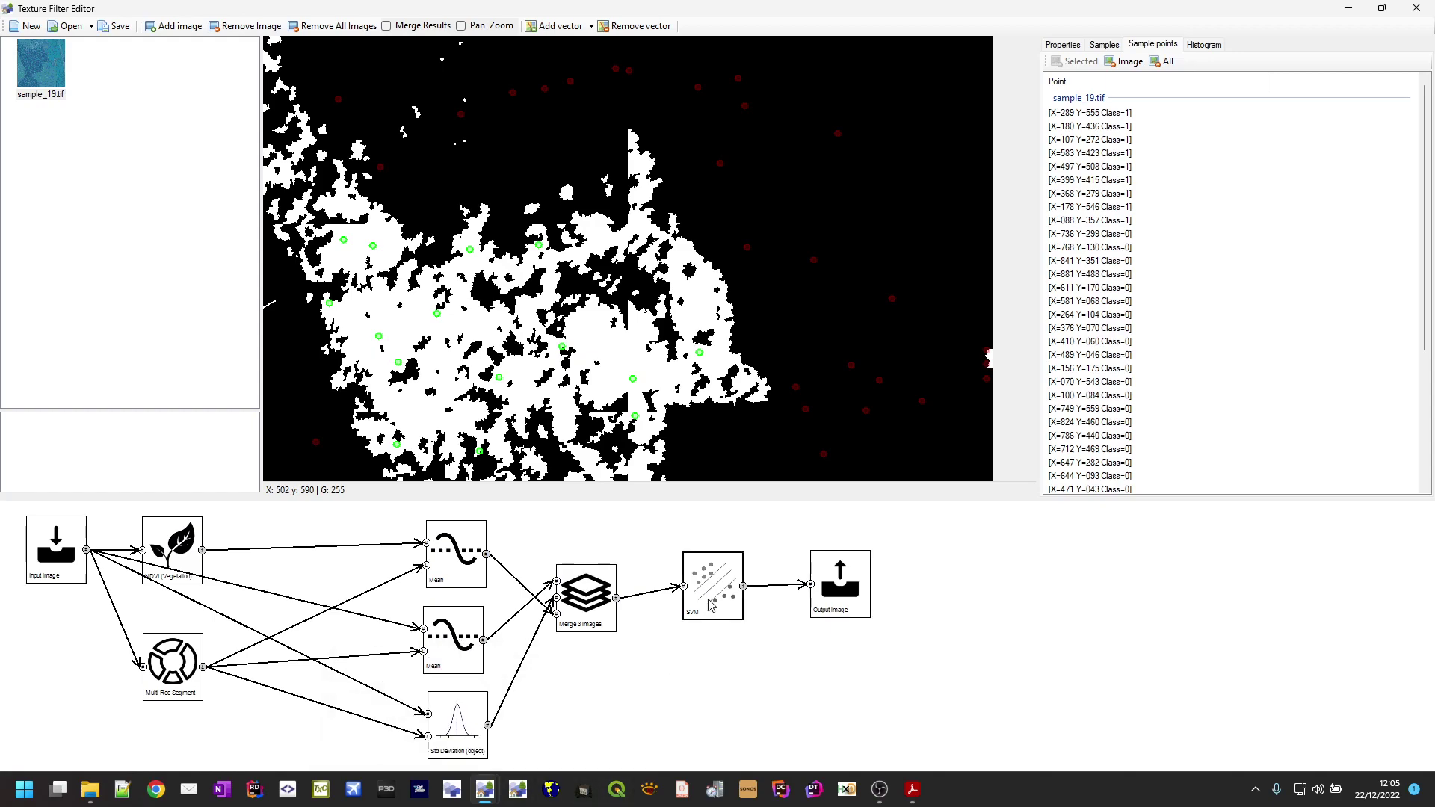
{"action": "left_click", "coordinate": [1068, 45]}
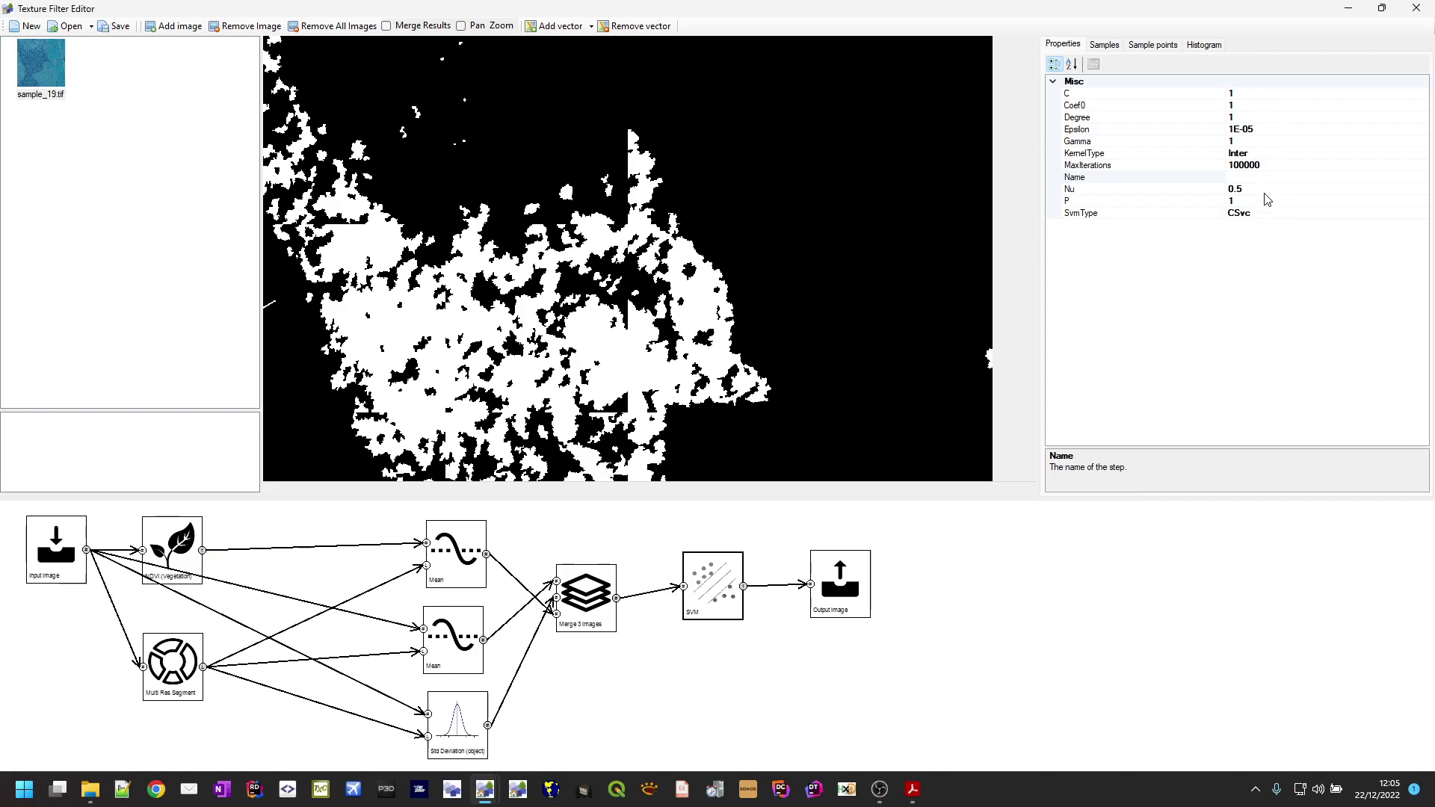
{"action": "left_click", "coordinate": [1275, 150]}
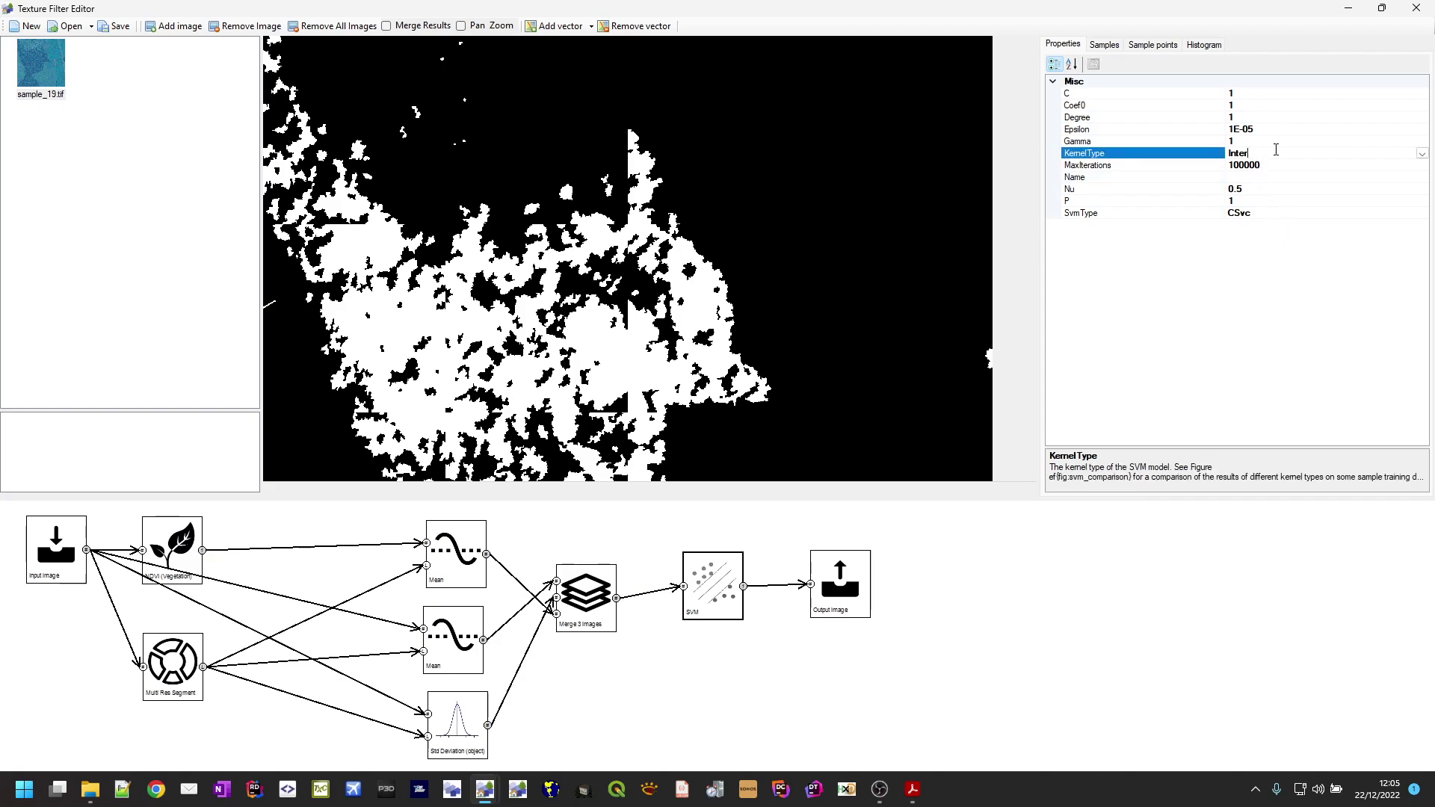
{"action": "left_click", "coordinate": [1421, 153]}
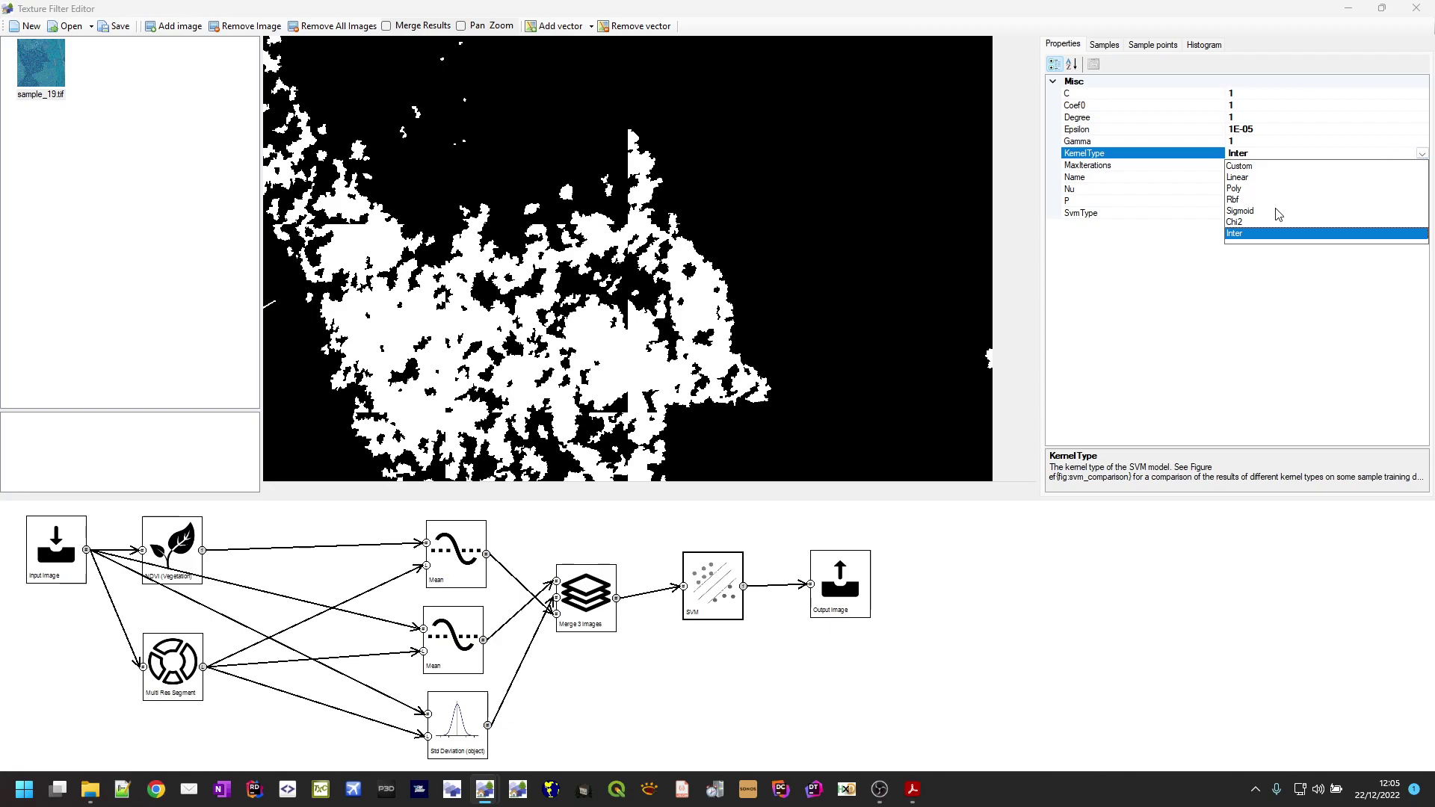
{"action": "left_click", "coordinate": [1238, 201]}
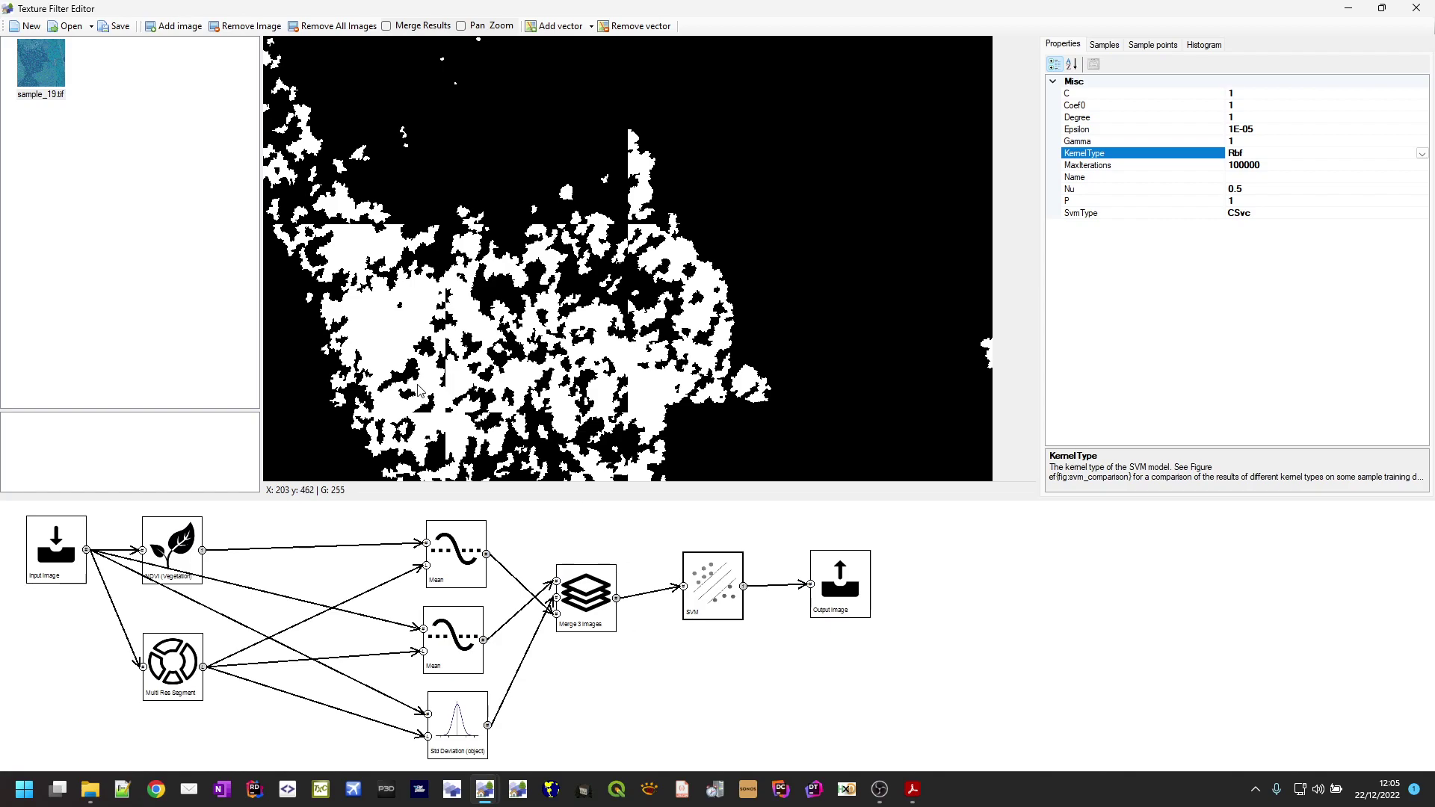
{"action": "left_click", "coordinate": [1143, 47]}
{"action": "left_click", "coordinate": [1064, 46]}
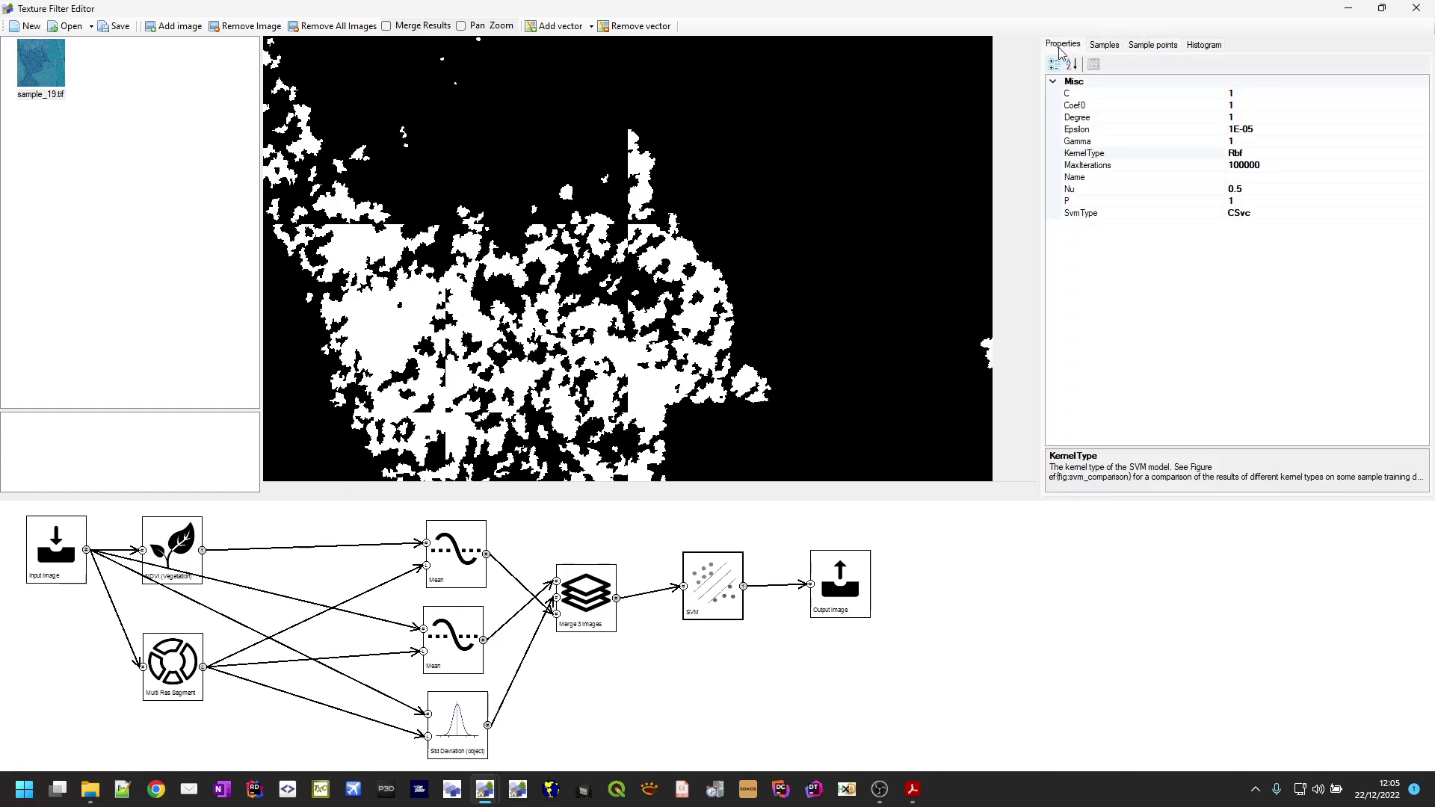
Display the input image and open the recent filter svm_de.tf2, discarding the unsaved changes.
{"action": "left_click", "coordinate": [46, 575]}
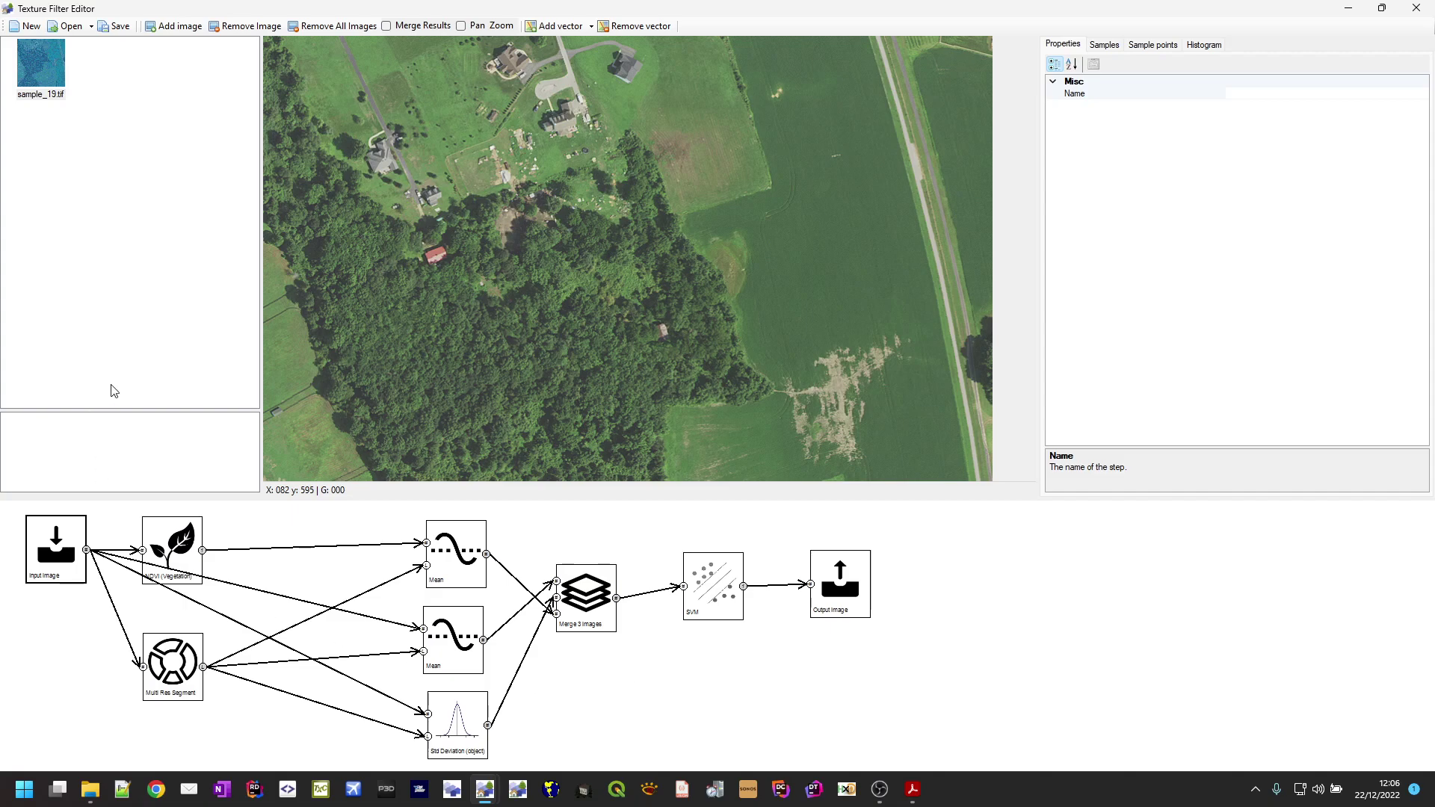
{"action": "left_click", "coordinate": [91, 28]}
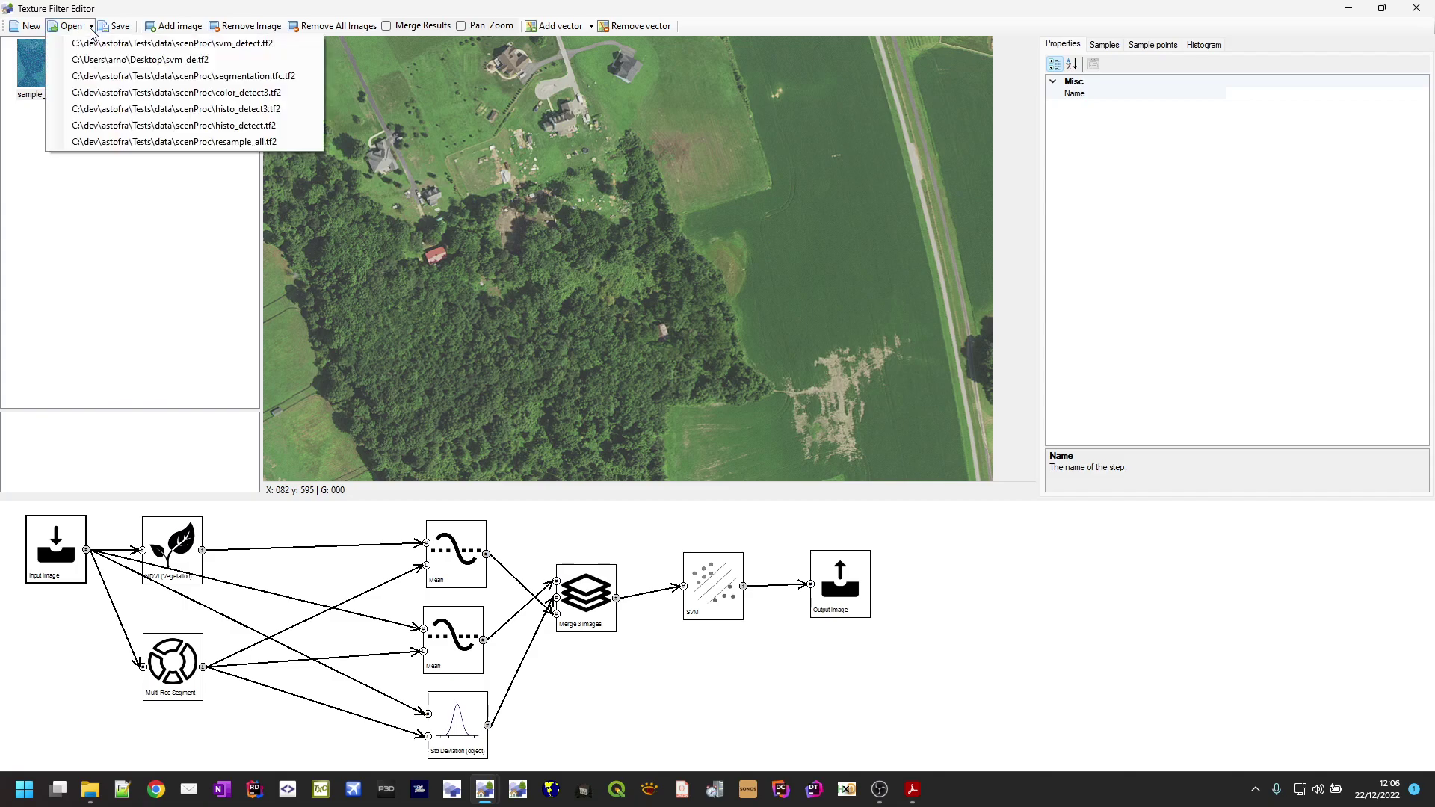
{"action": "left_click", "coordinate": [95, 59]}
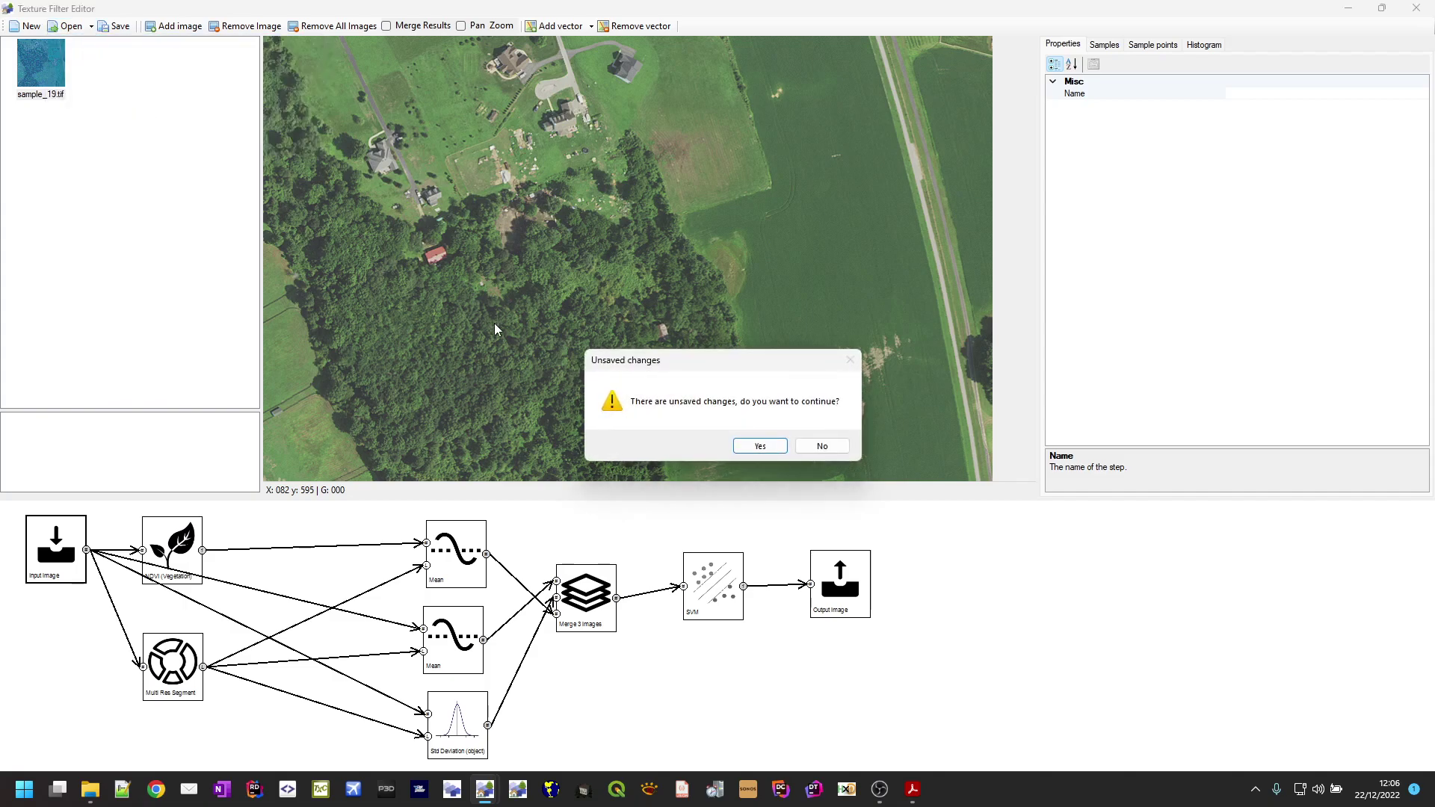
{"action": "left_click", "coordinate": [766, 447]}
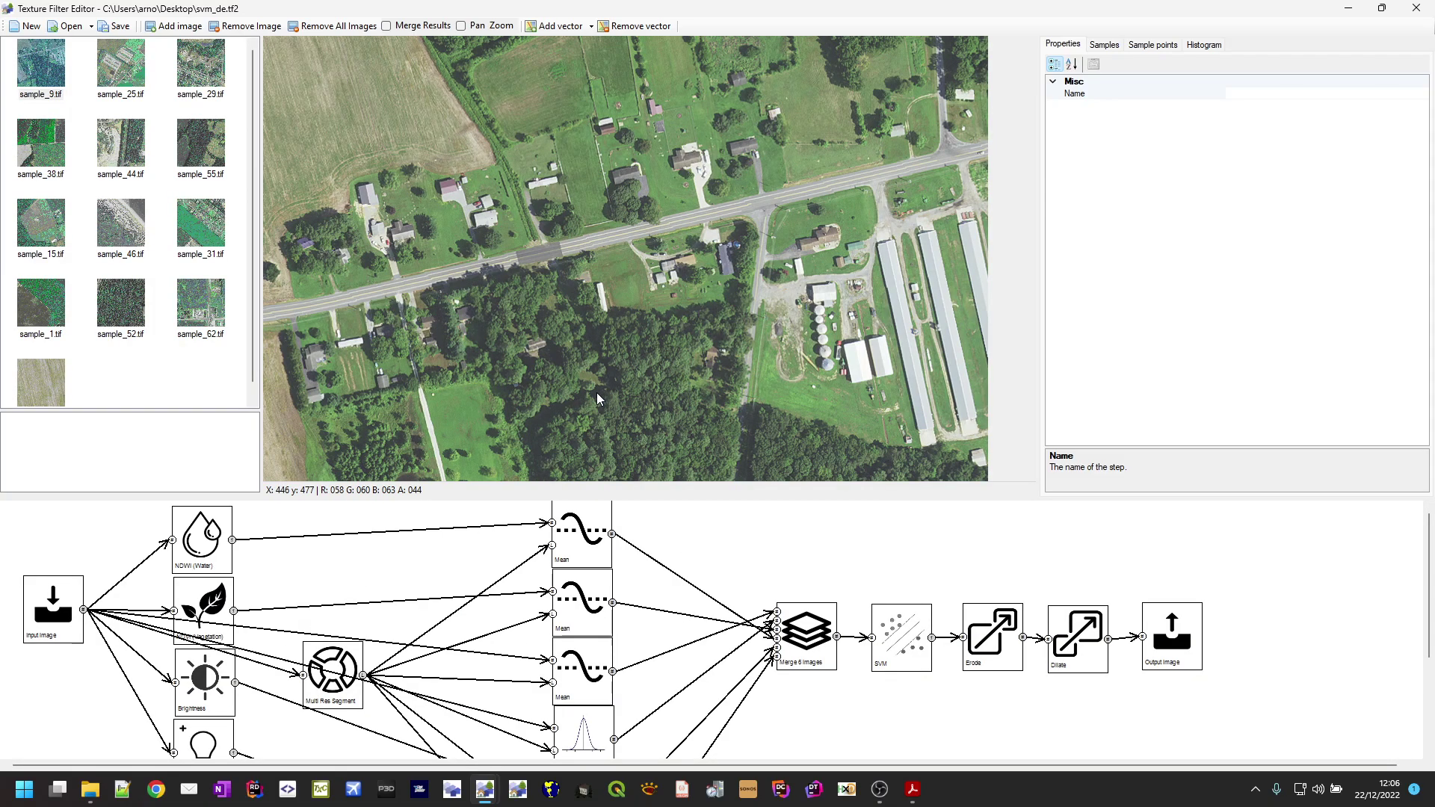
Inspect the whole svm_de.tf2 graph and its sample points on sample_25.tif, sample_29.tif and sample_38.tif.
{"action": "left_click_drag", "start_coordinate": [735, 499], "coordinate": [719, 340]}
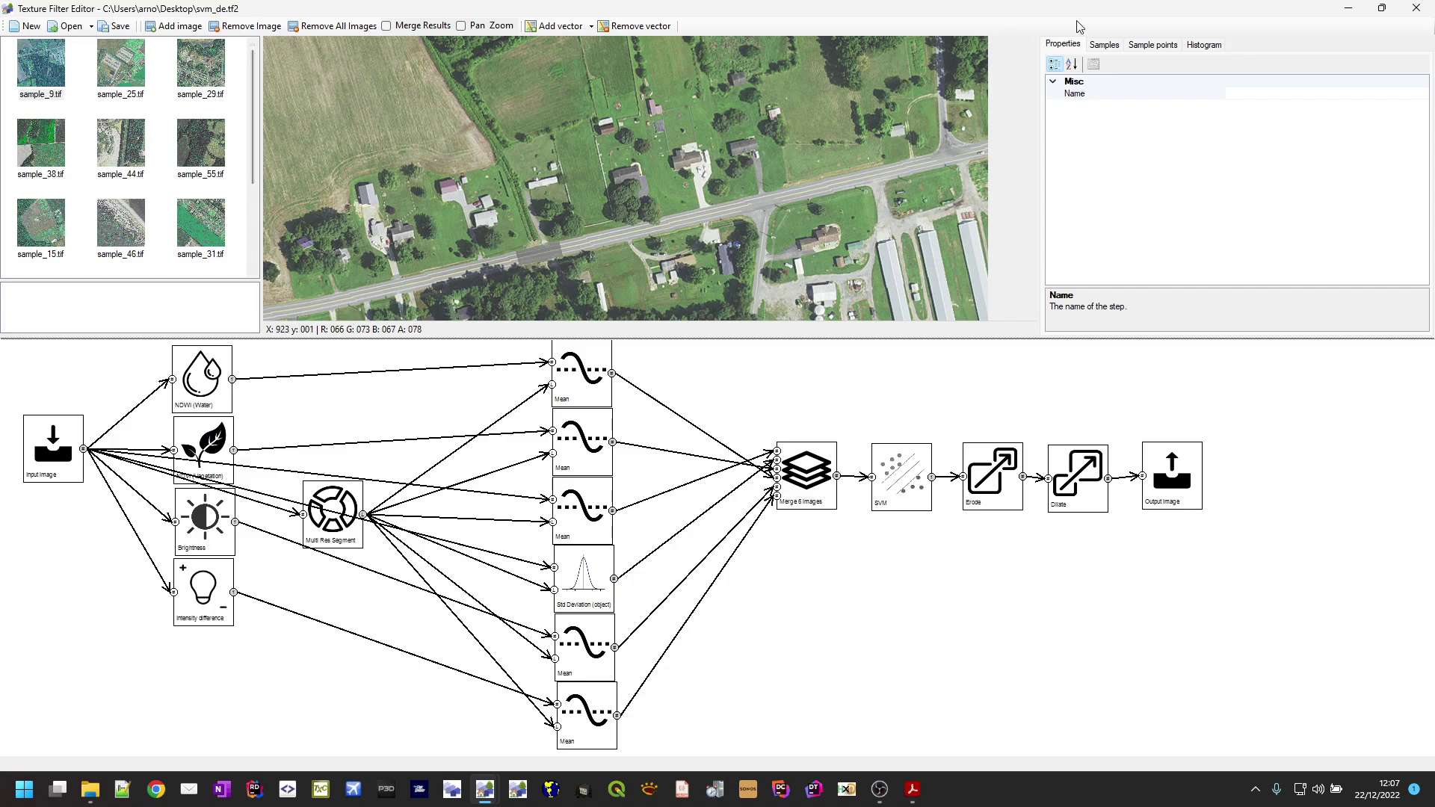
{"action": "left_click", "coordinate": [1165, 51]}
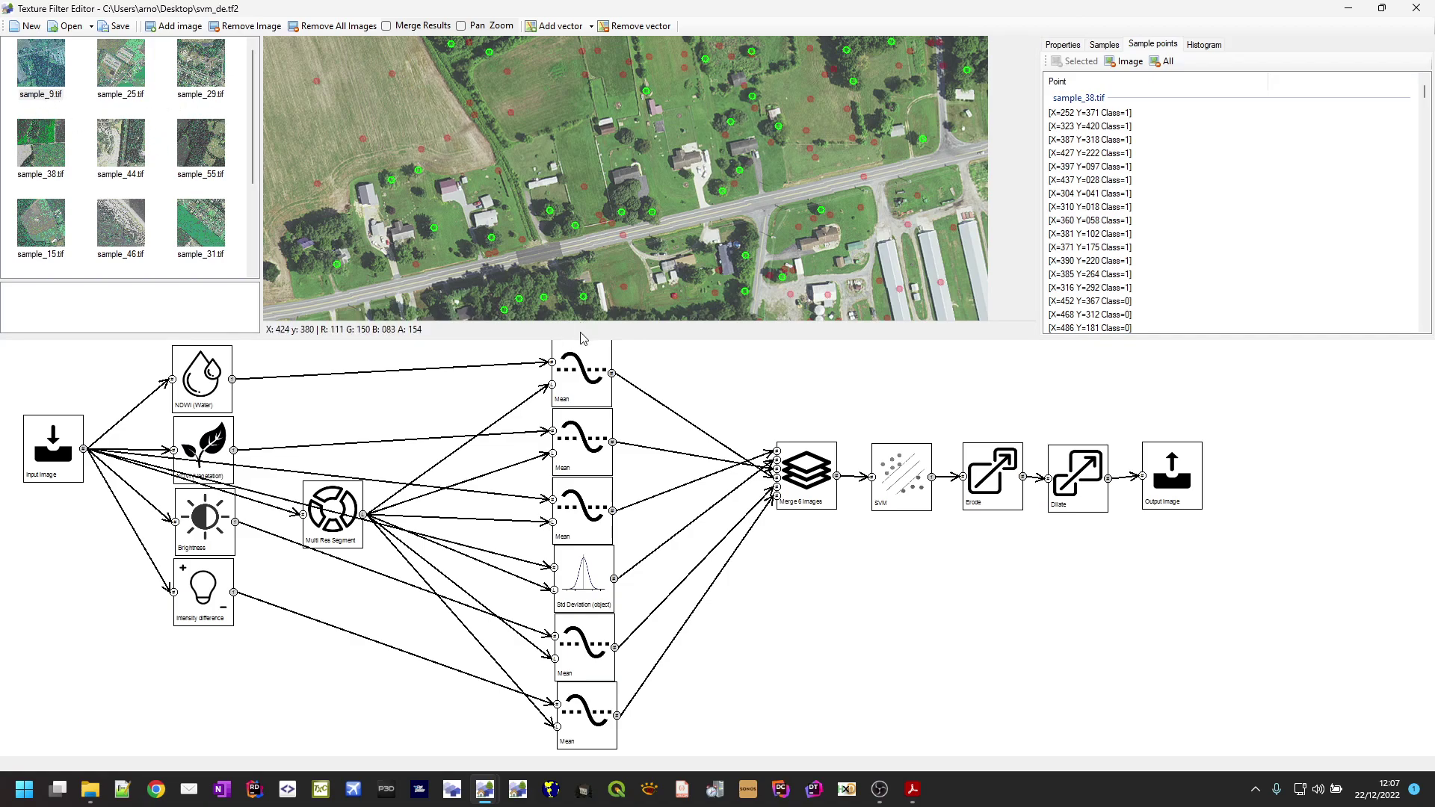
{"action": "left_click_drag", "start_coordinate": [581, 339], "coordinate": [595, 548]}
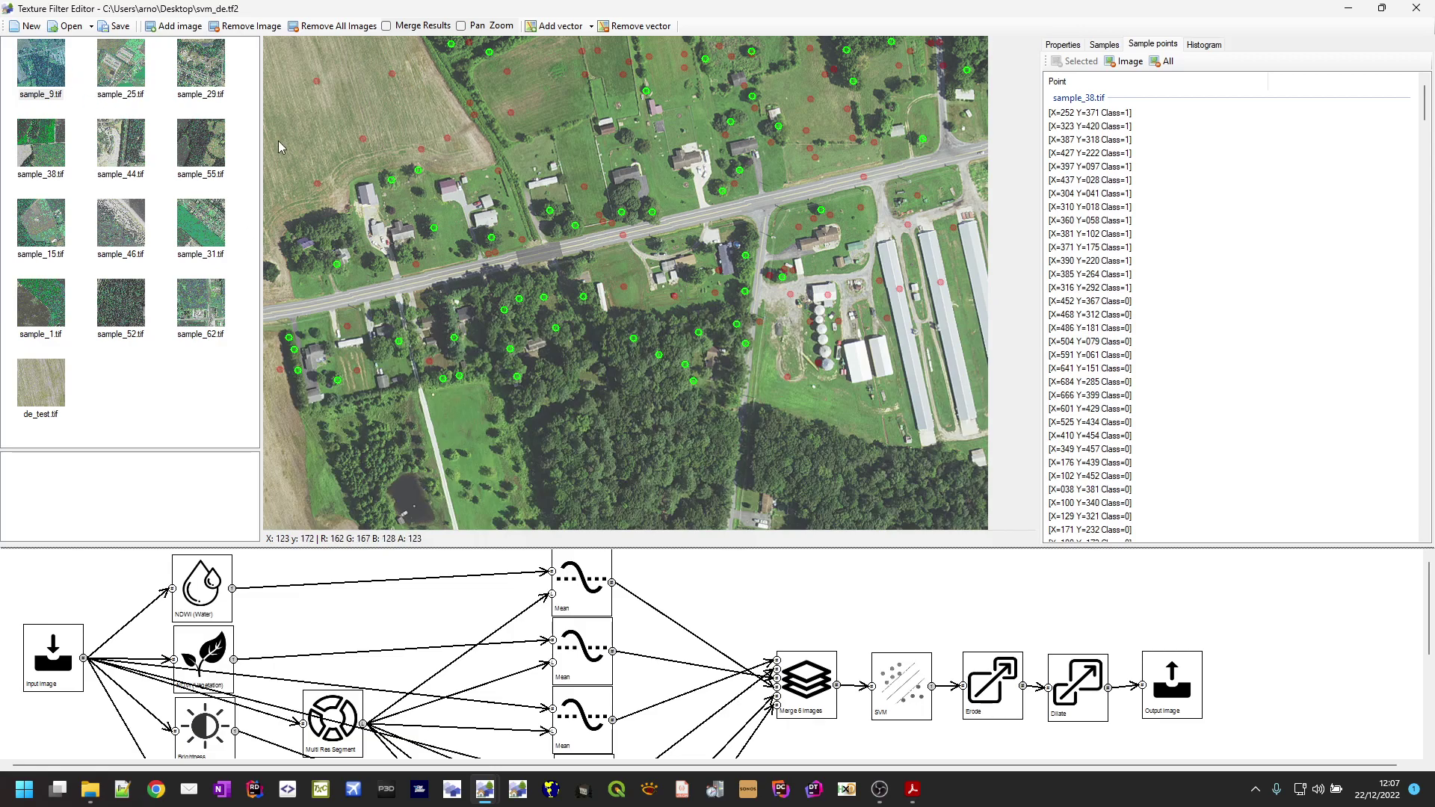
{"action": "left_click", "coordinate": [132, 80]}
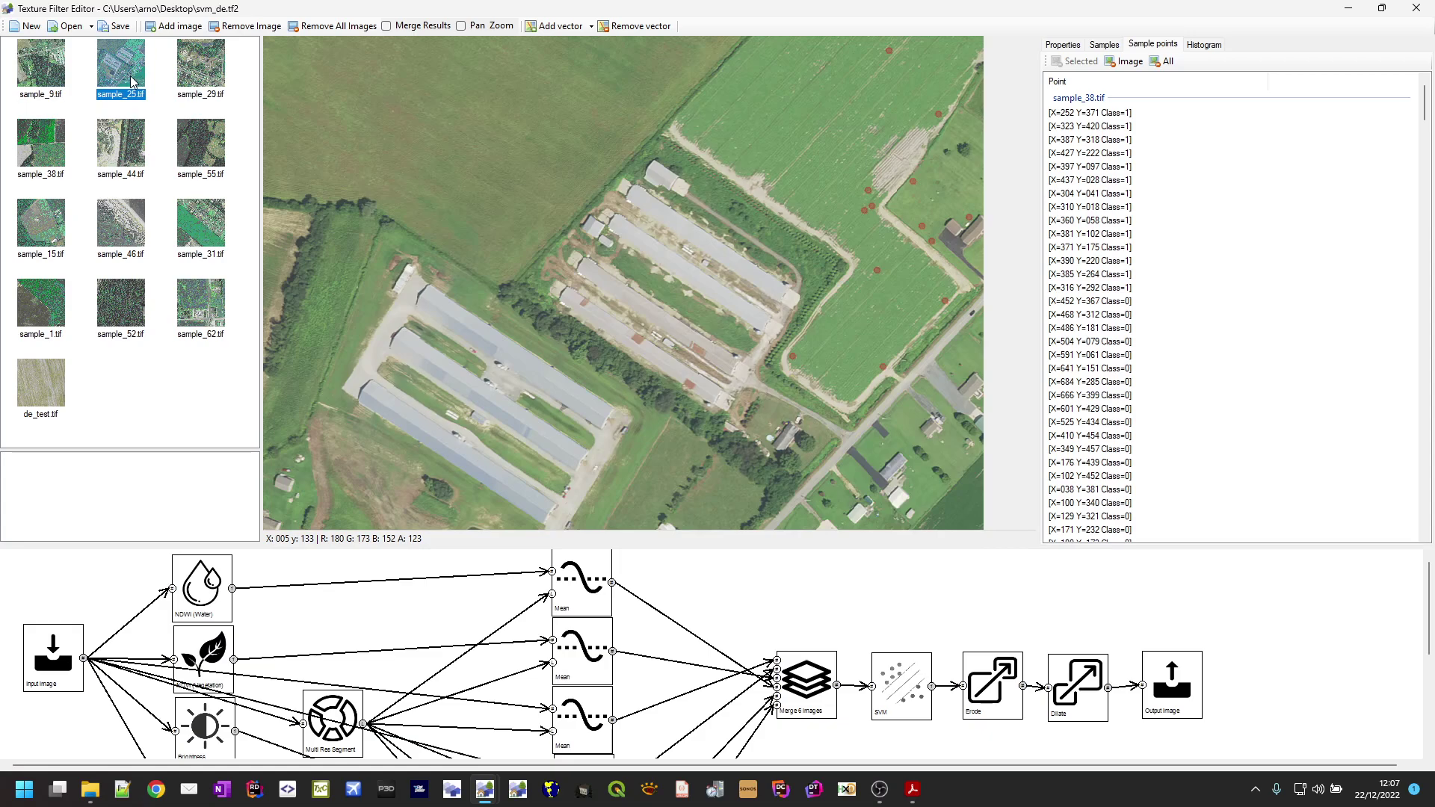
{"action": "left_click", "coordinate": [201, 80]}
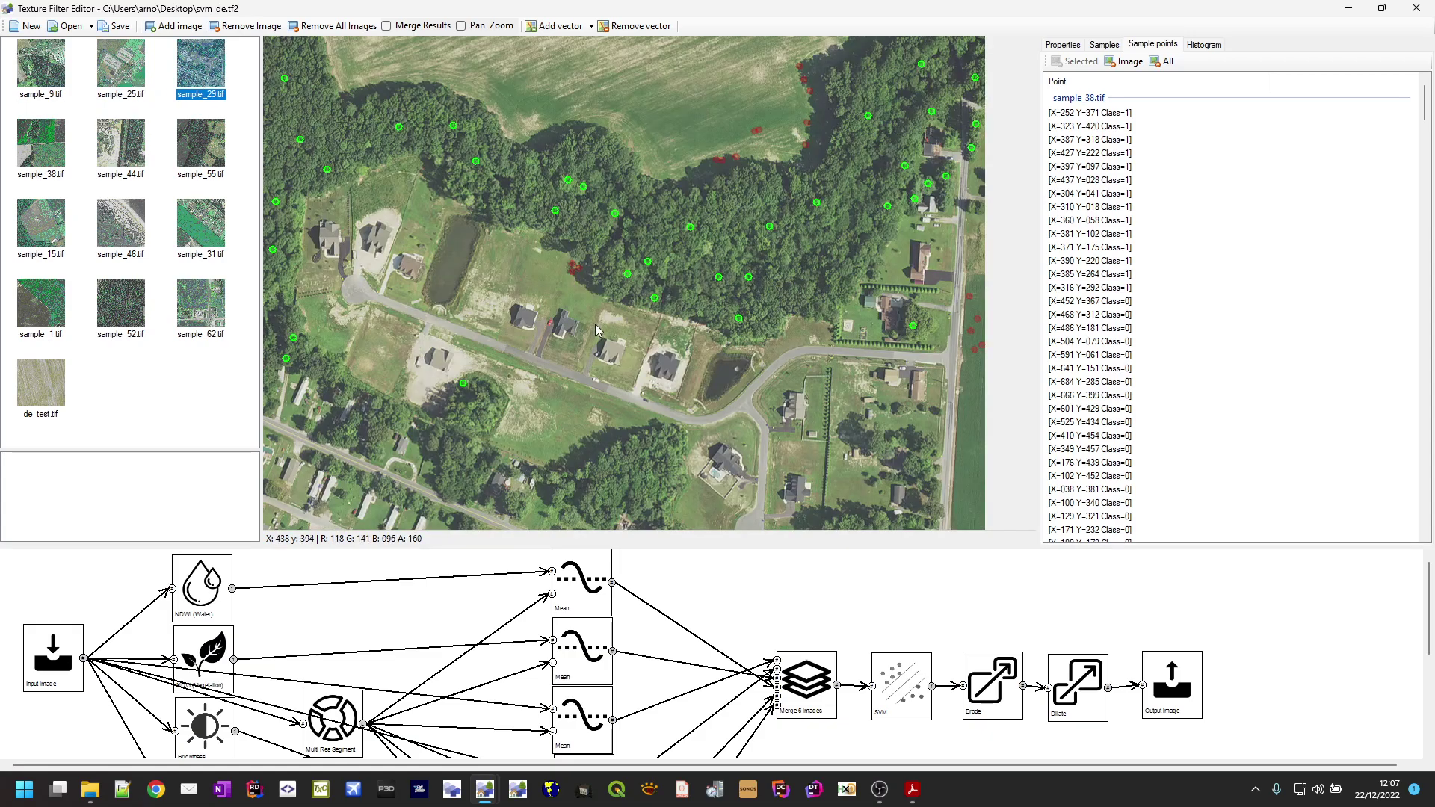
{"action": "left_click", "coordinate": [52, 150]}
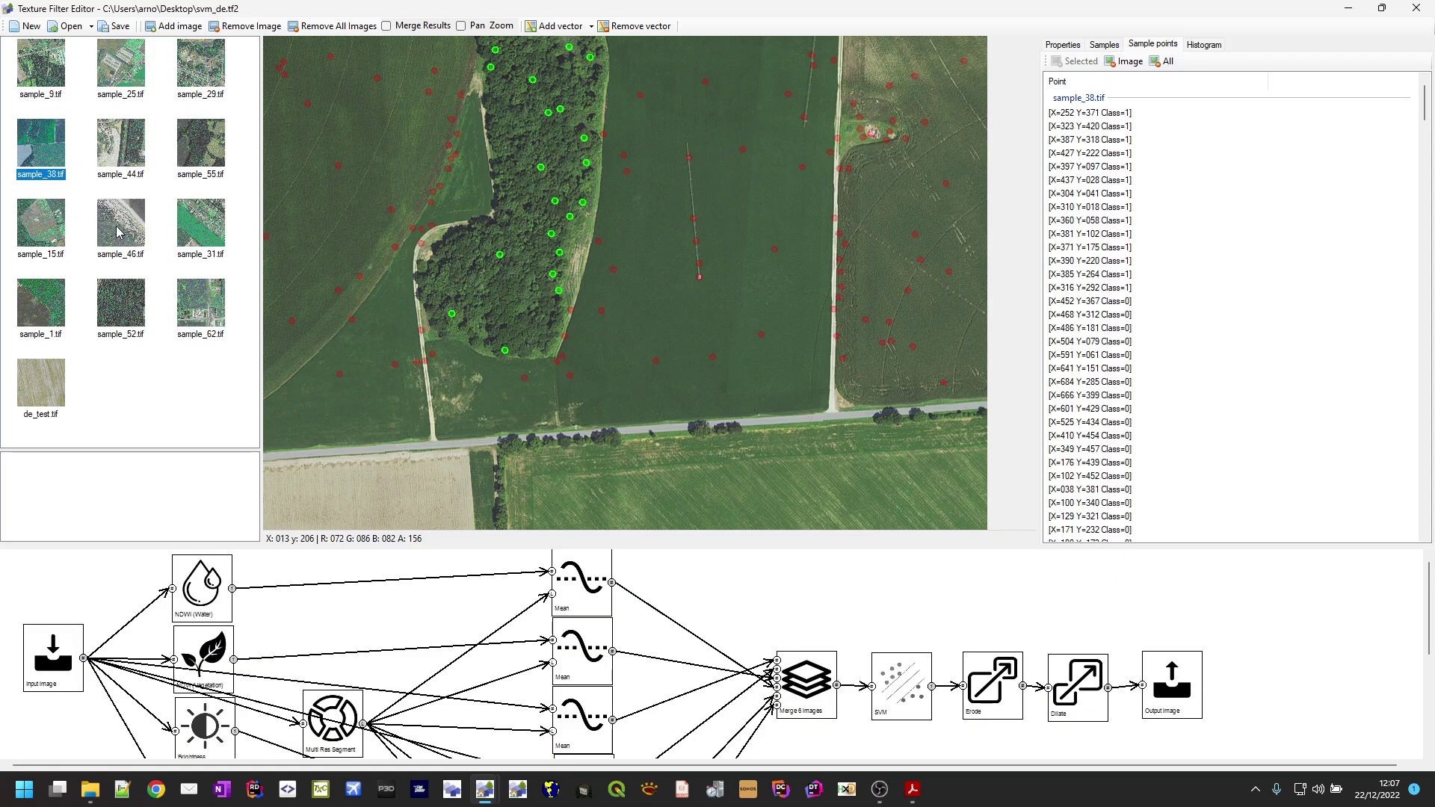
View sample_62.tif and sample_9.tif, and overlay the SVM node's result on sample_9.tif with Merge Results enabled.
{"action": "left_click", "coordinate": [198, 309]}
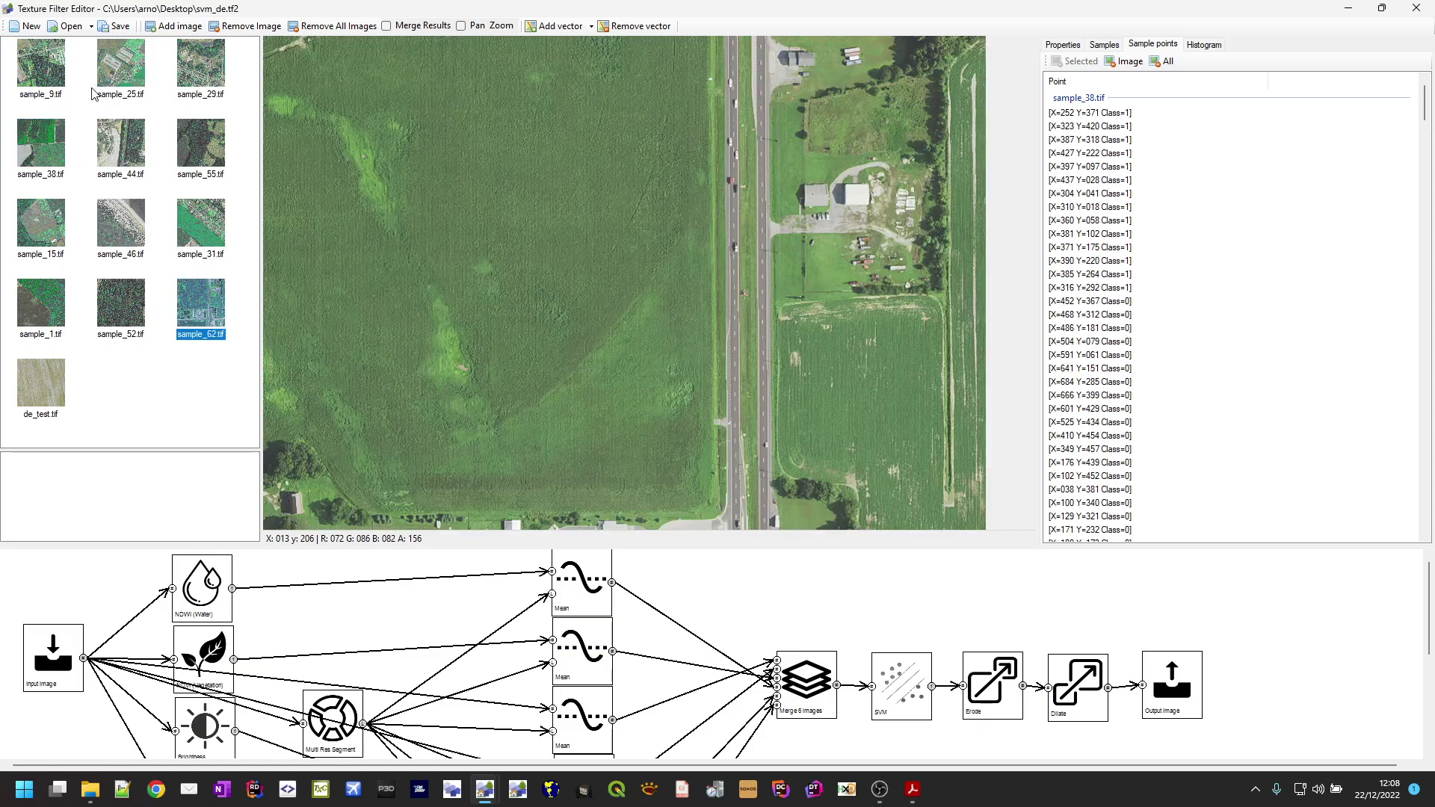
{"action": "left_click", "coordinate": [50, 75]}
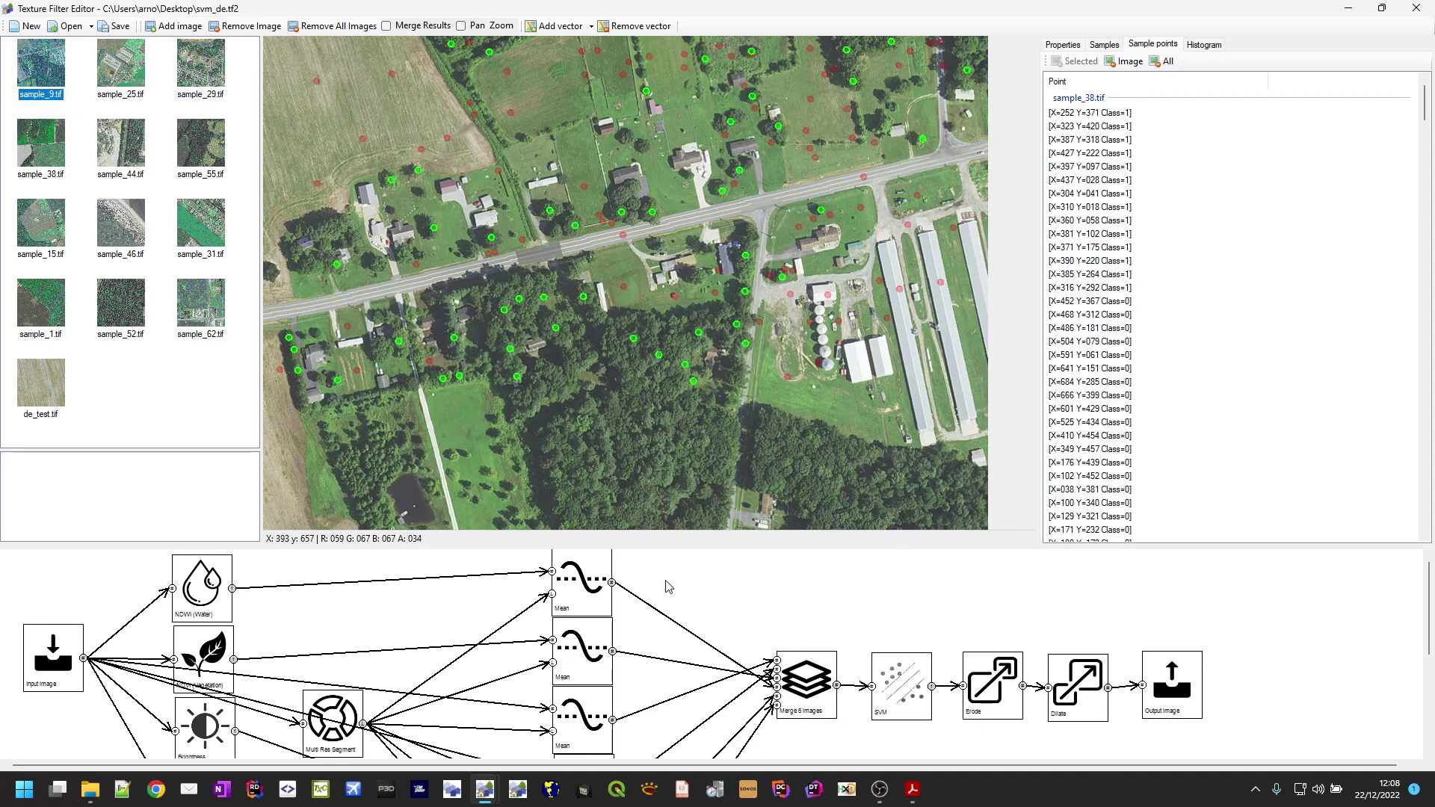
{"action": "left_click", "coordinate": [894, 685]}
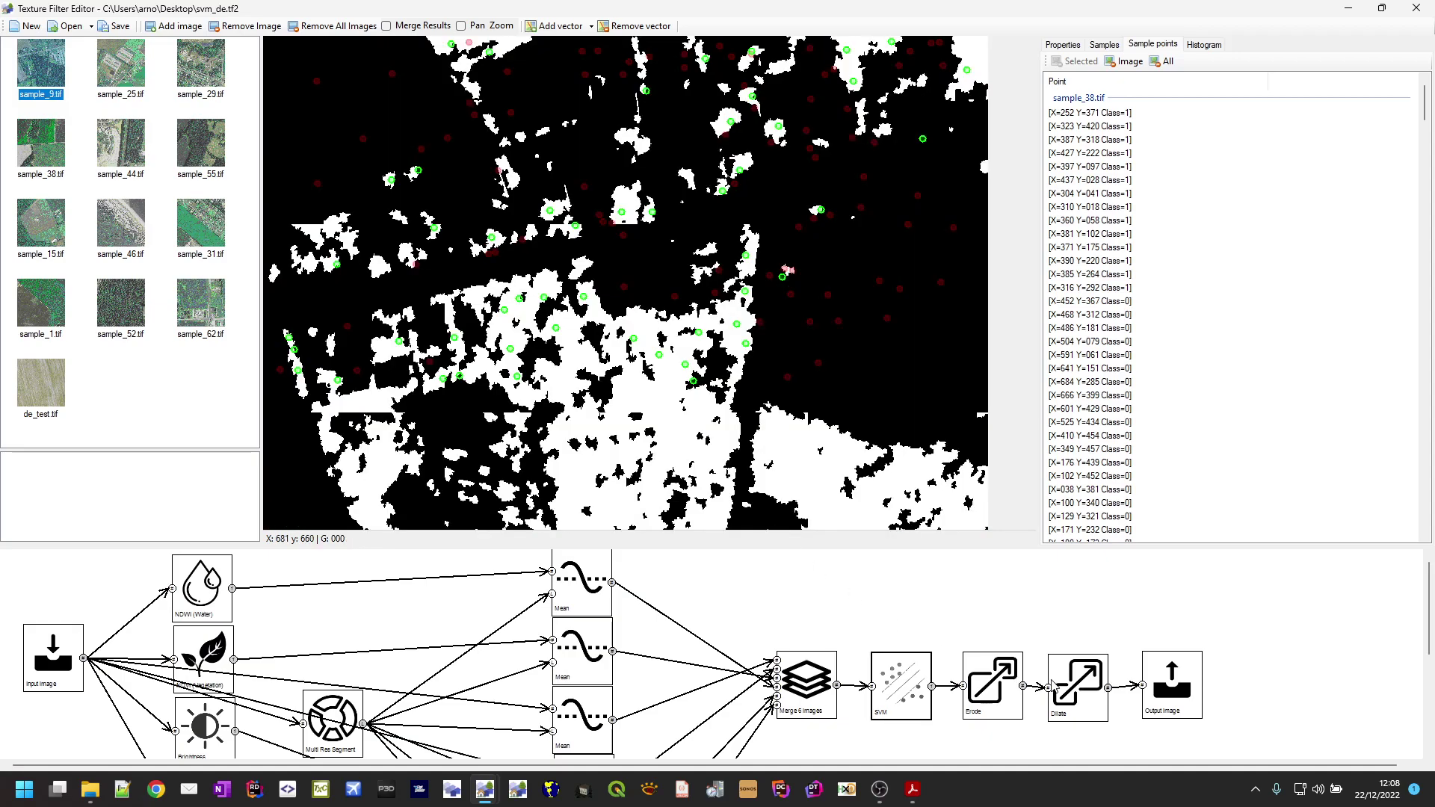
{"action": "left_click", "coordinate": [405, 26]}
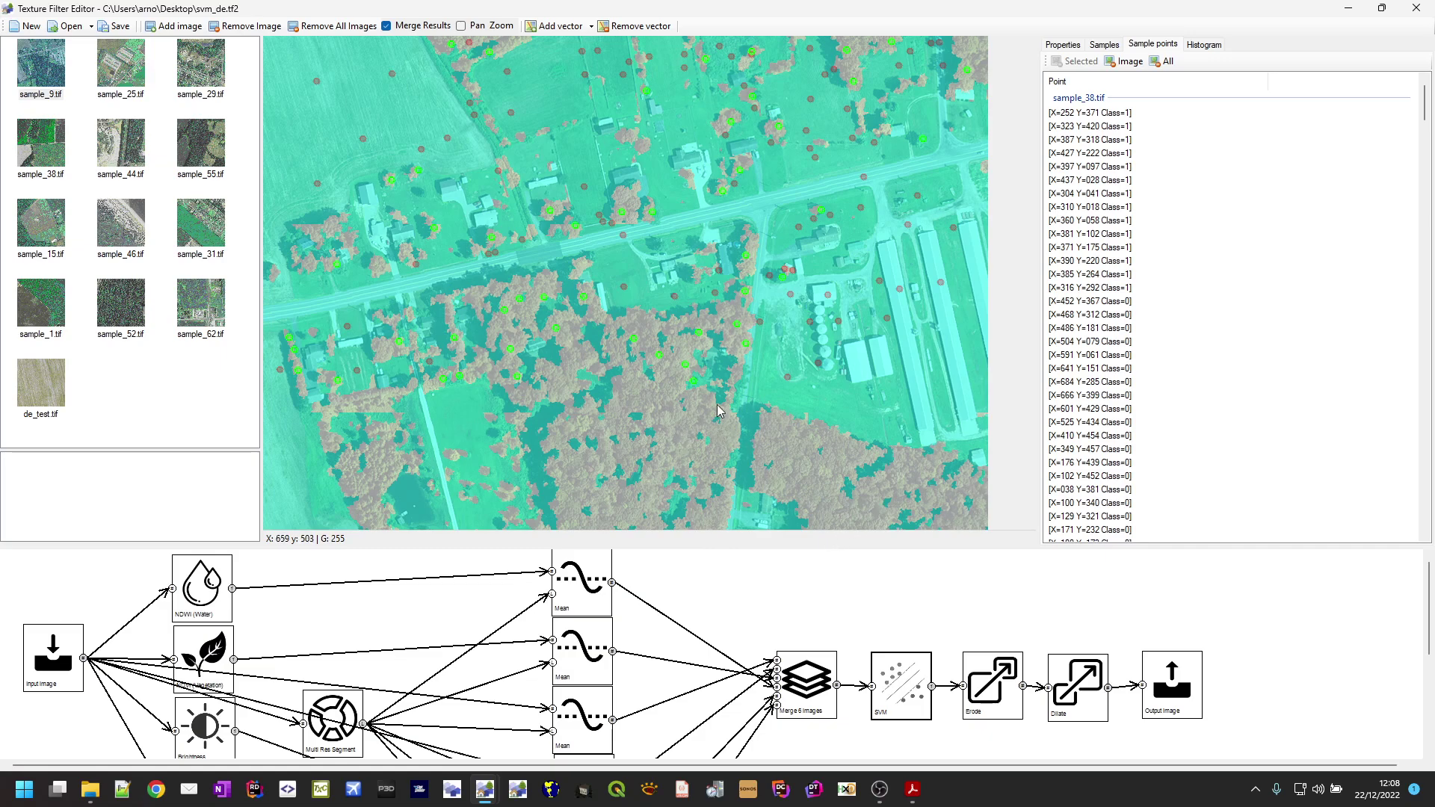
Examine the merged SVM classification on sample_25.tif and sample_31.tif.
{"action": "left_click", "coordinate": [121, 63]}
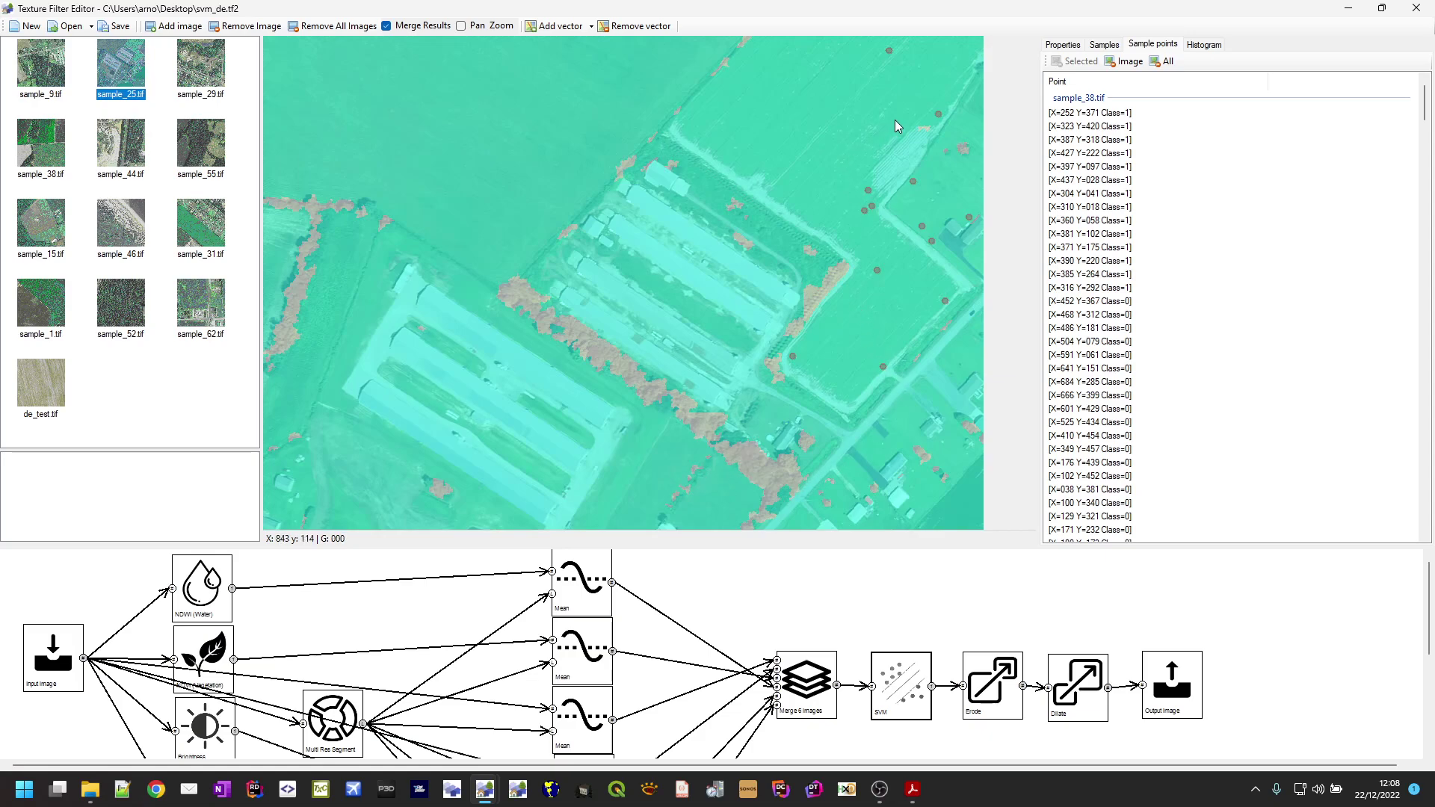
{"action": "left_click", "coordinate": [931, 240]}
{"action": "left_click", "coordinate": [196, 229]}
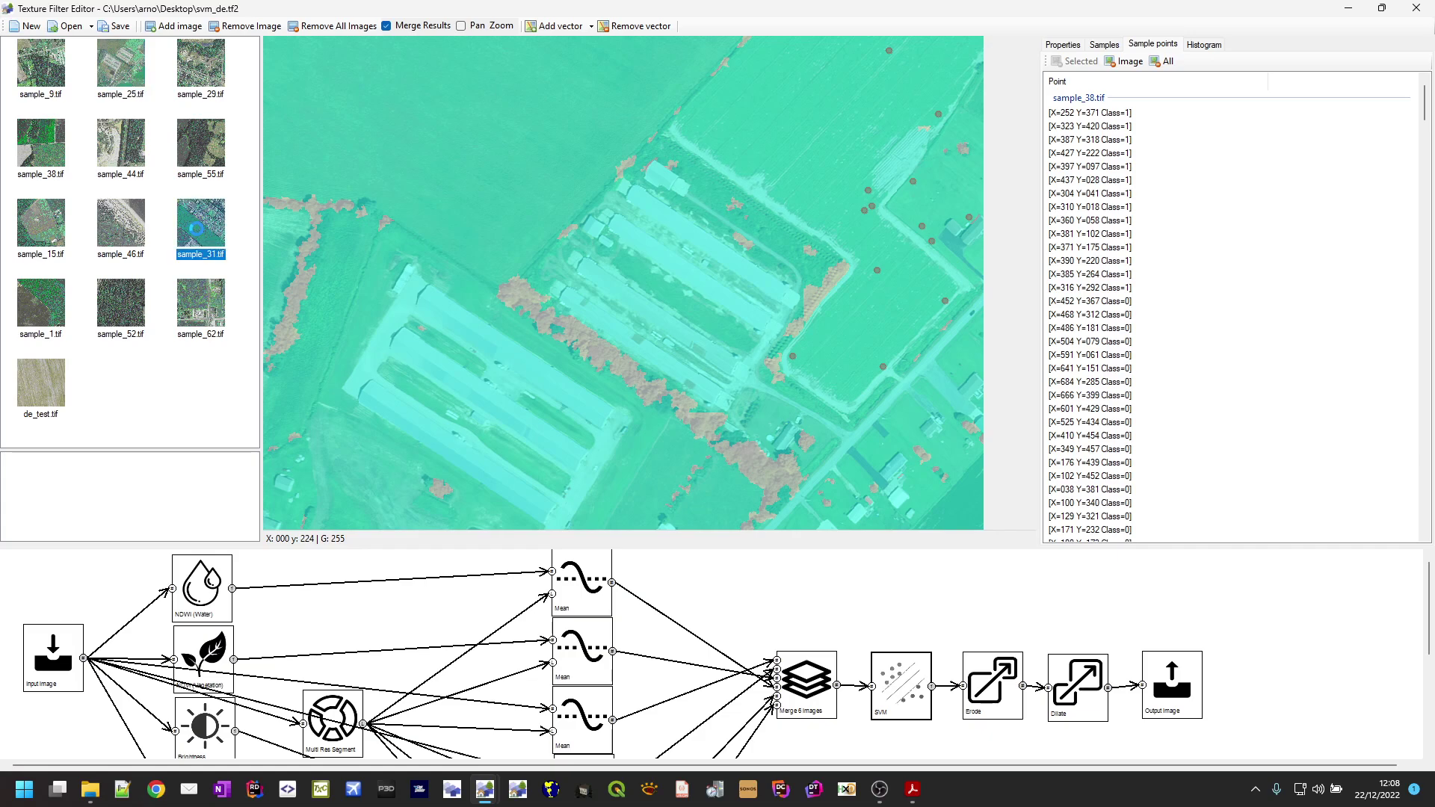